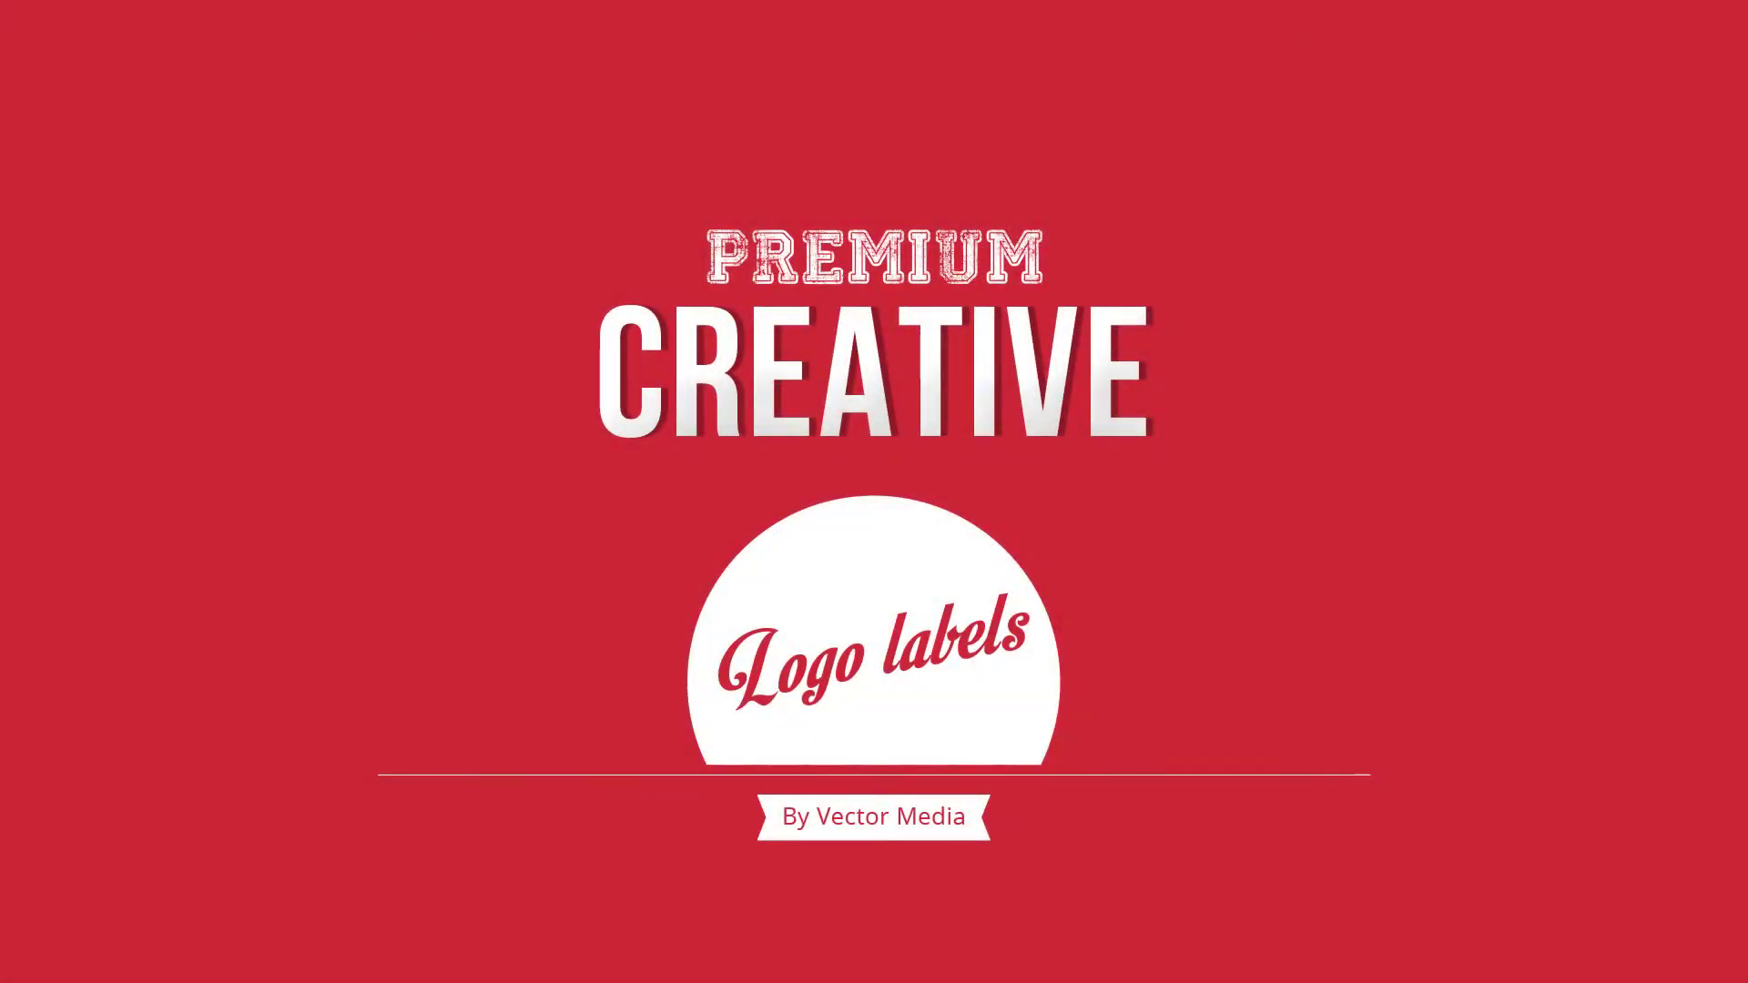
Scroll down through the Premium Creative logo labels sheet, then fit the whole page on screen
scroll(1062, 452, down, 5)
scroll(1074, 455, down, 3)
scroll(1083, 729, down, 3)
scroll(1087, 728, down, 4)
scroll(1101, 637, down, 3)
scroll(1119, 550, down, 4)
scroll(1104, 741, down, 5)
scroll(1120, 722, down, 4)
scroll(1065, 765, down, 5)
scroll(1092, 729, down, 3)
scroll(1084, 691, down, 4)
scroll(1084, 637, down, 2)
key(ctrl+0)
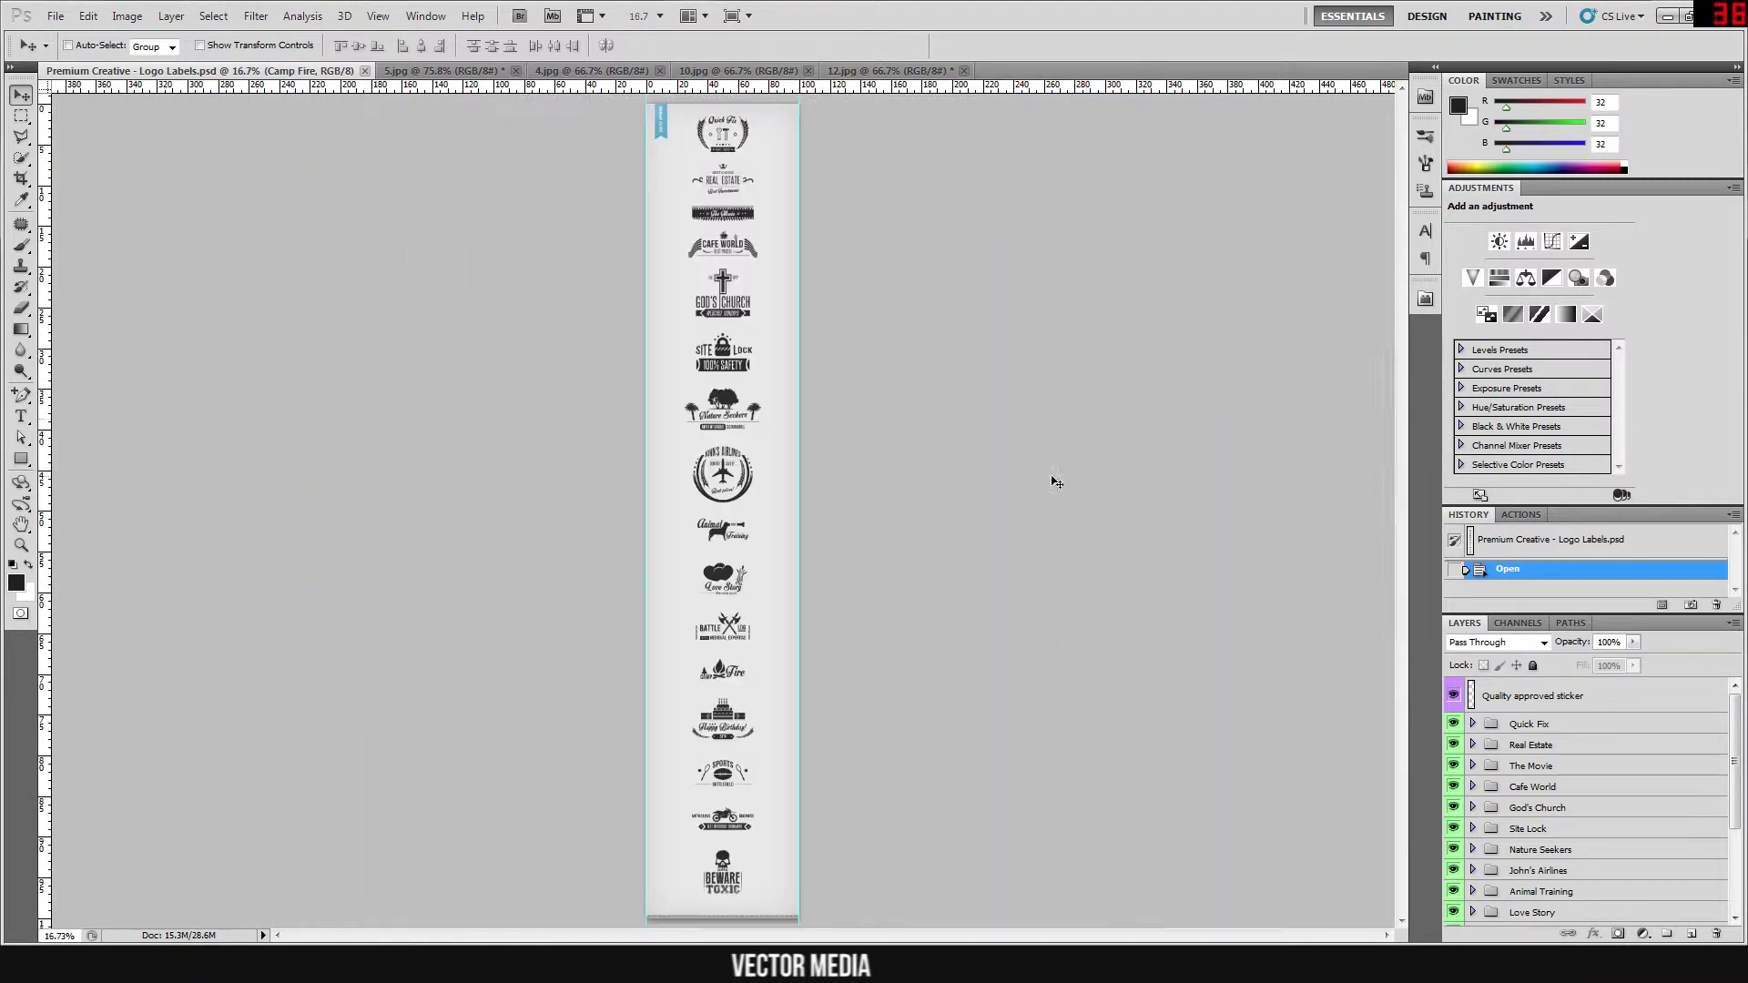
View the logo sheet at 100% and inspect the Quick Fix group's Text folder
key(ctrl+1)
scroll(910, 364, up, 10)
scroll(910, 364, up, 2)
click(1473, 723)
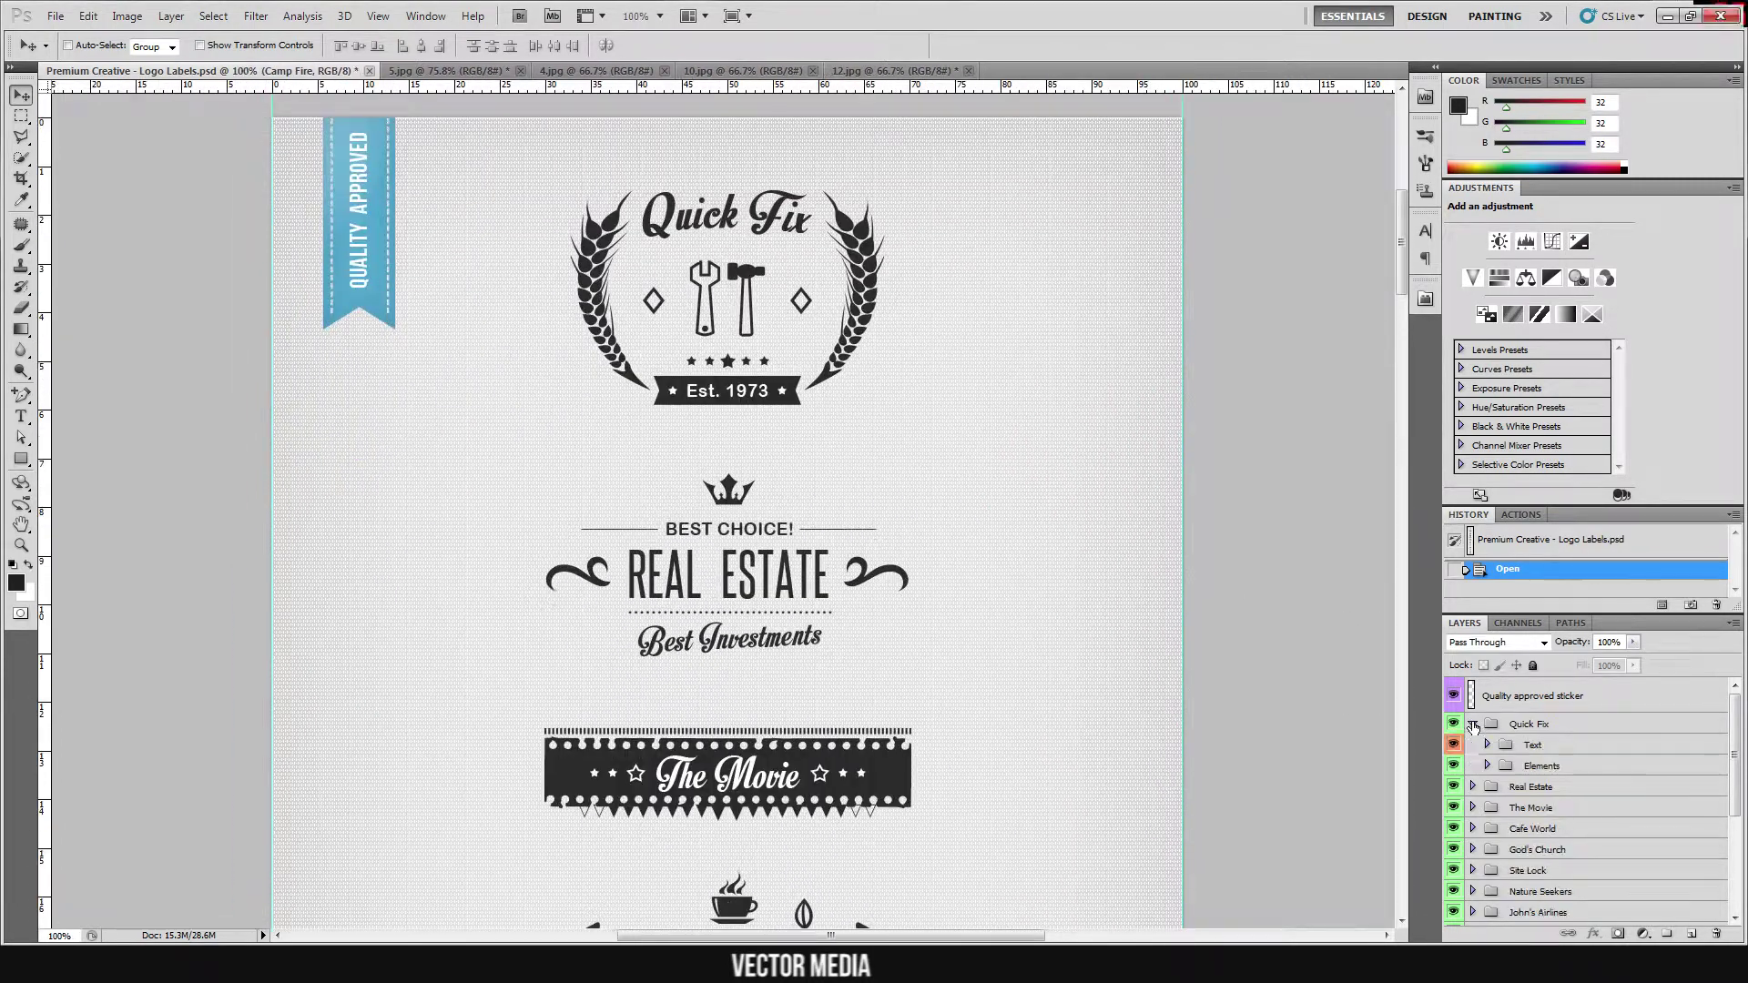
click(1487, 744)
scroll(1486, 746, down, 2)
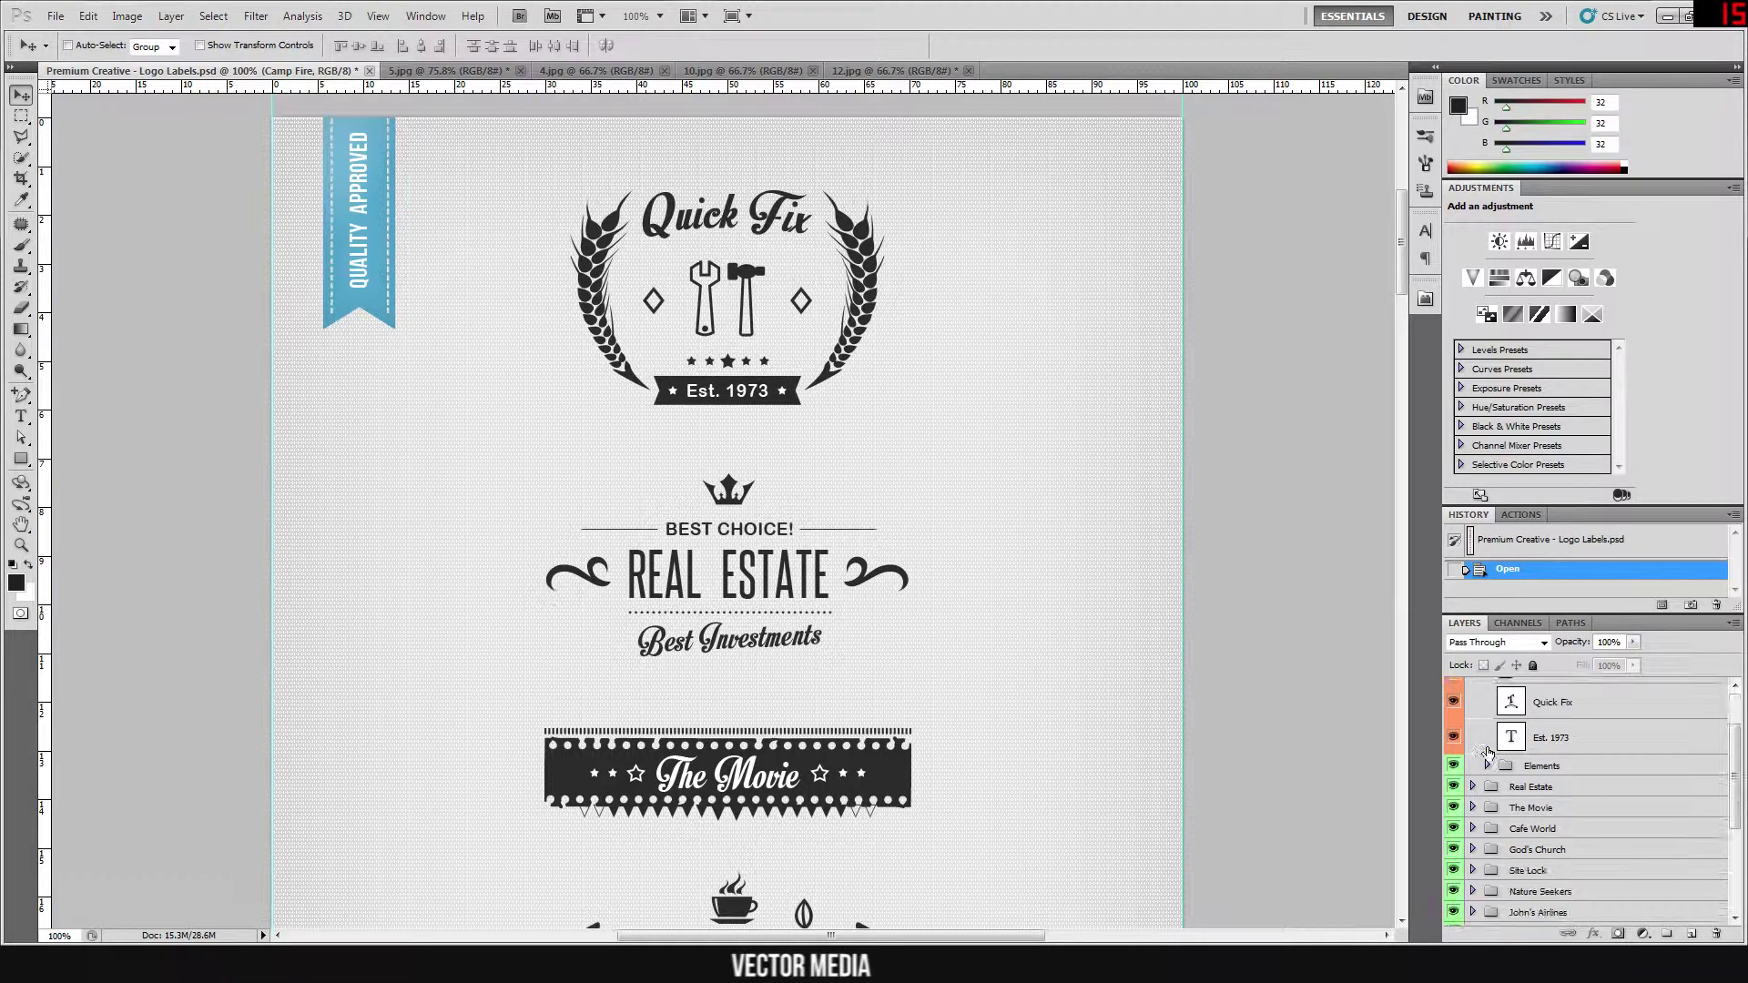
click(1487, 709)
Inspect the Quick Fix Elements subgroups: Repair, Herald, Rombs and Stars
click(1487, 730)
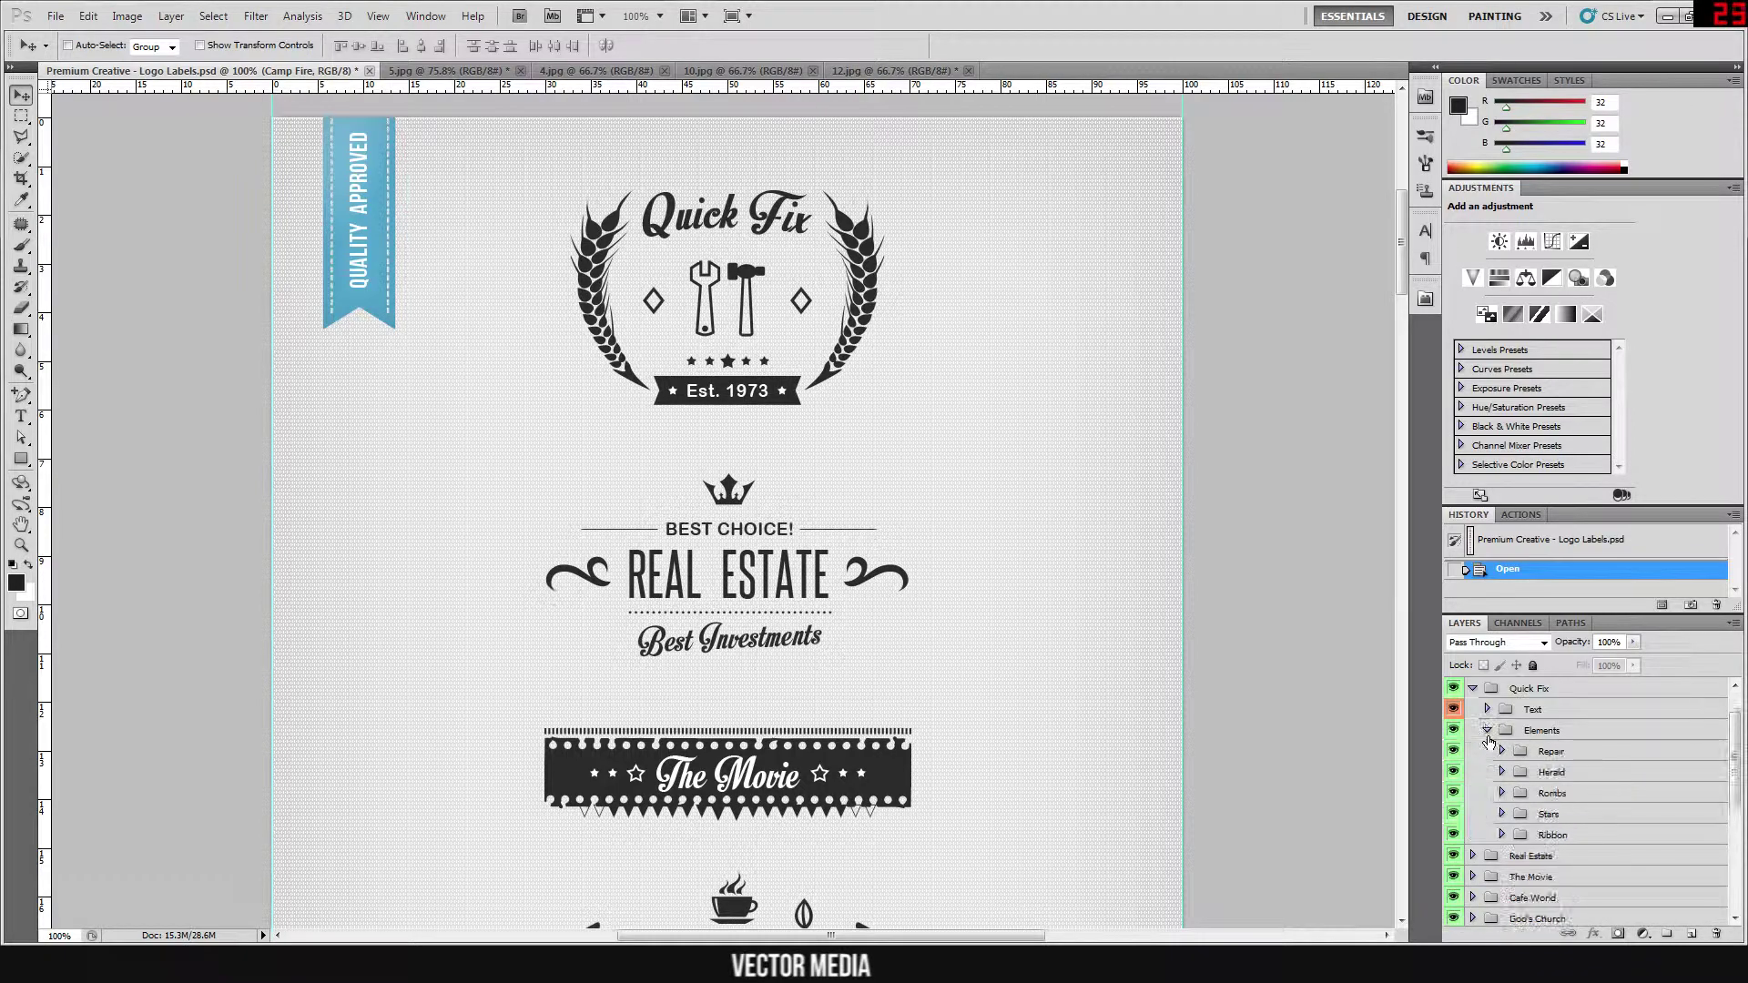
scroll(1493, 738, down, 1)
click(1500, 717)
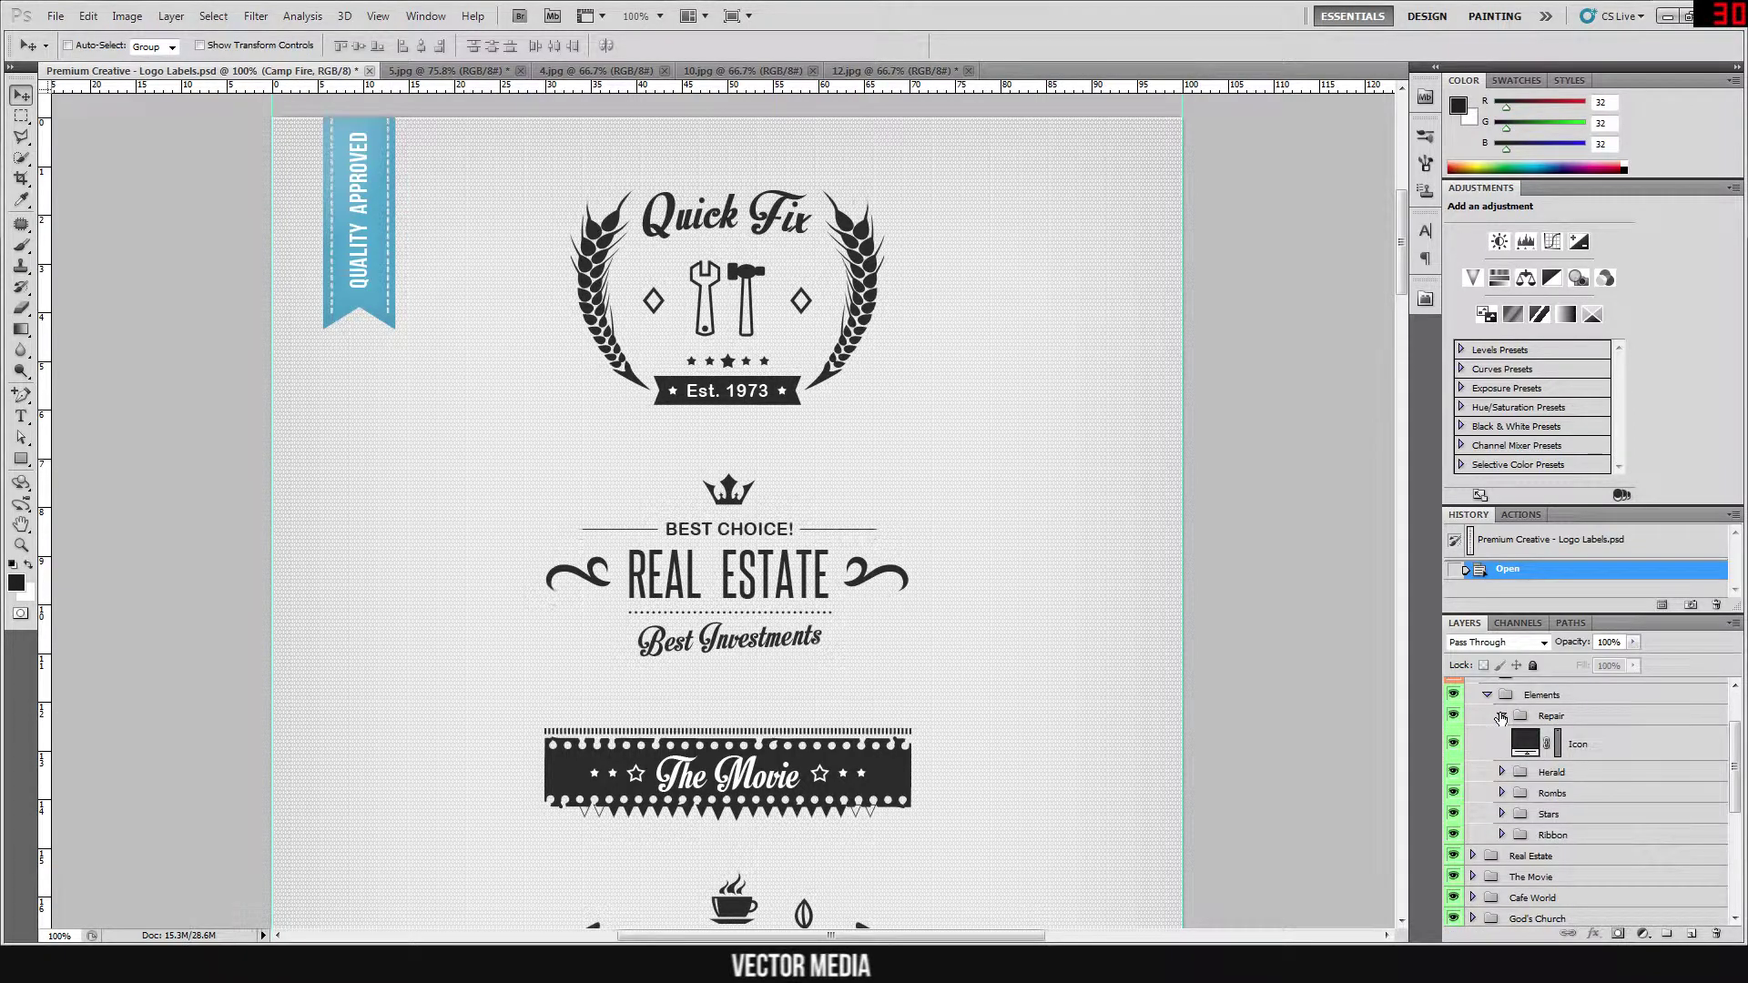
click(1501, 717)
click(1502, 737)
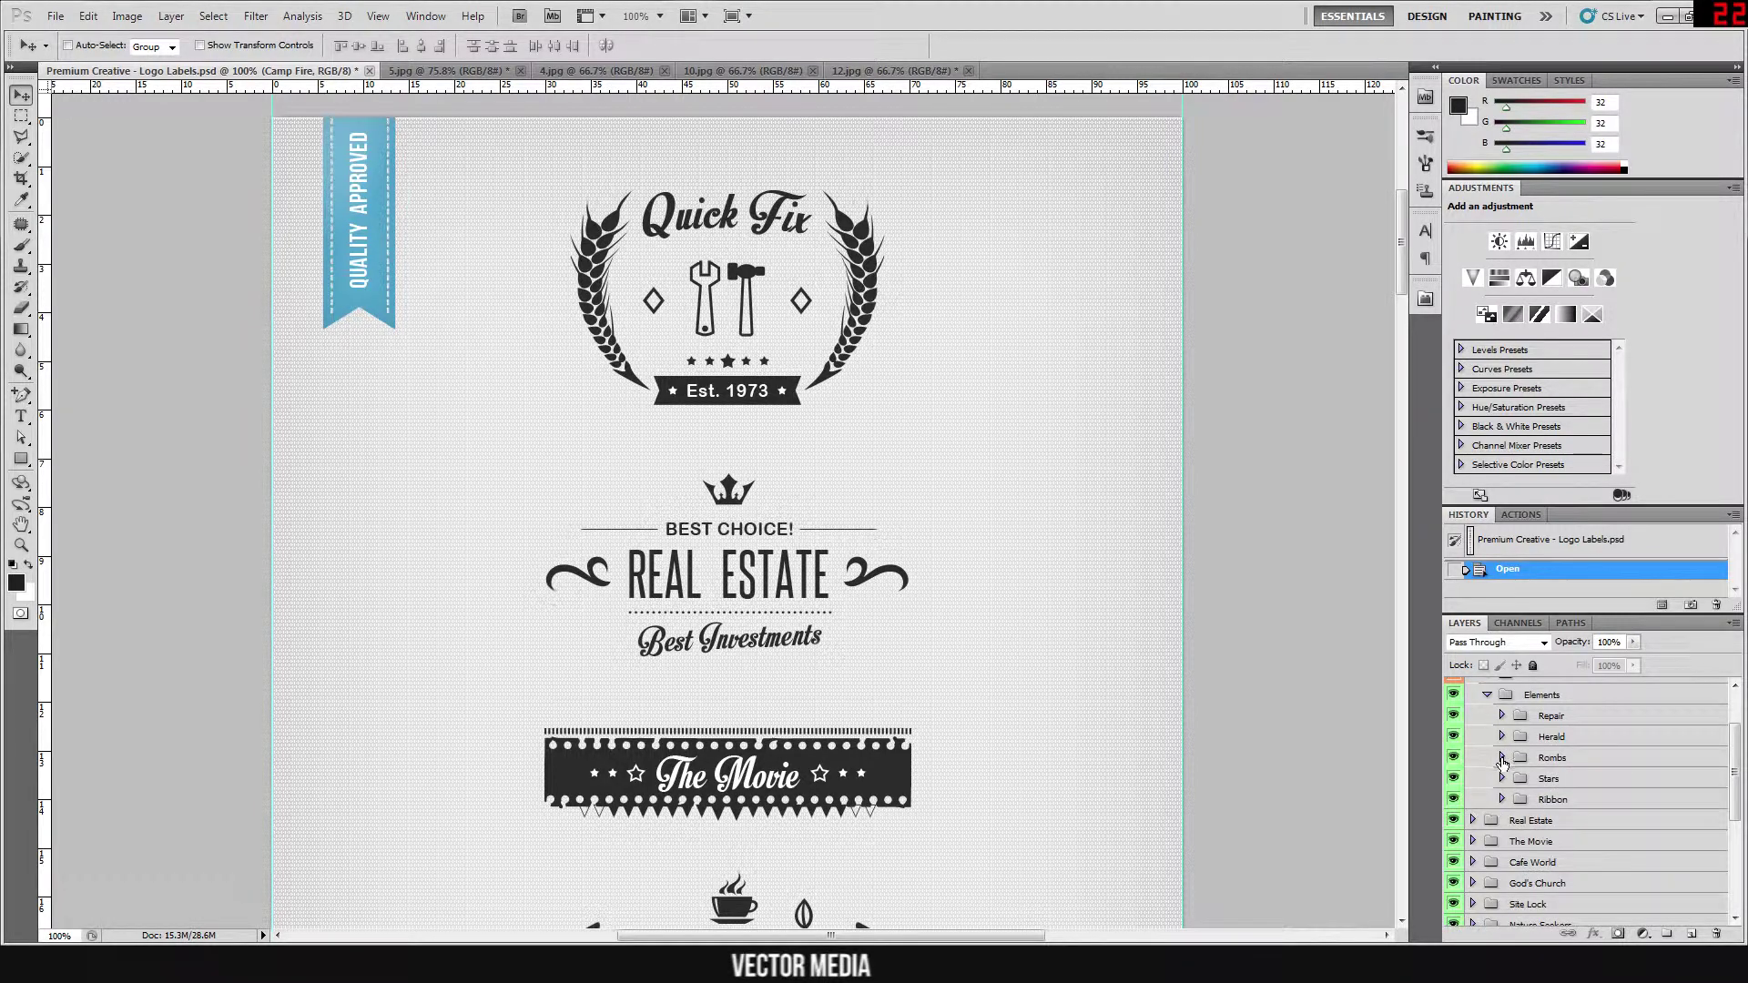
click(1502, 757)
click(1502, 778)
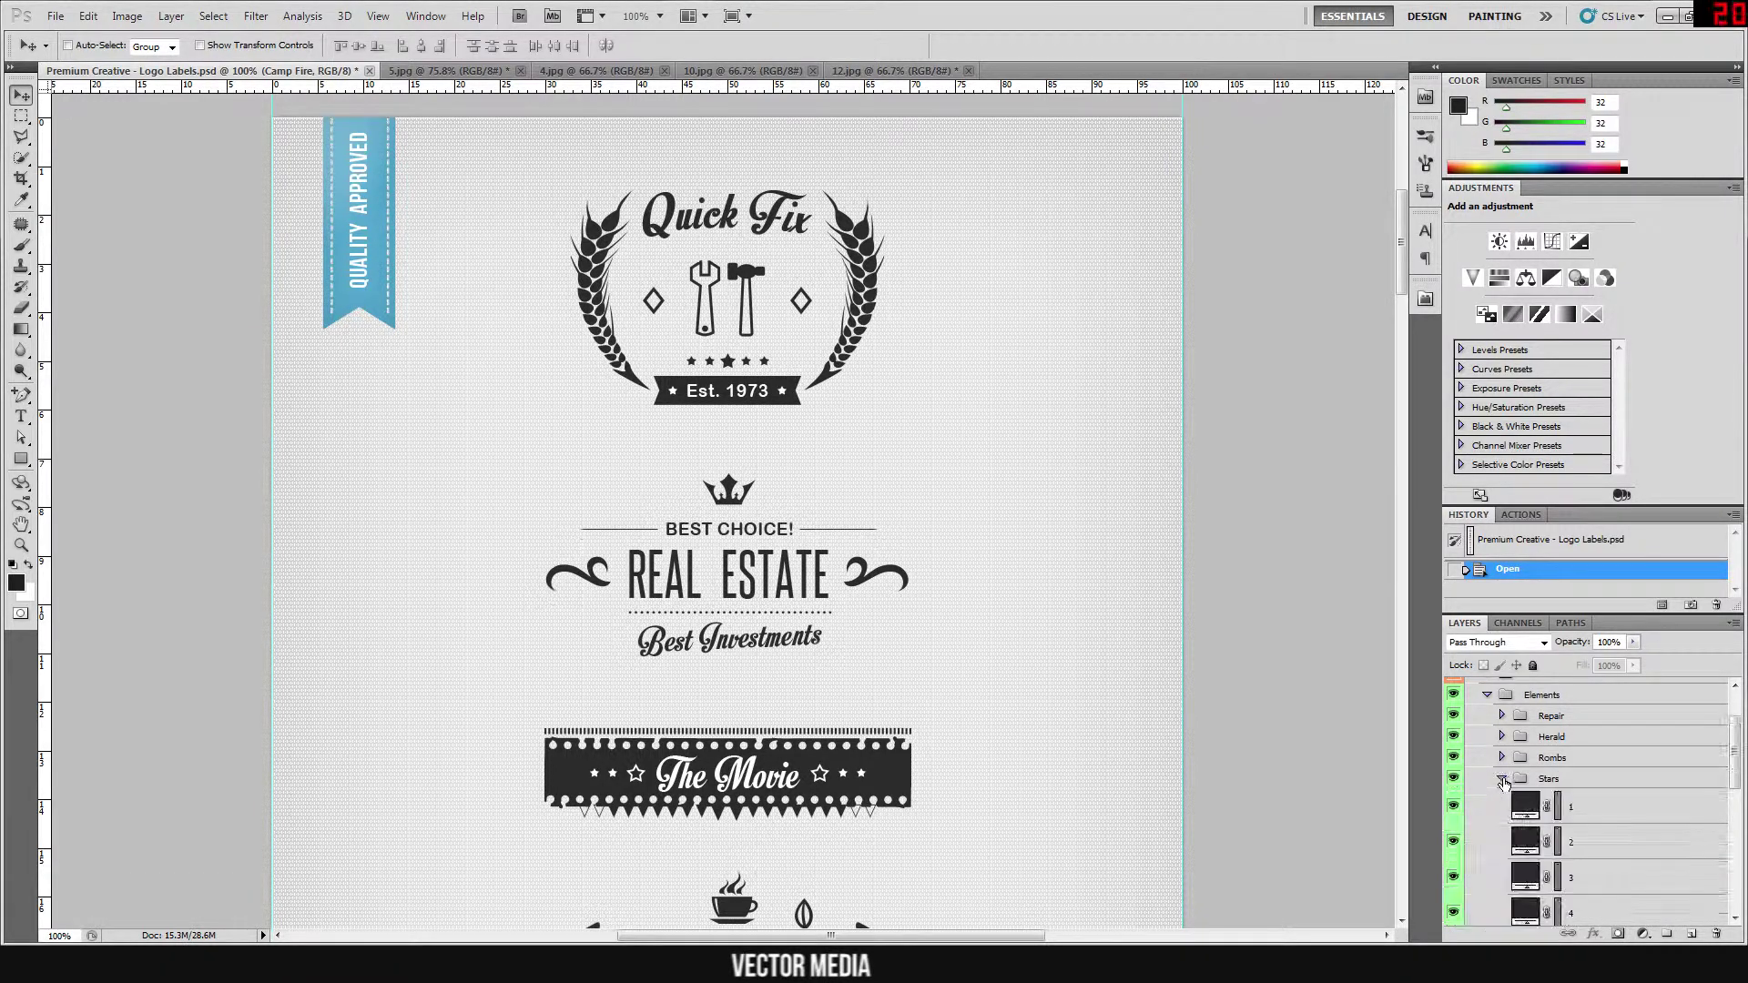
scroll(1504, 783, down, 1)
click(1502, 745)
Select the Ribbon shape layer and drag the dark ribbon right, off Est. 1973
scroll(1504, 748, down, 2)
click(1502, 728)
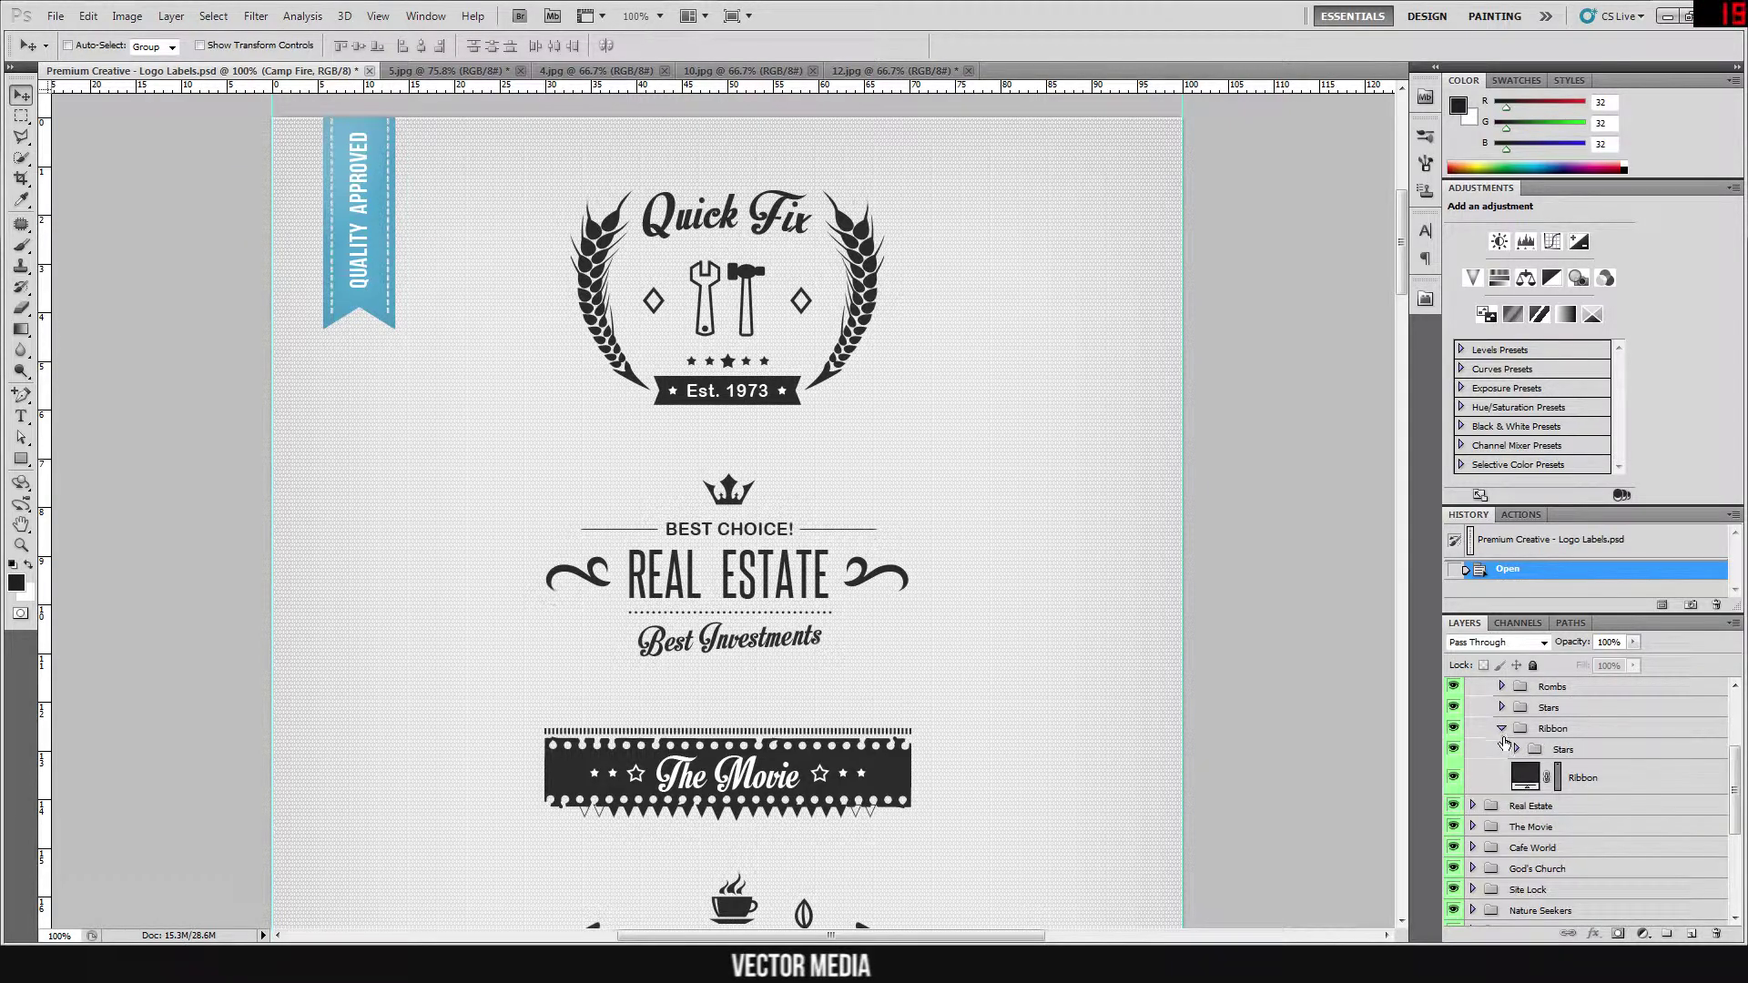
click(1502, 728)
click(1502, 729)
click(1584, 777)
mouse_move(797, 373)
mouse_down()
mouse_move(929, 382)
mouse_move(900, 280)
mouse_move(1522, 784)
mouse_up()
Select star layers 2 and 3, then collapse the Stars, Elements and Quick Fix groups
click(1501, 729)
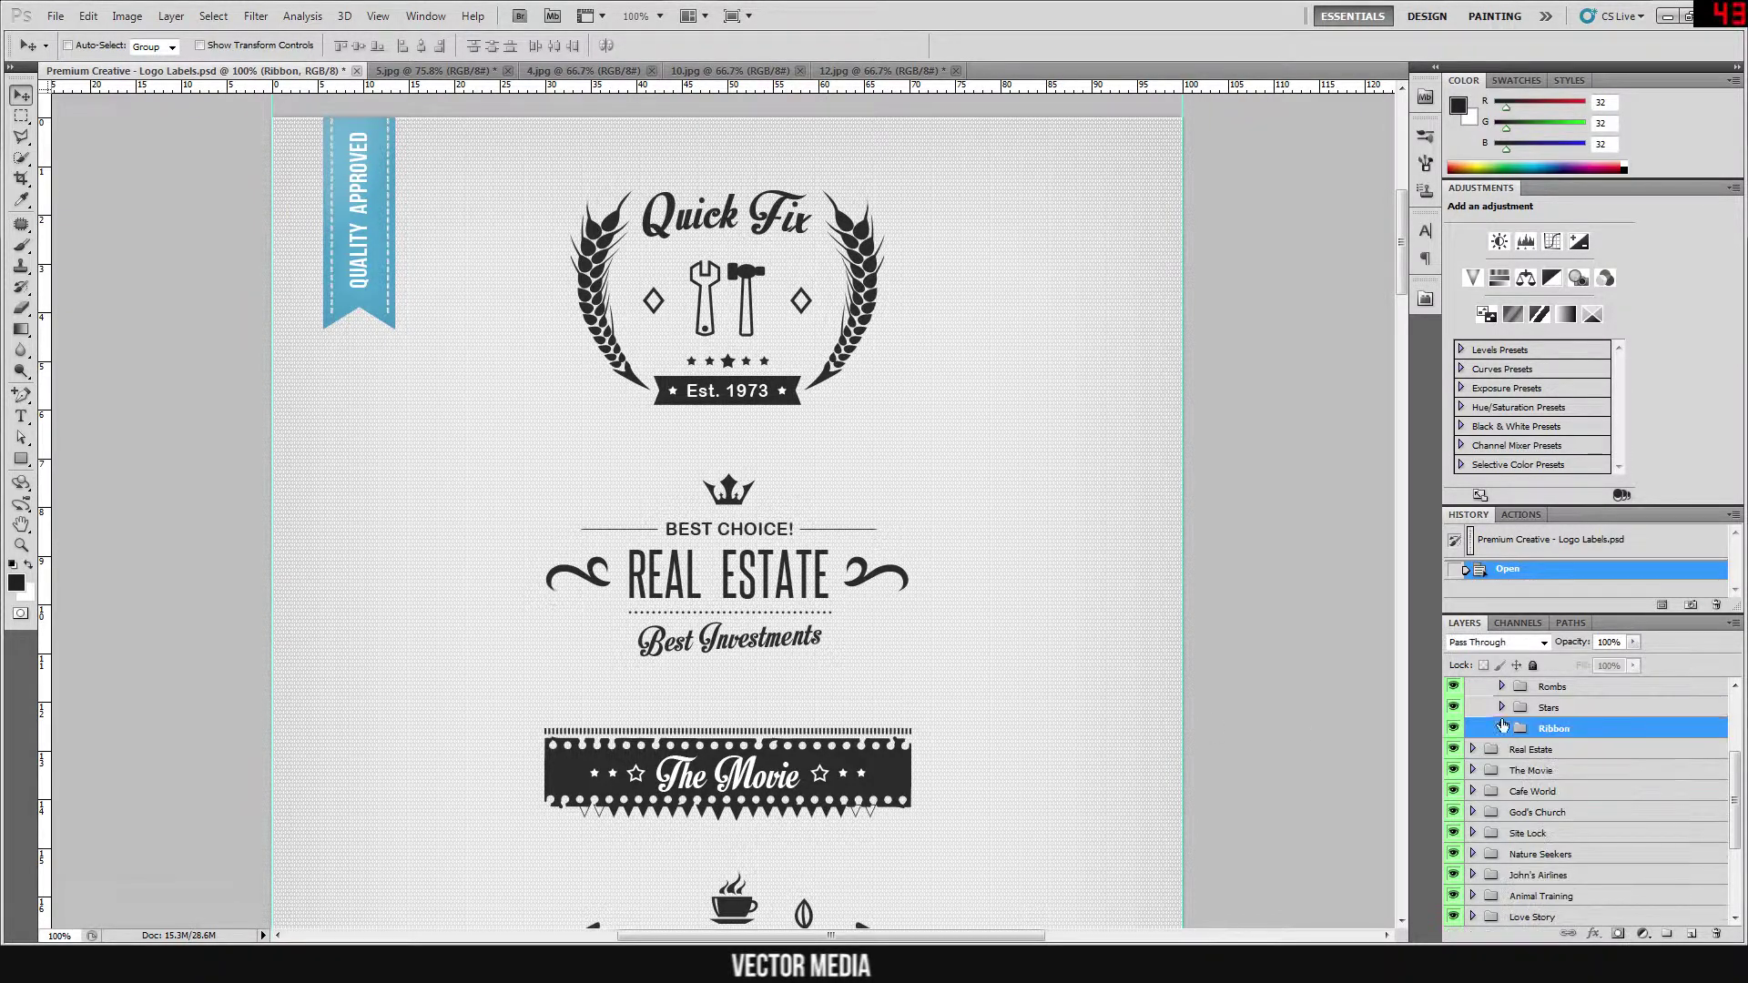
click(1584, 771)
shift+click(1600, 815)
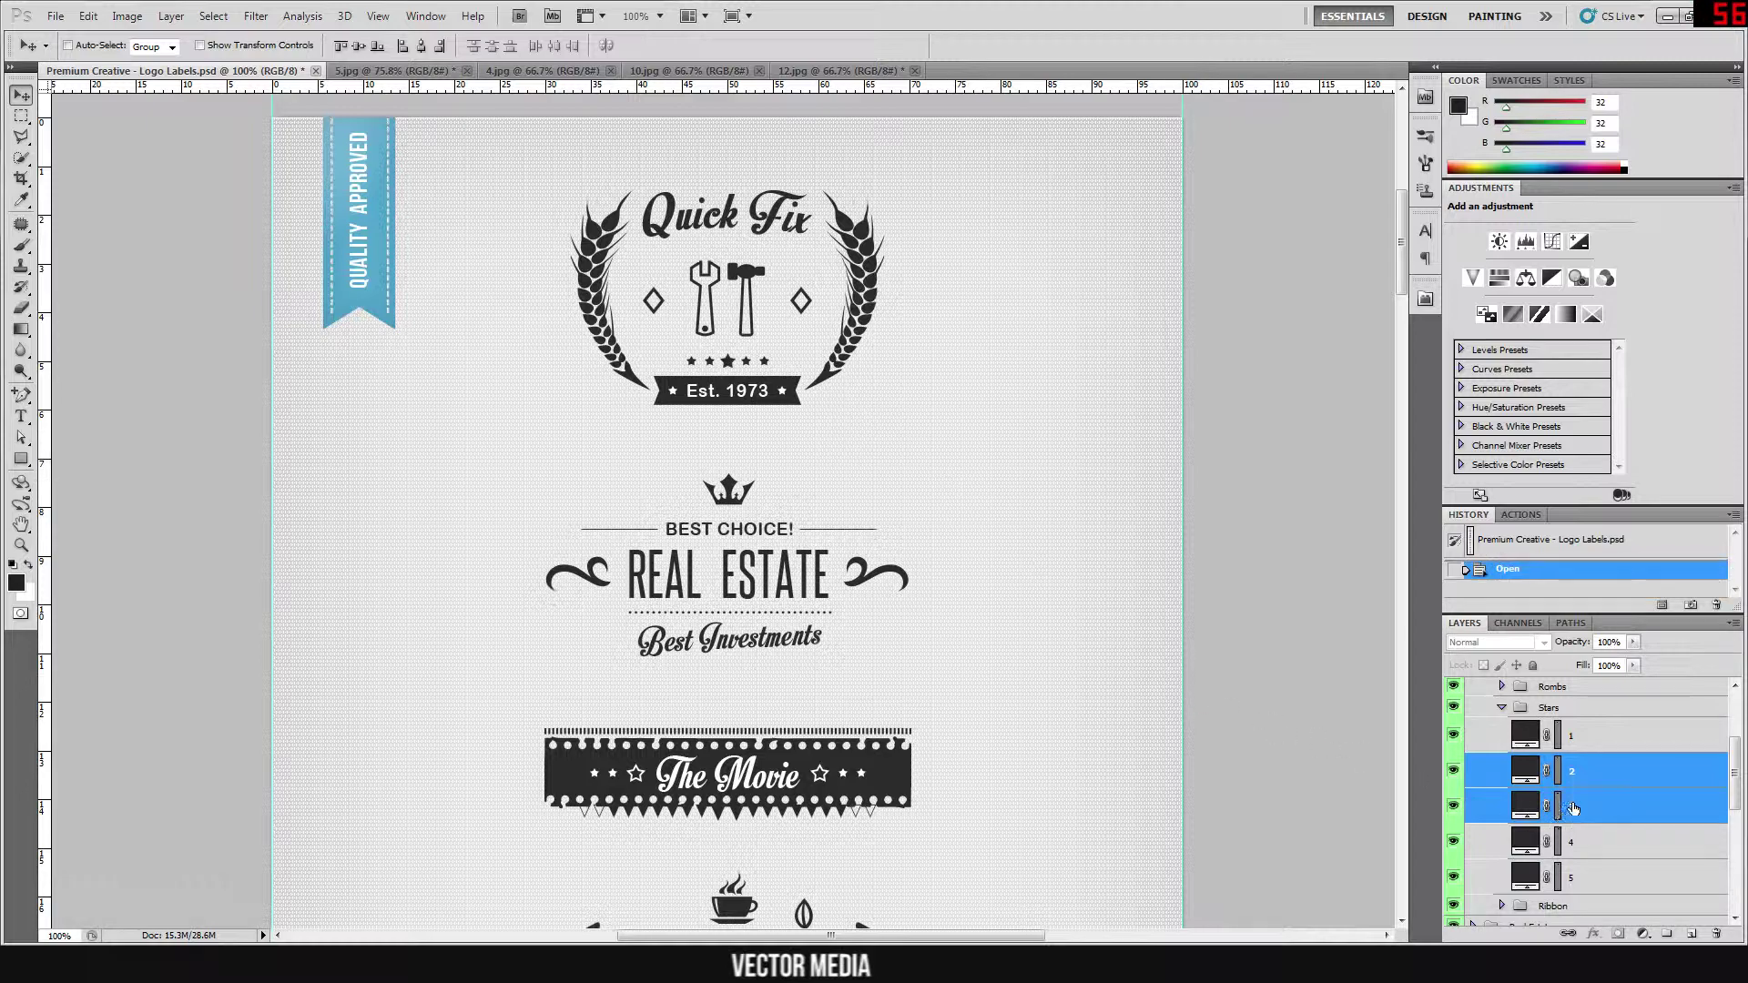
click(1501, 707)
scroll(1547, 774, up, 3)
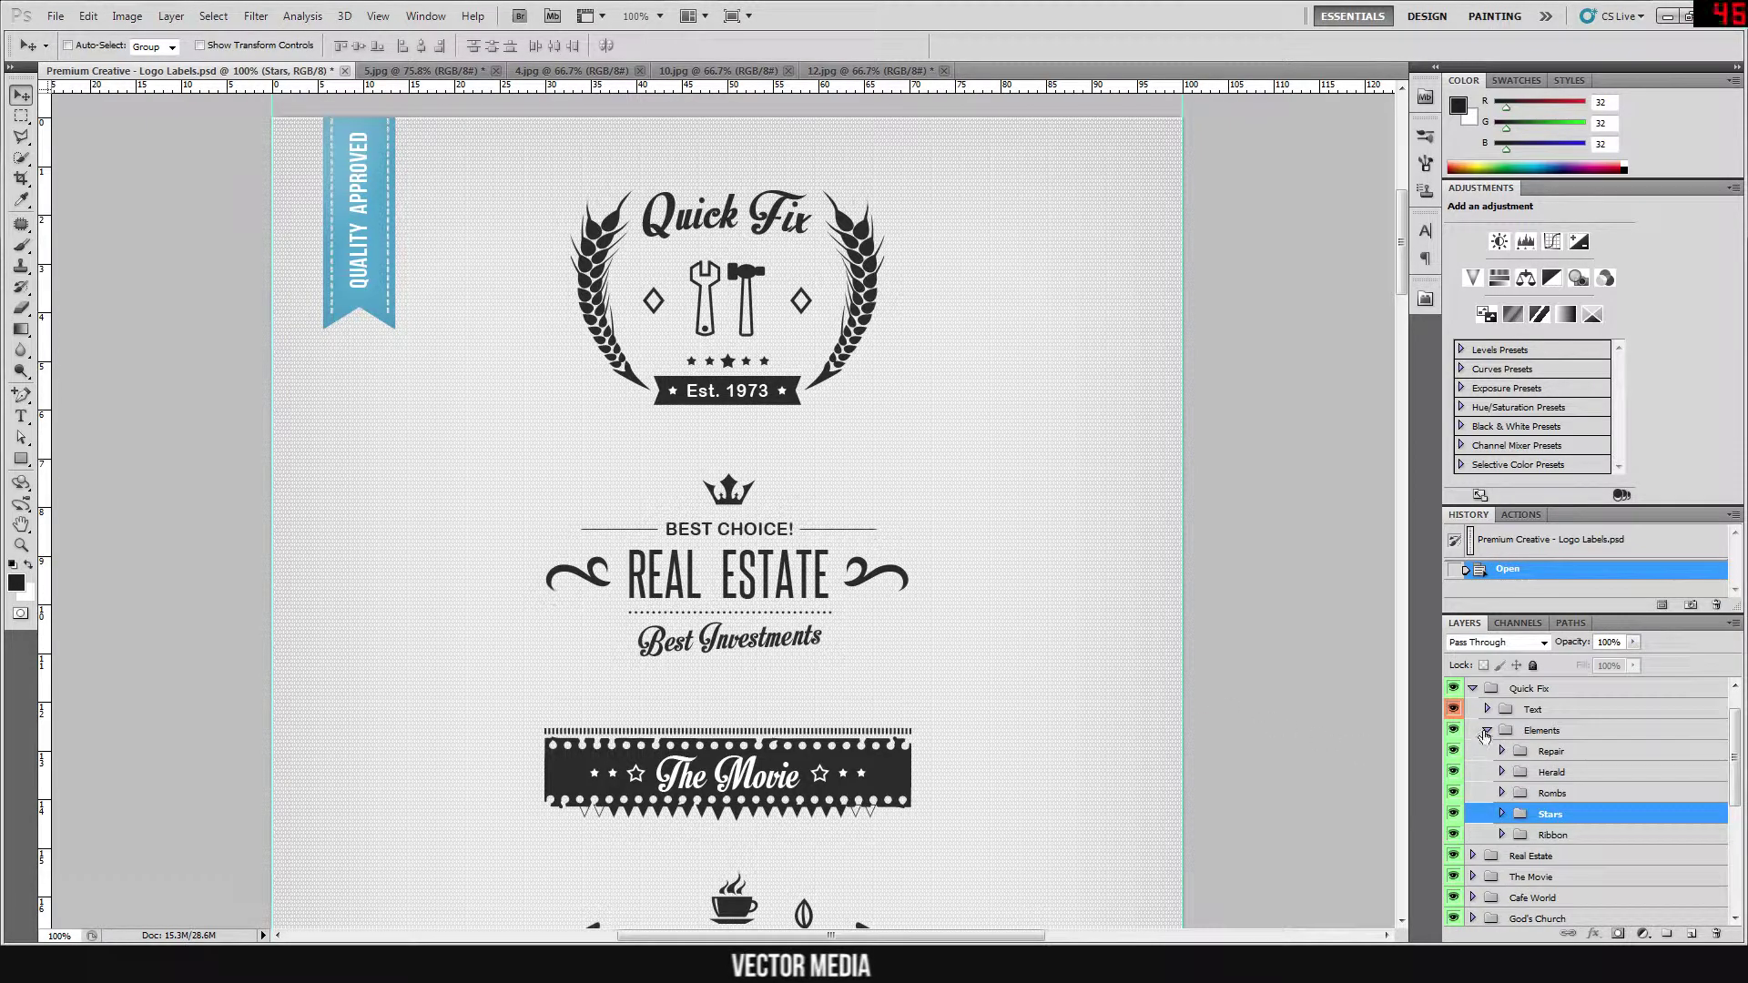
click(1485, 730)
click(1472, 688)
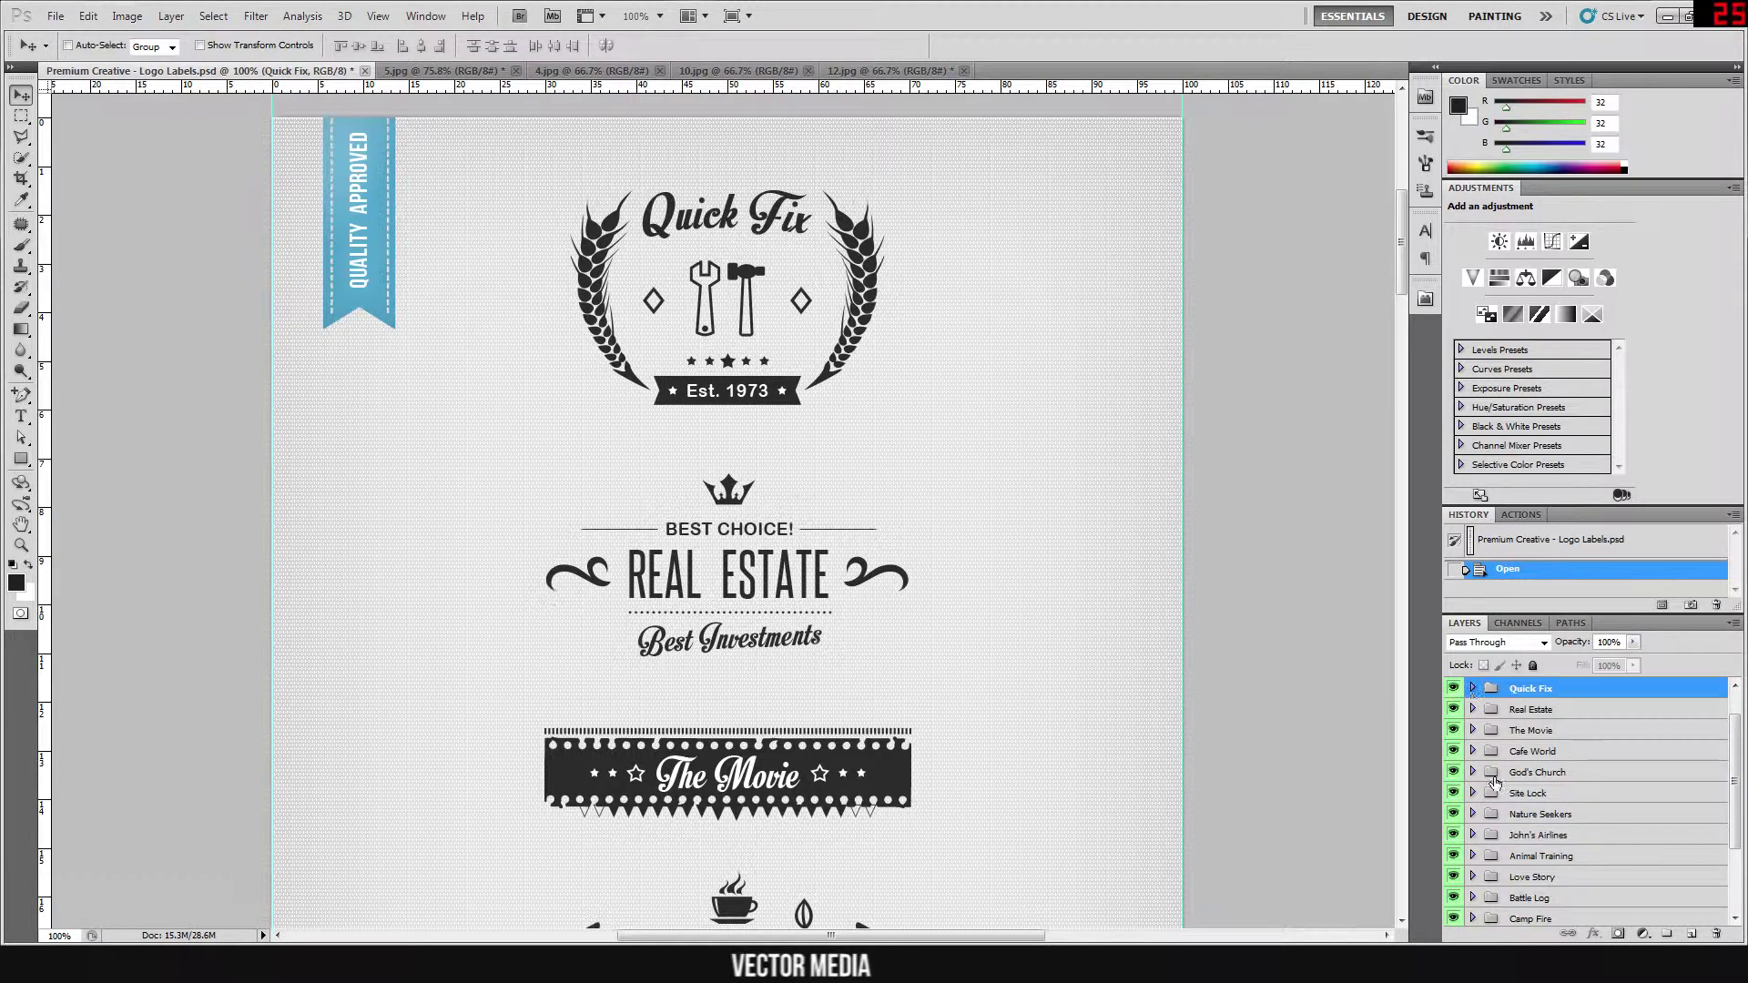
Expand Real Estate's Elements group and inspect its Crown, Lines and inner Elements folders
click(1473, 709)
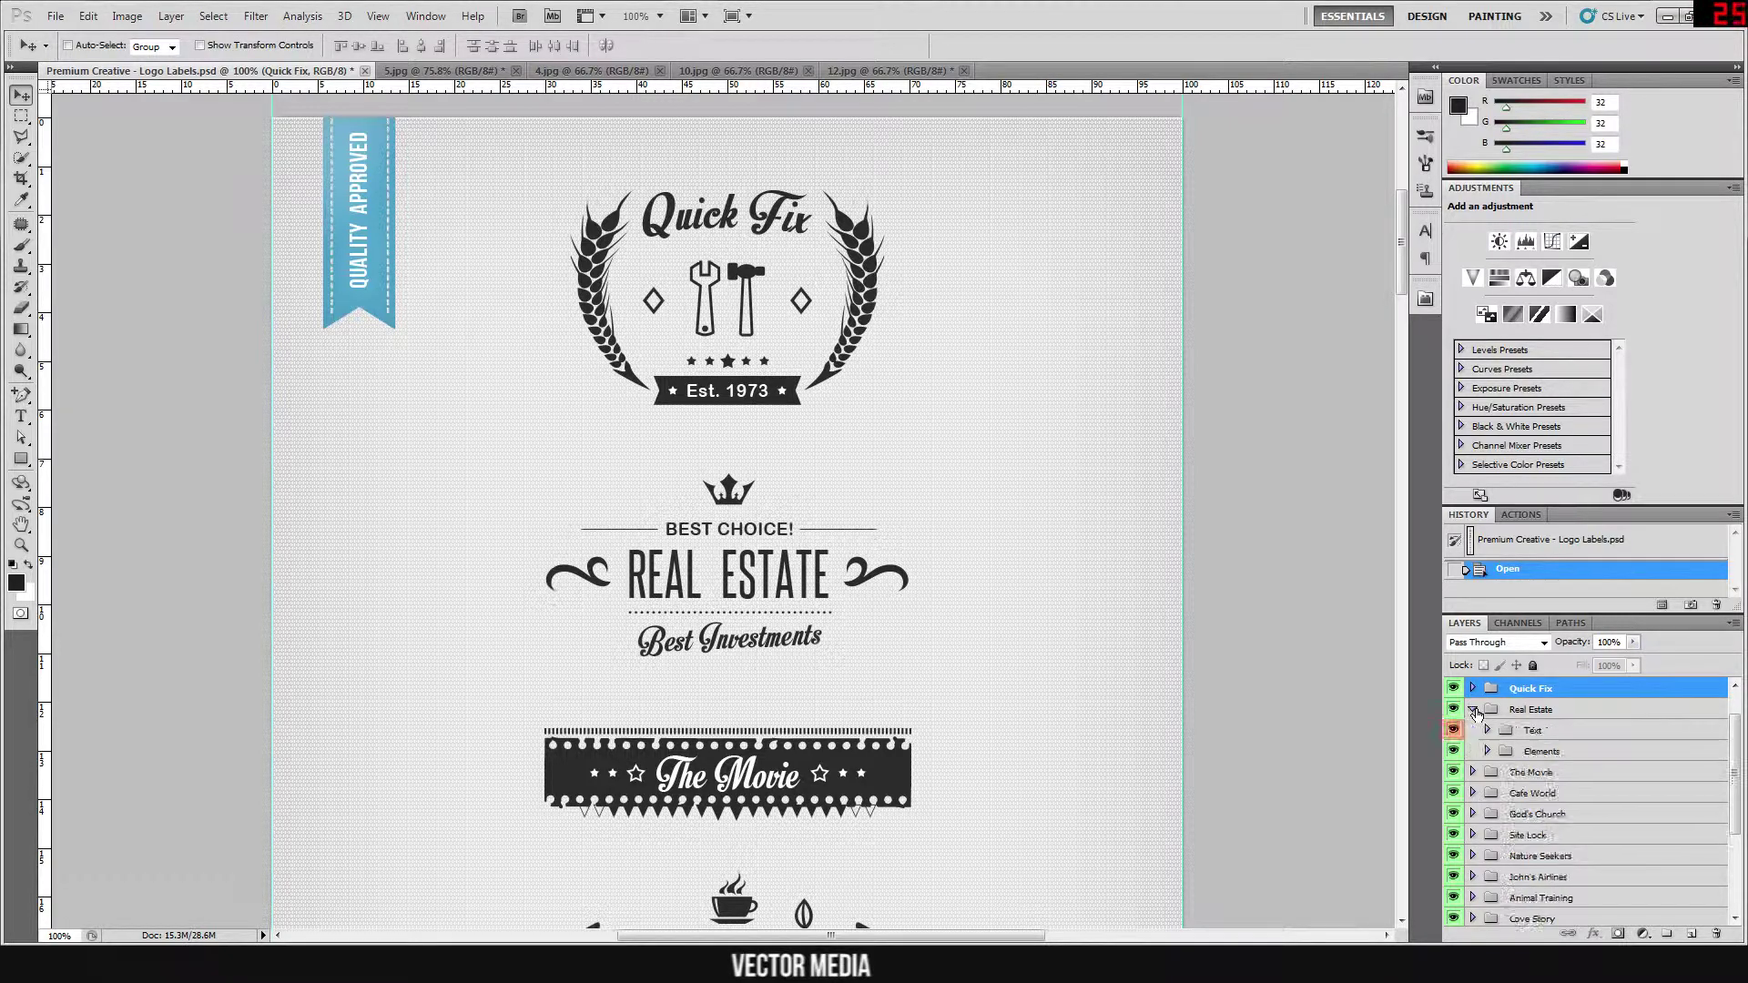
click(1487, 751)
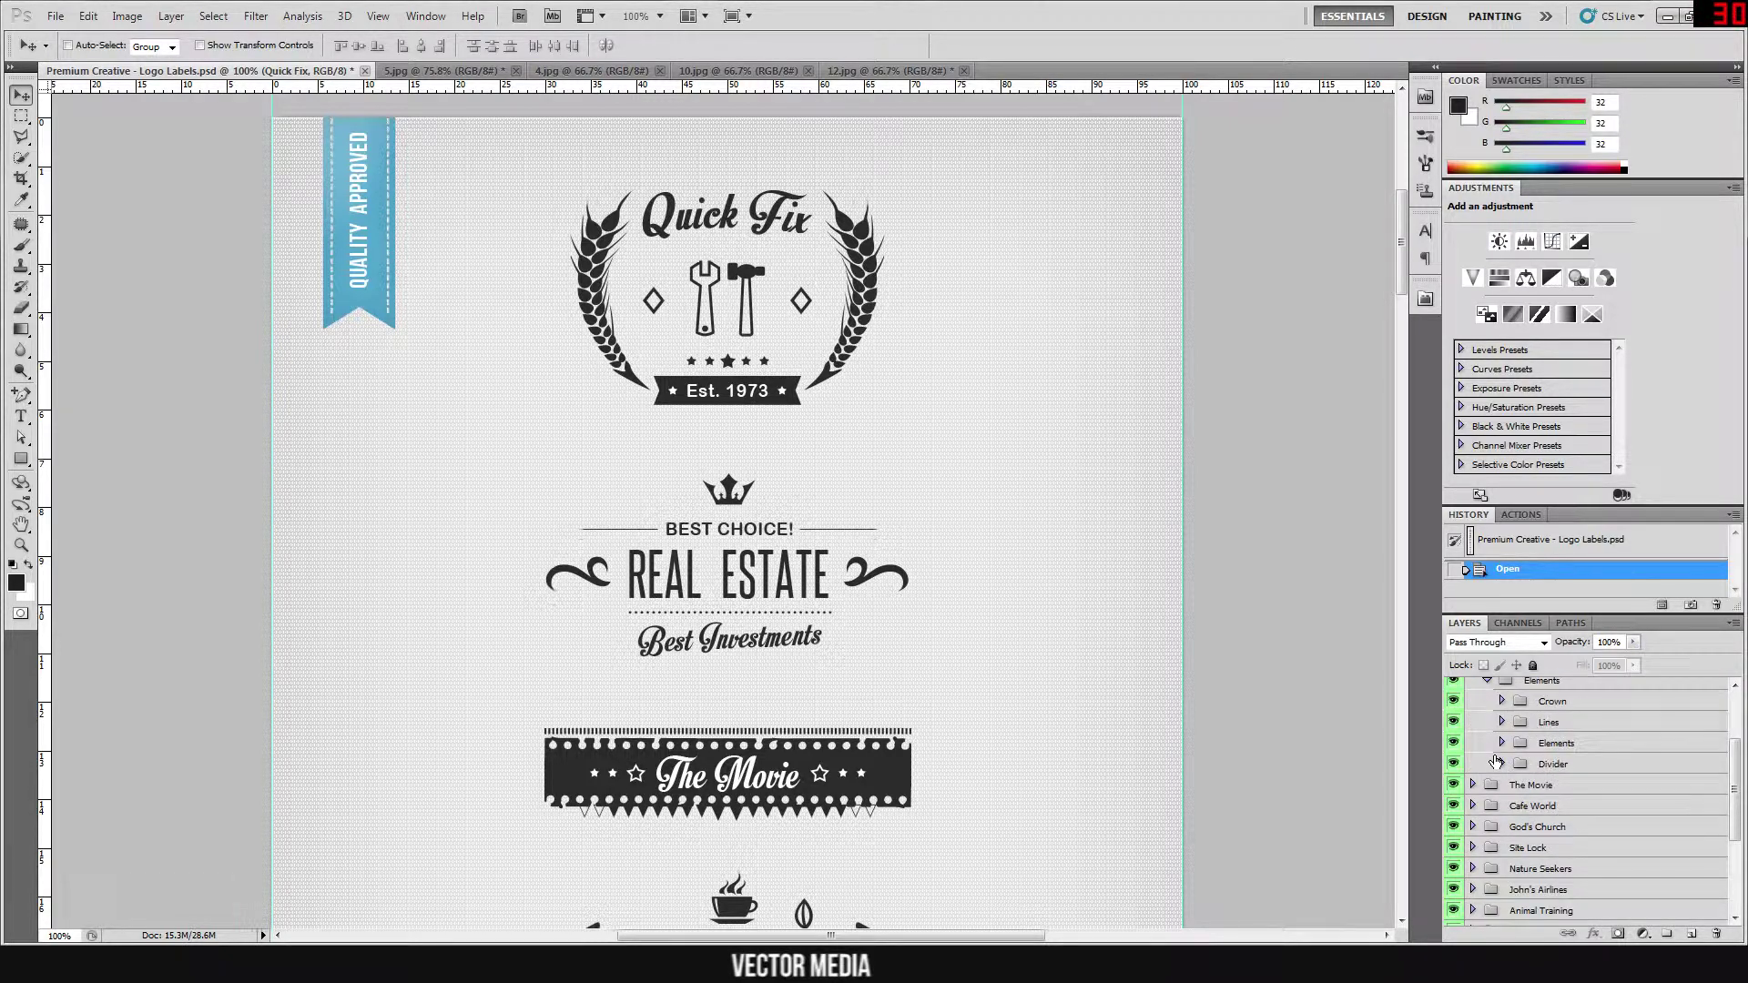
click(1502, 701)
click(1502, 724)
click(1501, 722)
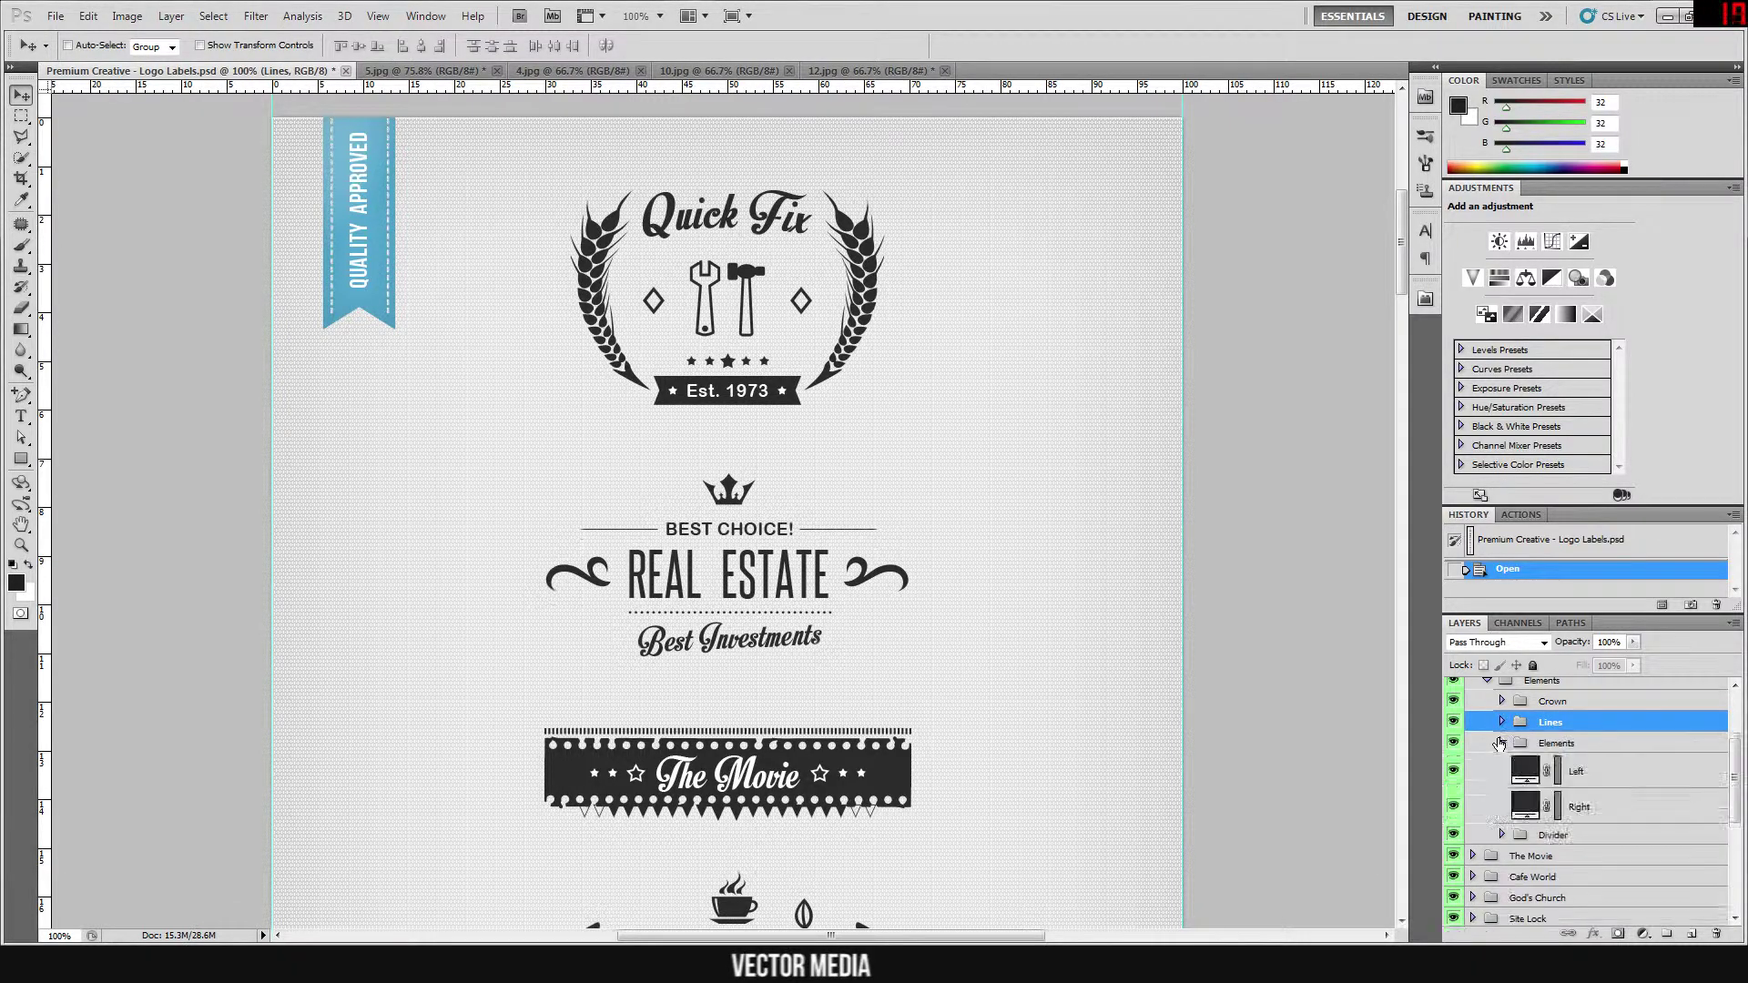
click(1501, 744)
Toggle visibility of the Real Estate elements, lines, crown and divider, then collapse the groups
click(1454, 744)
click(1454, 723)
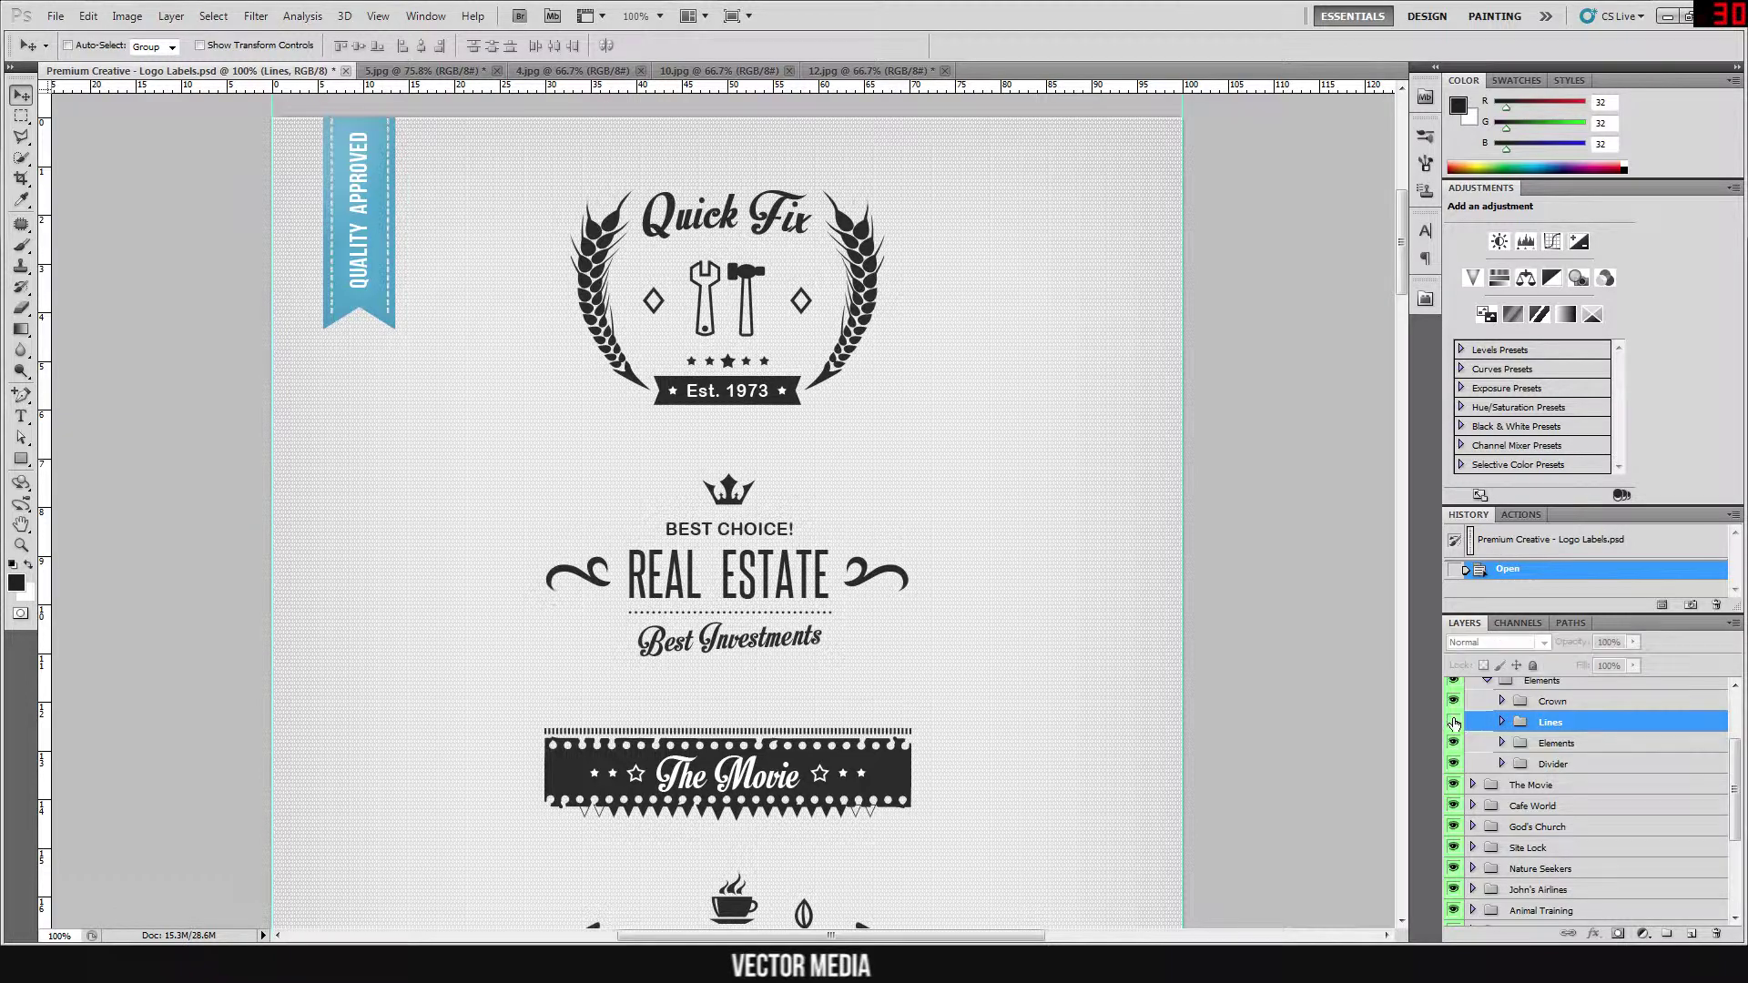
click(1453, 701)
click(1454, 701)
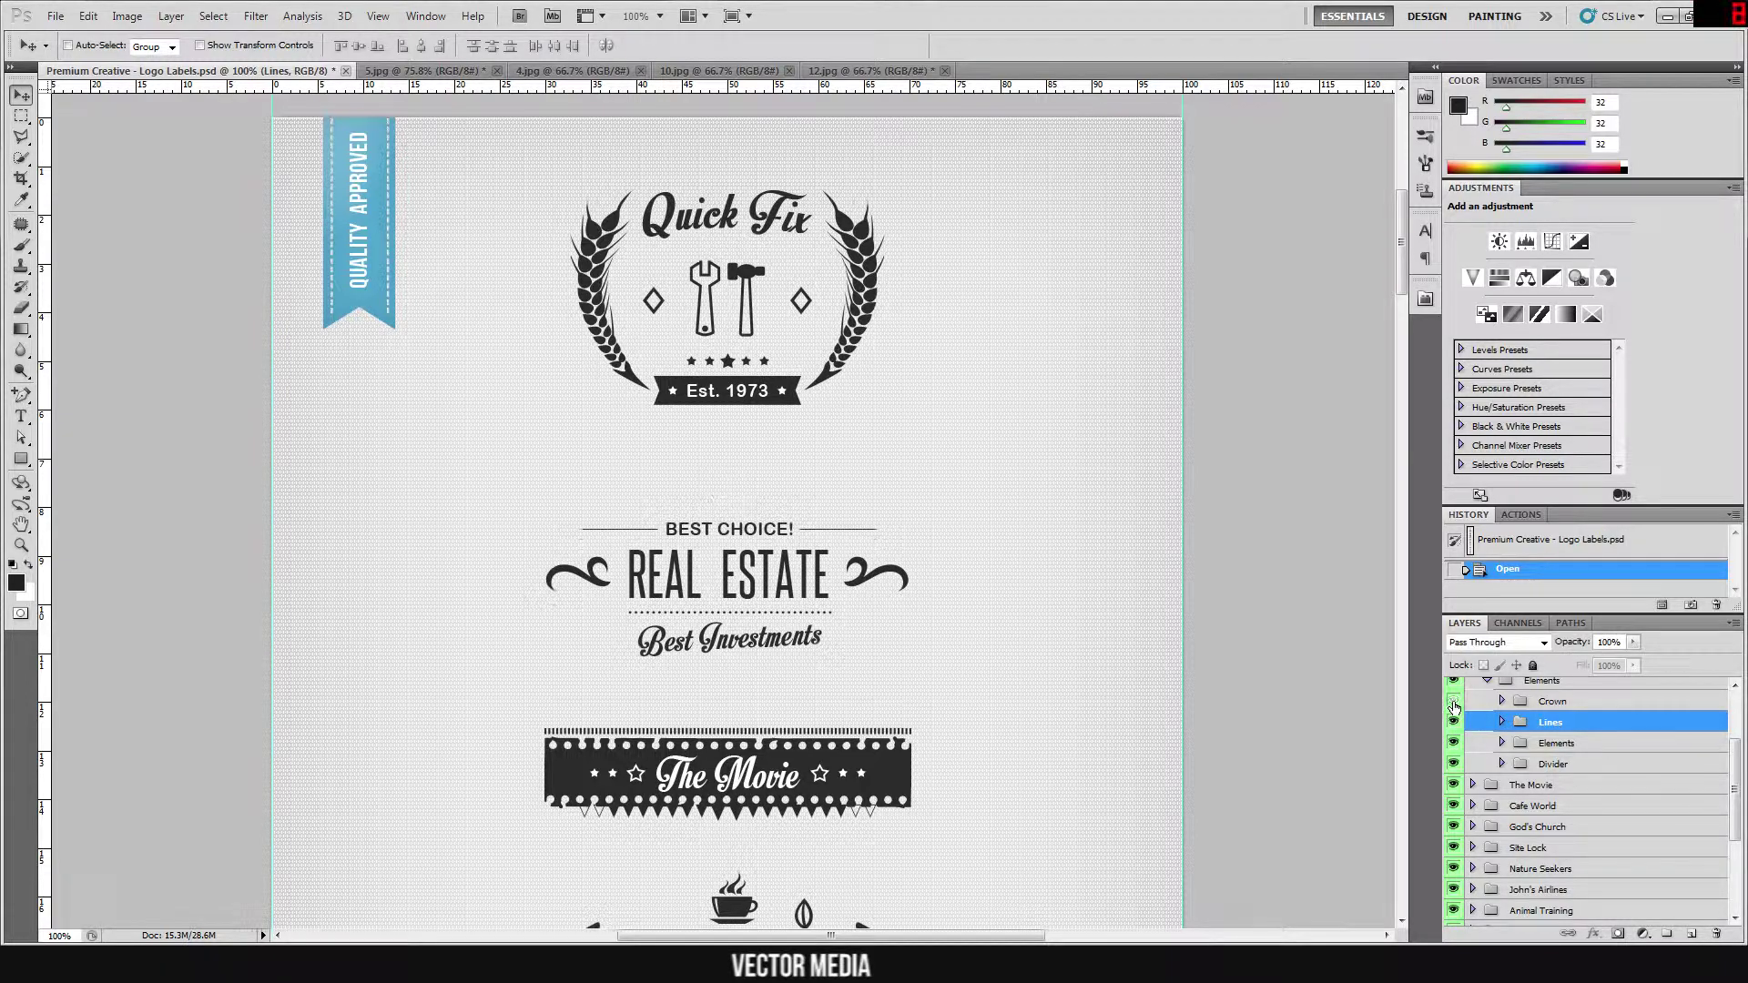
click(1454, 763)
scroll(1518, 748, up, 3)
click(1484, 789)
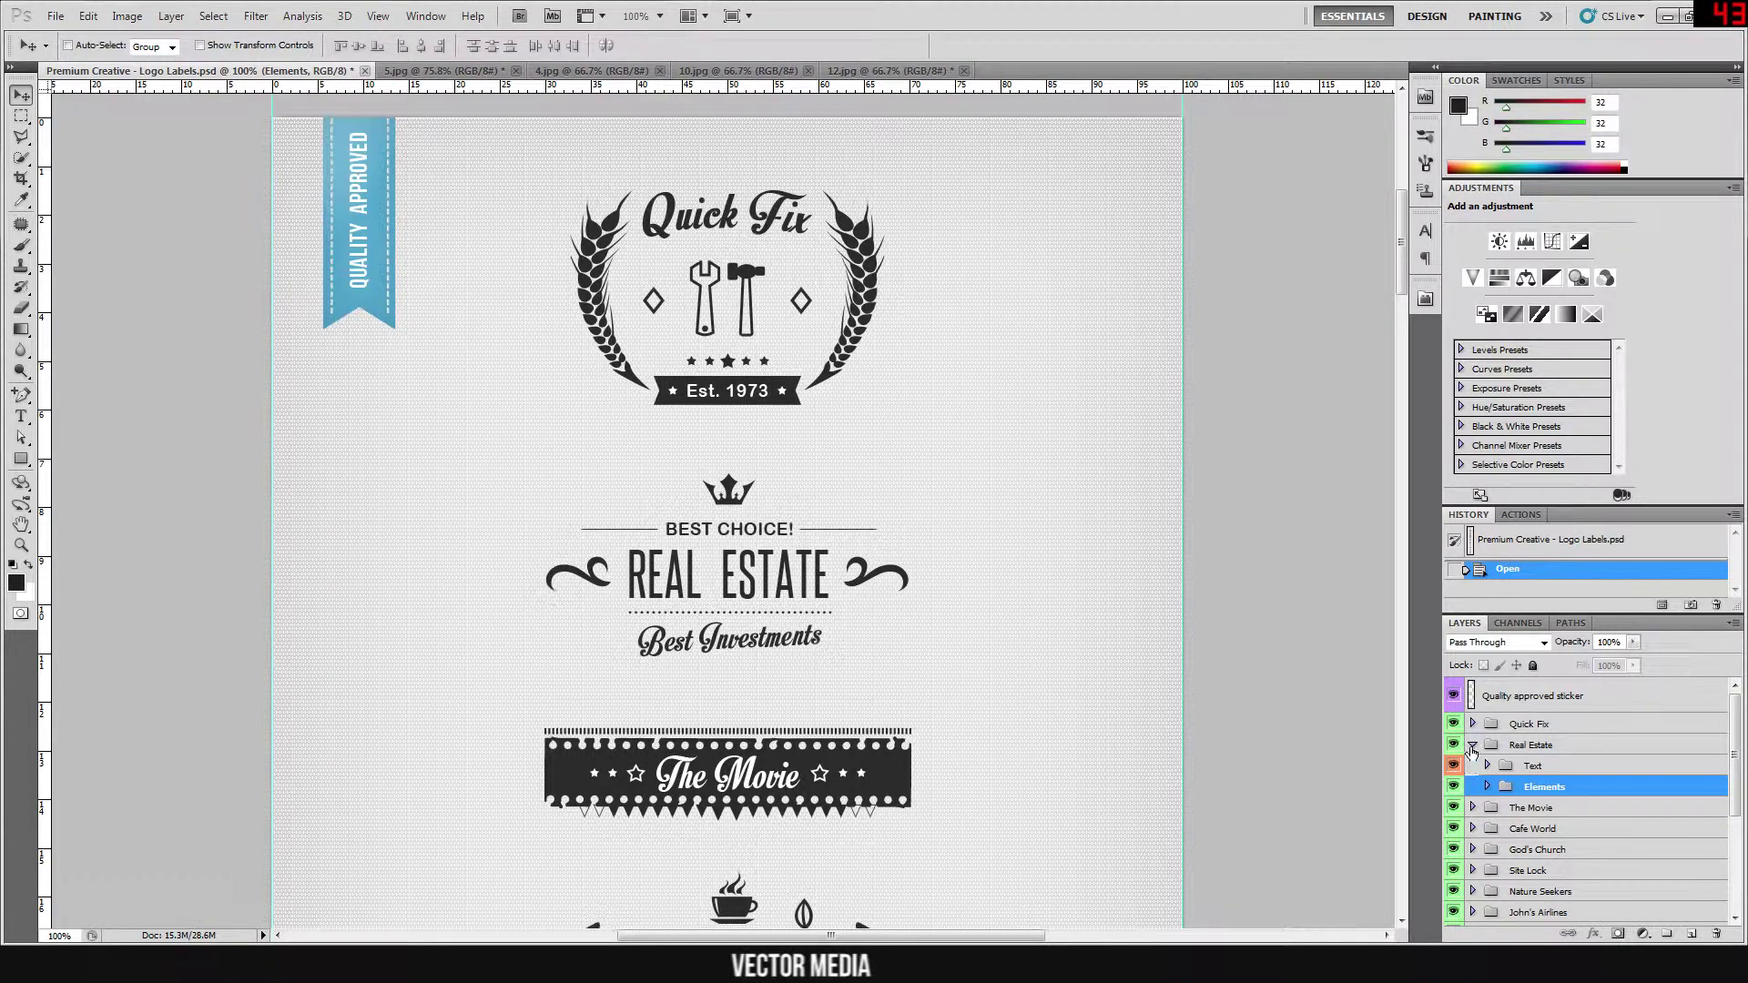
click(1472, 745)
Scroll down the Layers panel and select the God's Church logo group
scroll(1288, 775, down, 5)
scroll(1288, 776, down, 4)
scroll(1288, 775, down, 1)
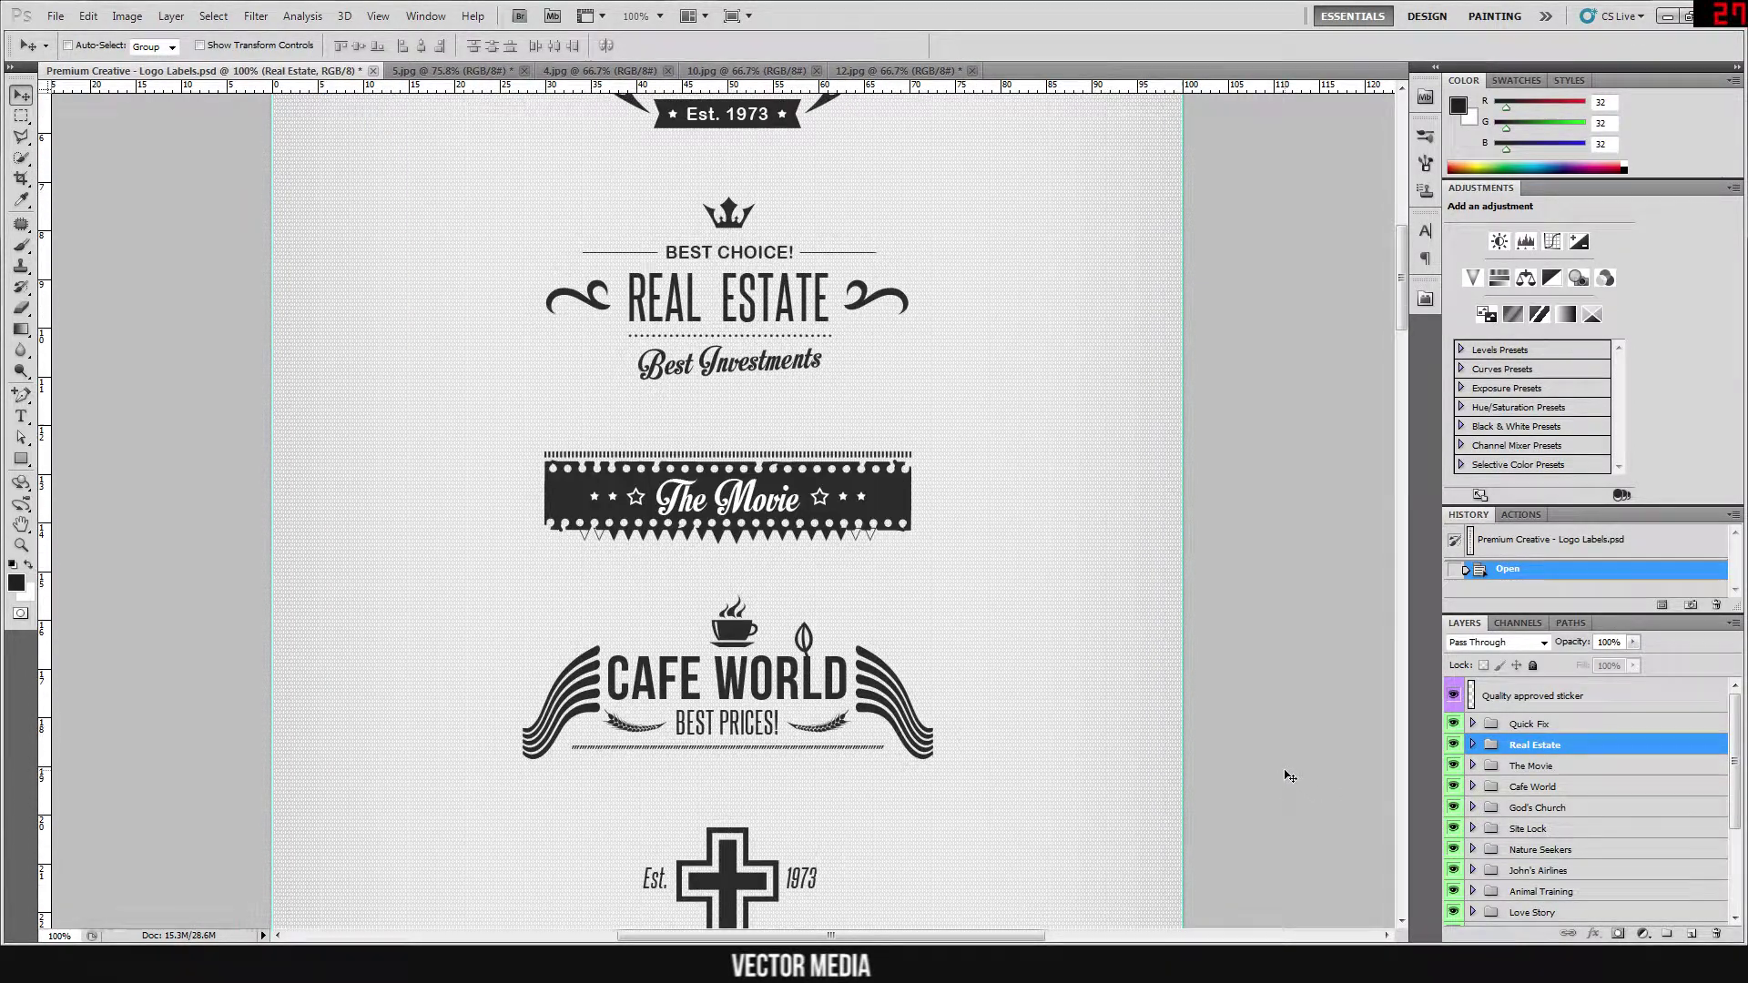
scroll(1290, 776, down, 2)
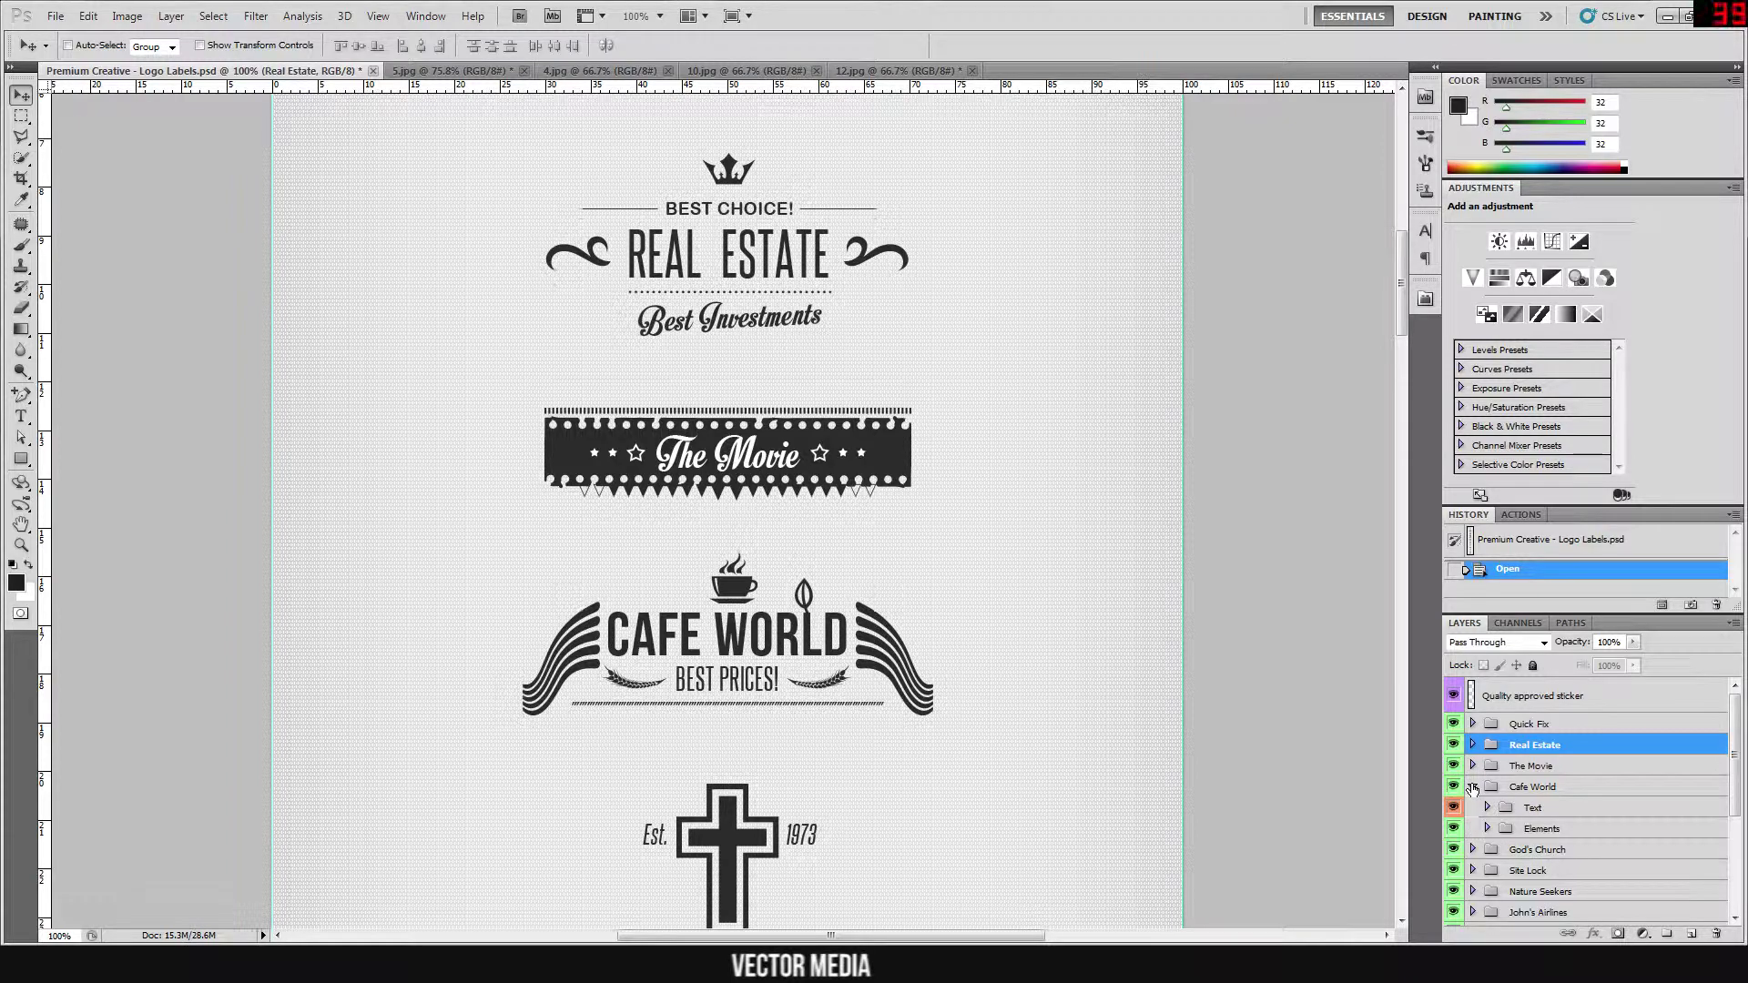
click(1555, 724)
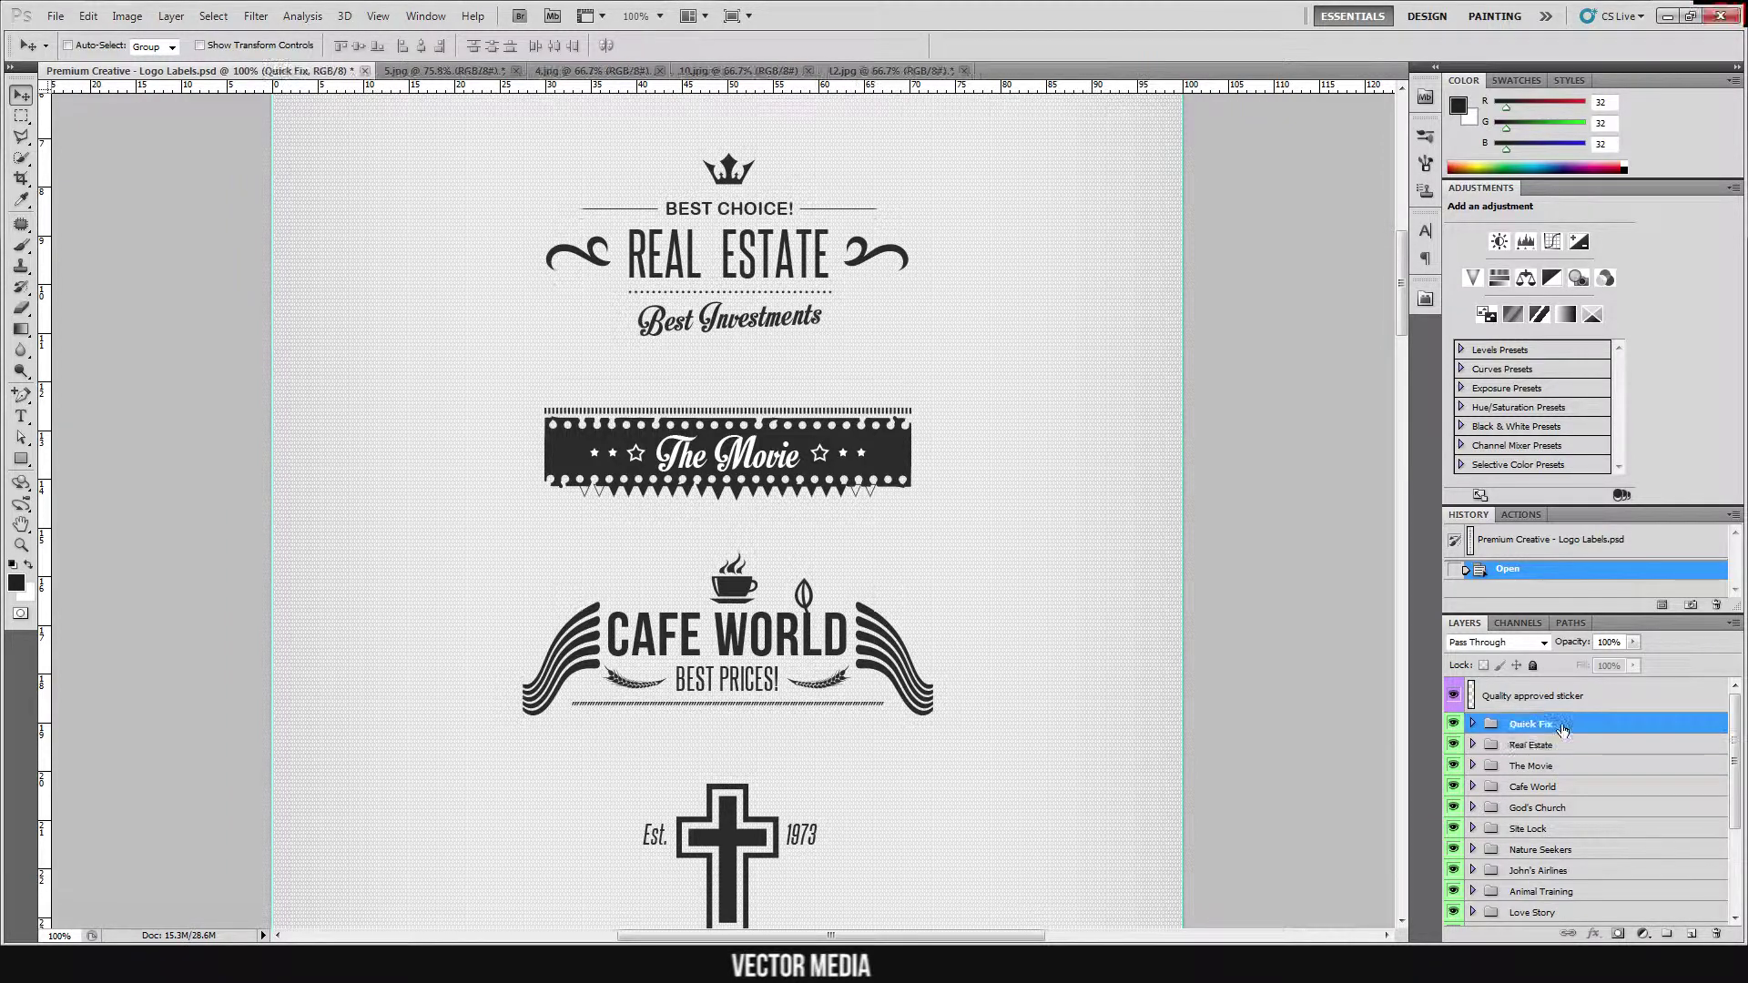
scroll(461, 156, down, 2)
scroll(733, 605, down, 5)
scroll(881, 643, down, 5)
scroll(881, 642, down, 3)
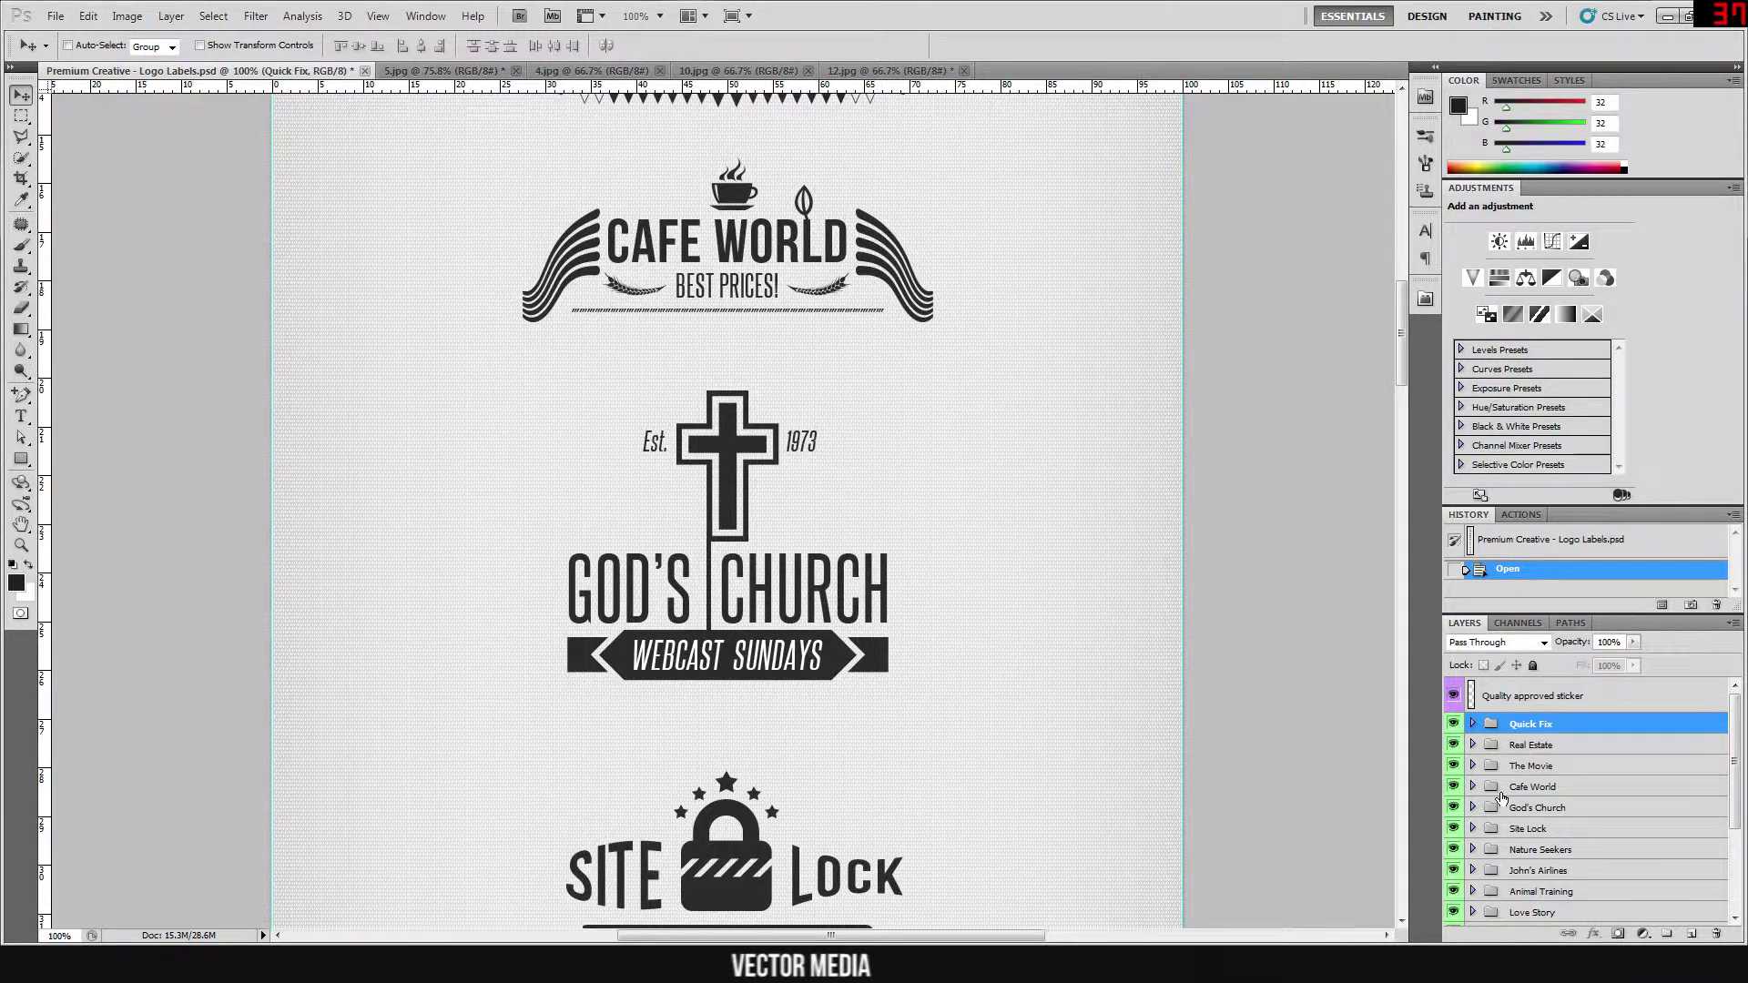
click(1534, 810)
Copy the God's Church logo onto the church photo and centre it horizontally and vertically
mouse_move(719, 441)
mouse_down()
mouse_move(408, 130)
mouse_move(681, 480)
mouse_up()
shift+click(1559, 721)
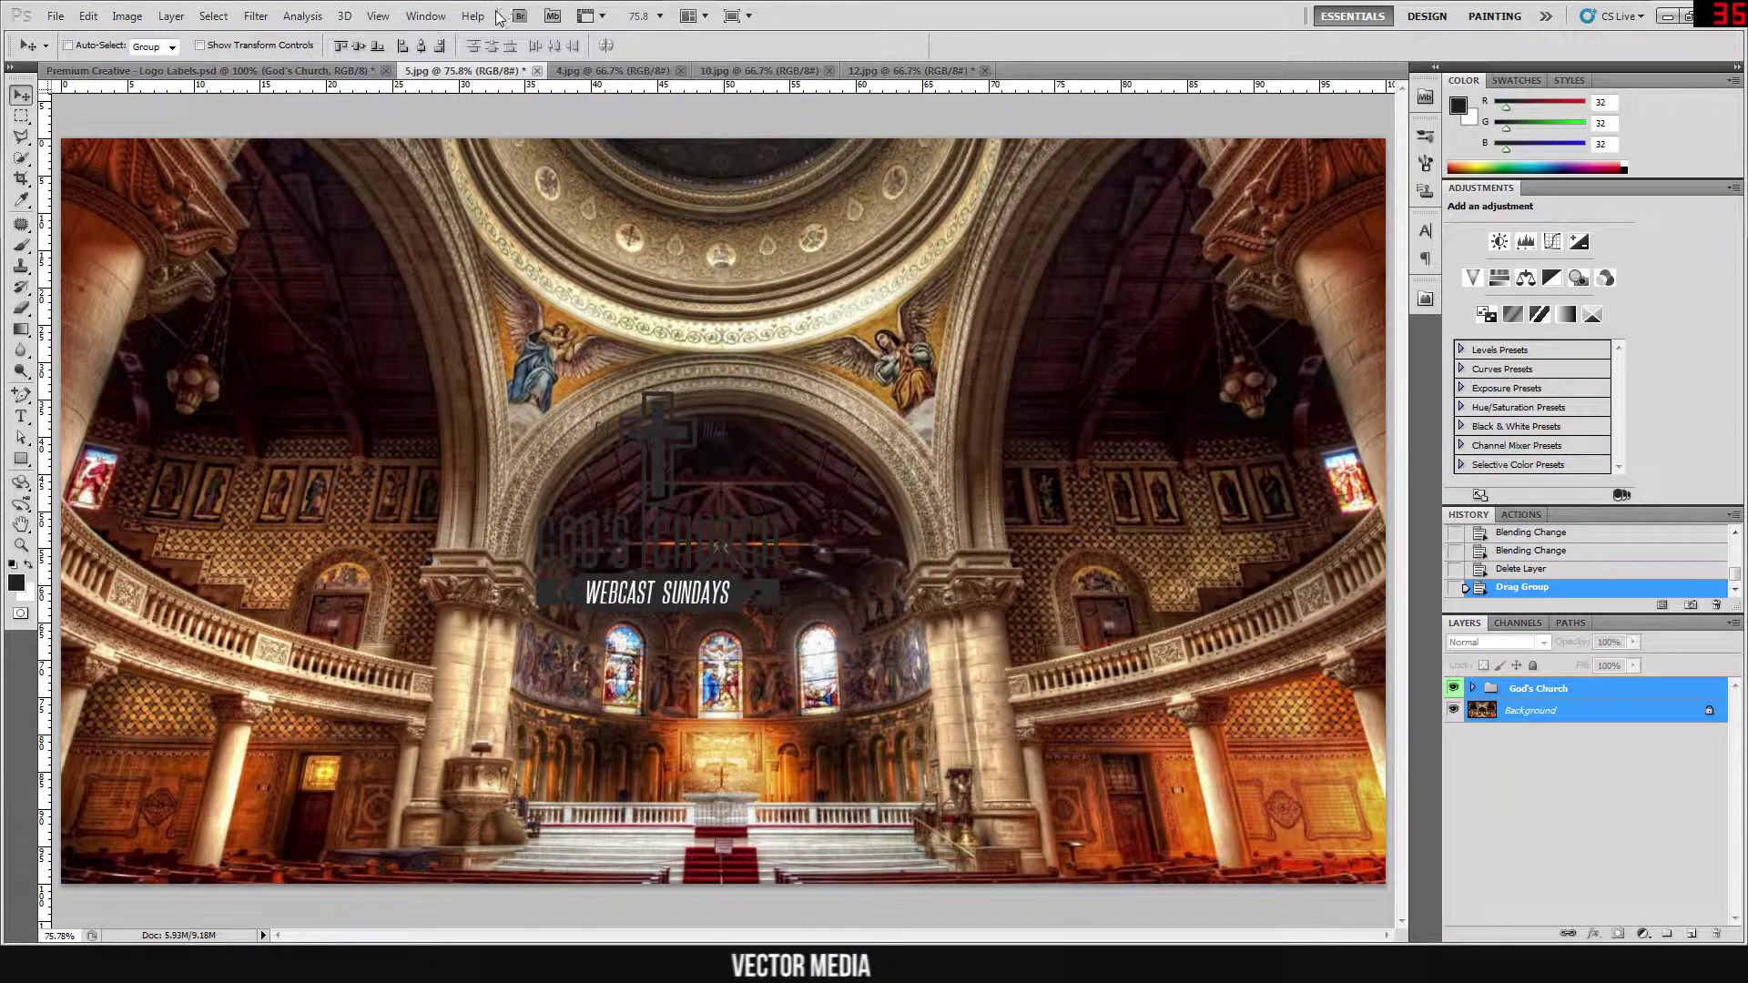
click(419, 45)
click(359, 45)
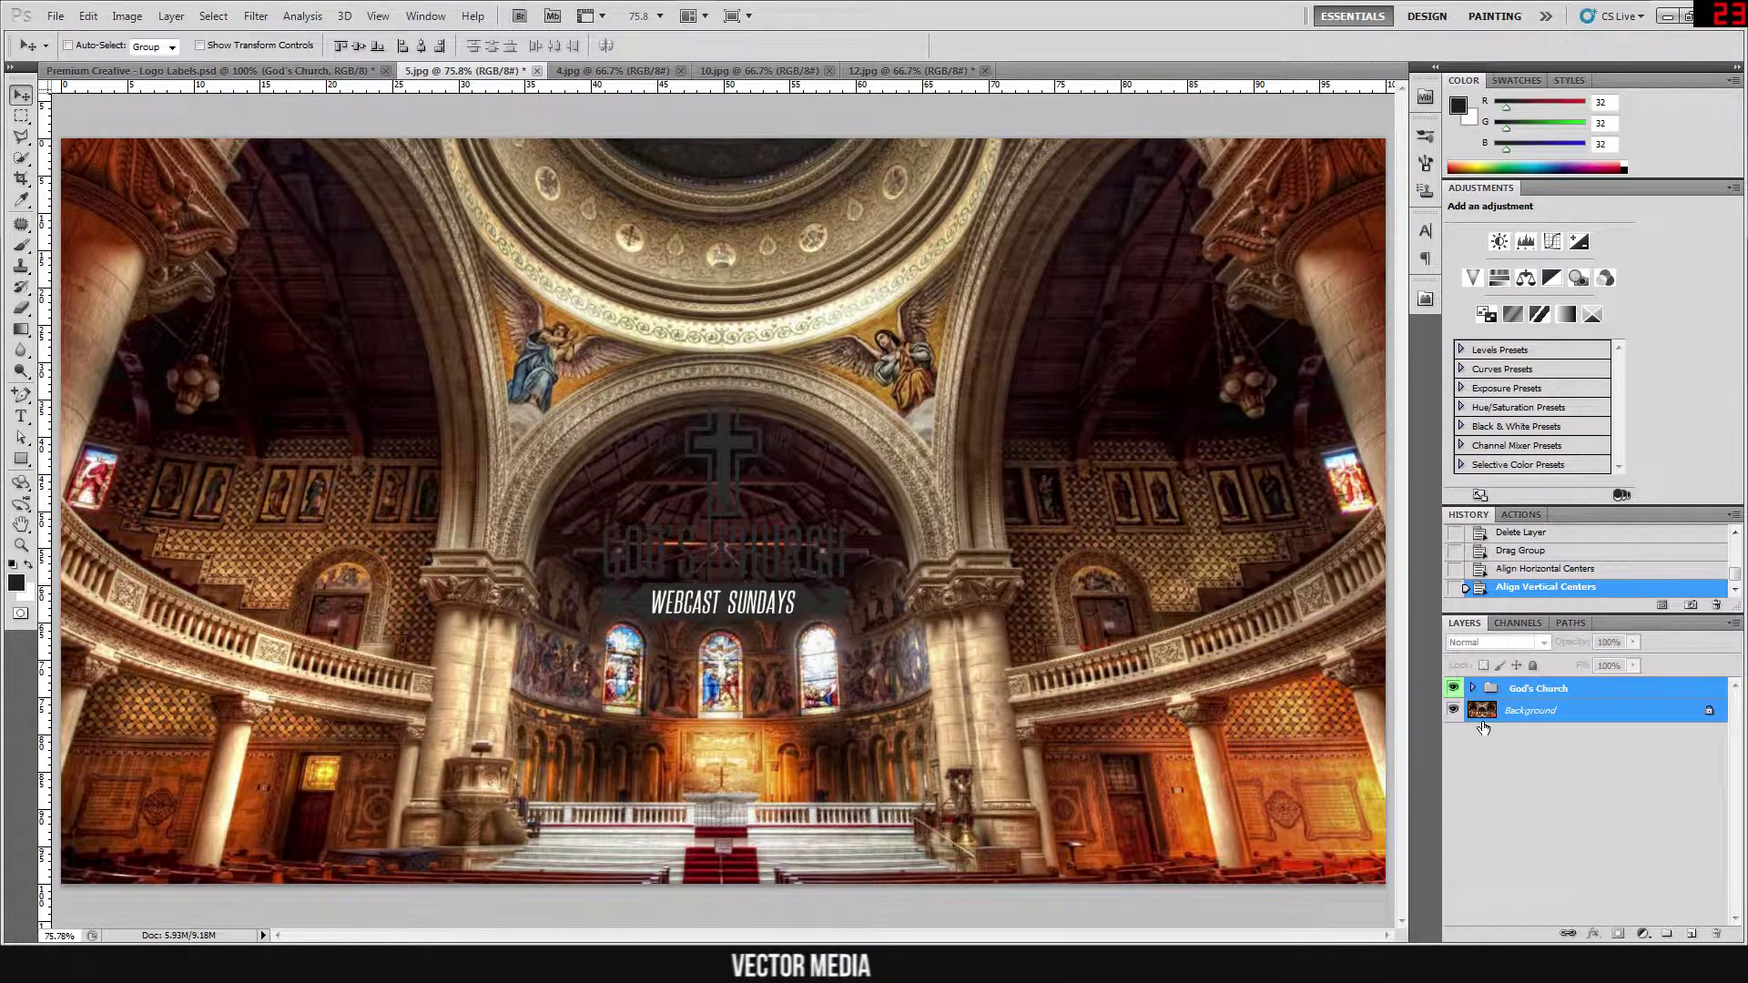
click(1514, 687)
Enlarge the God's Church logo to just over 154% with Free Transform
key(ctrl+t)
drag(952, 623, 1069, 700)
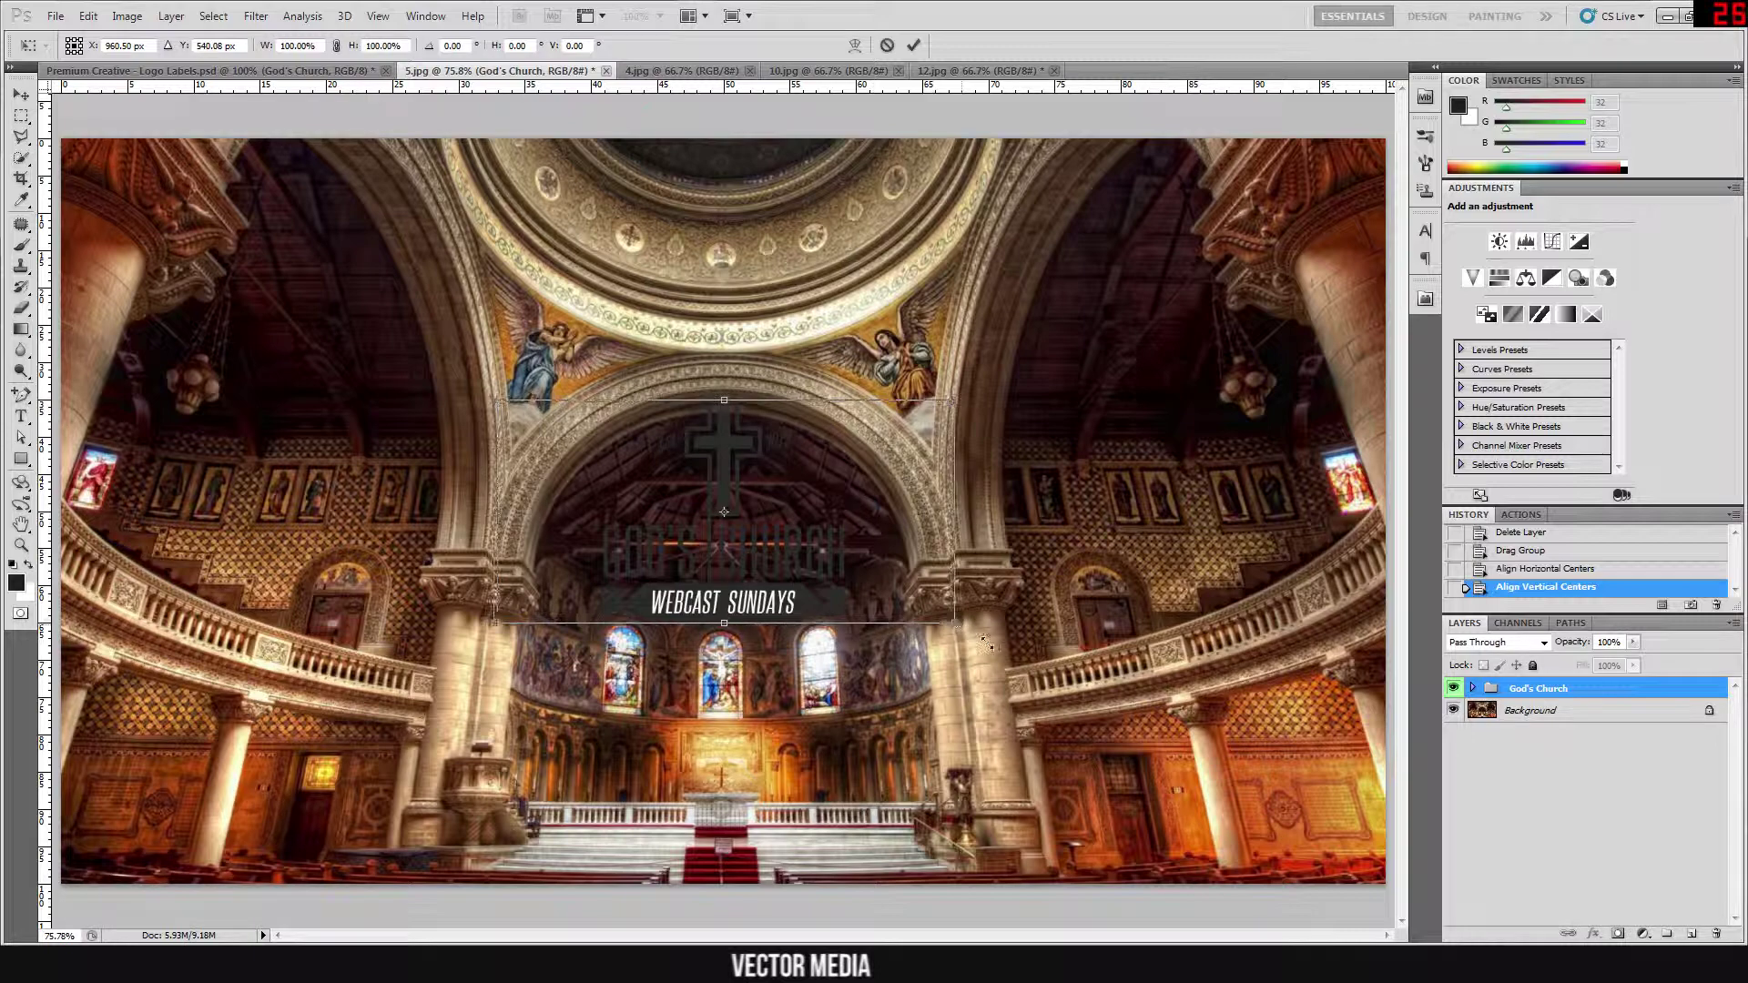
drag(1069, 700, 1086, 709)
key(Return)
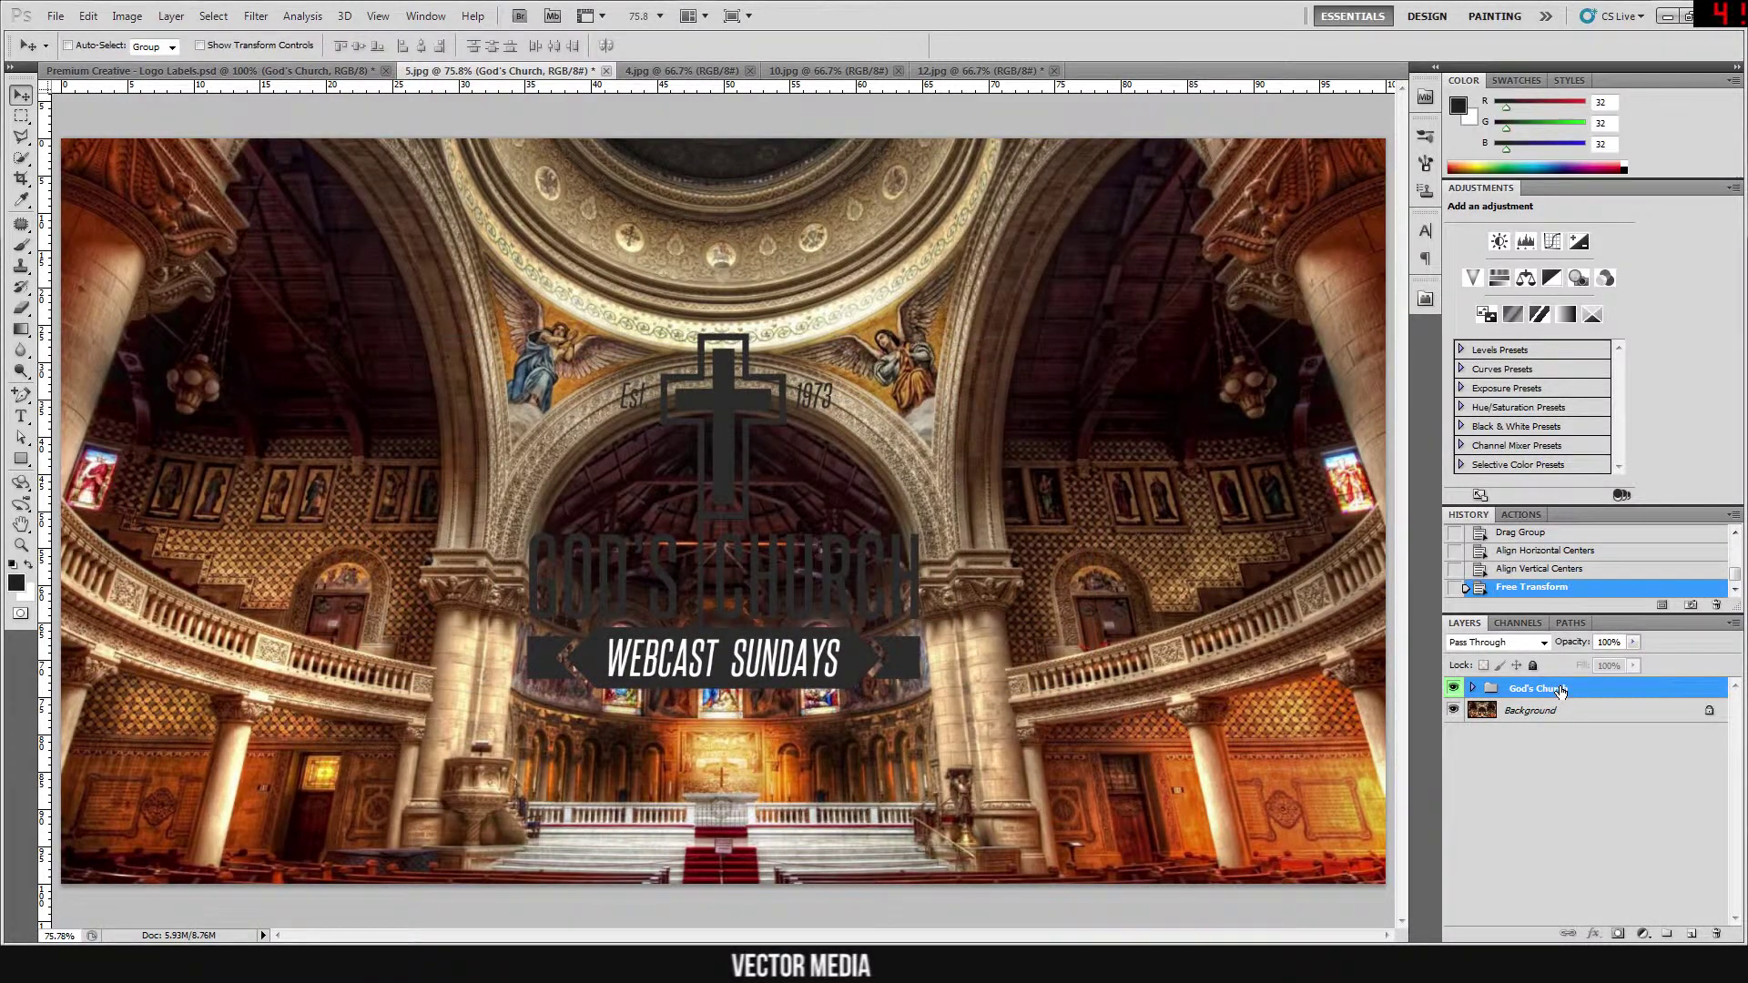
Convert the God's Church group to a smart object and add an Invert adjustment layer
right_click(1560, 690)
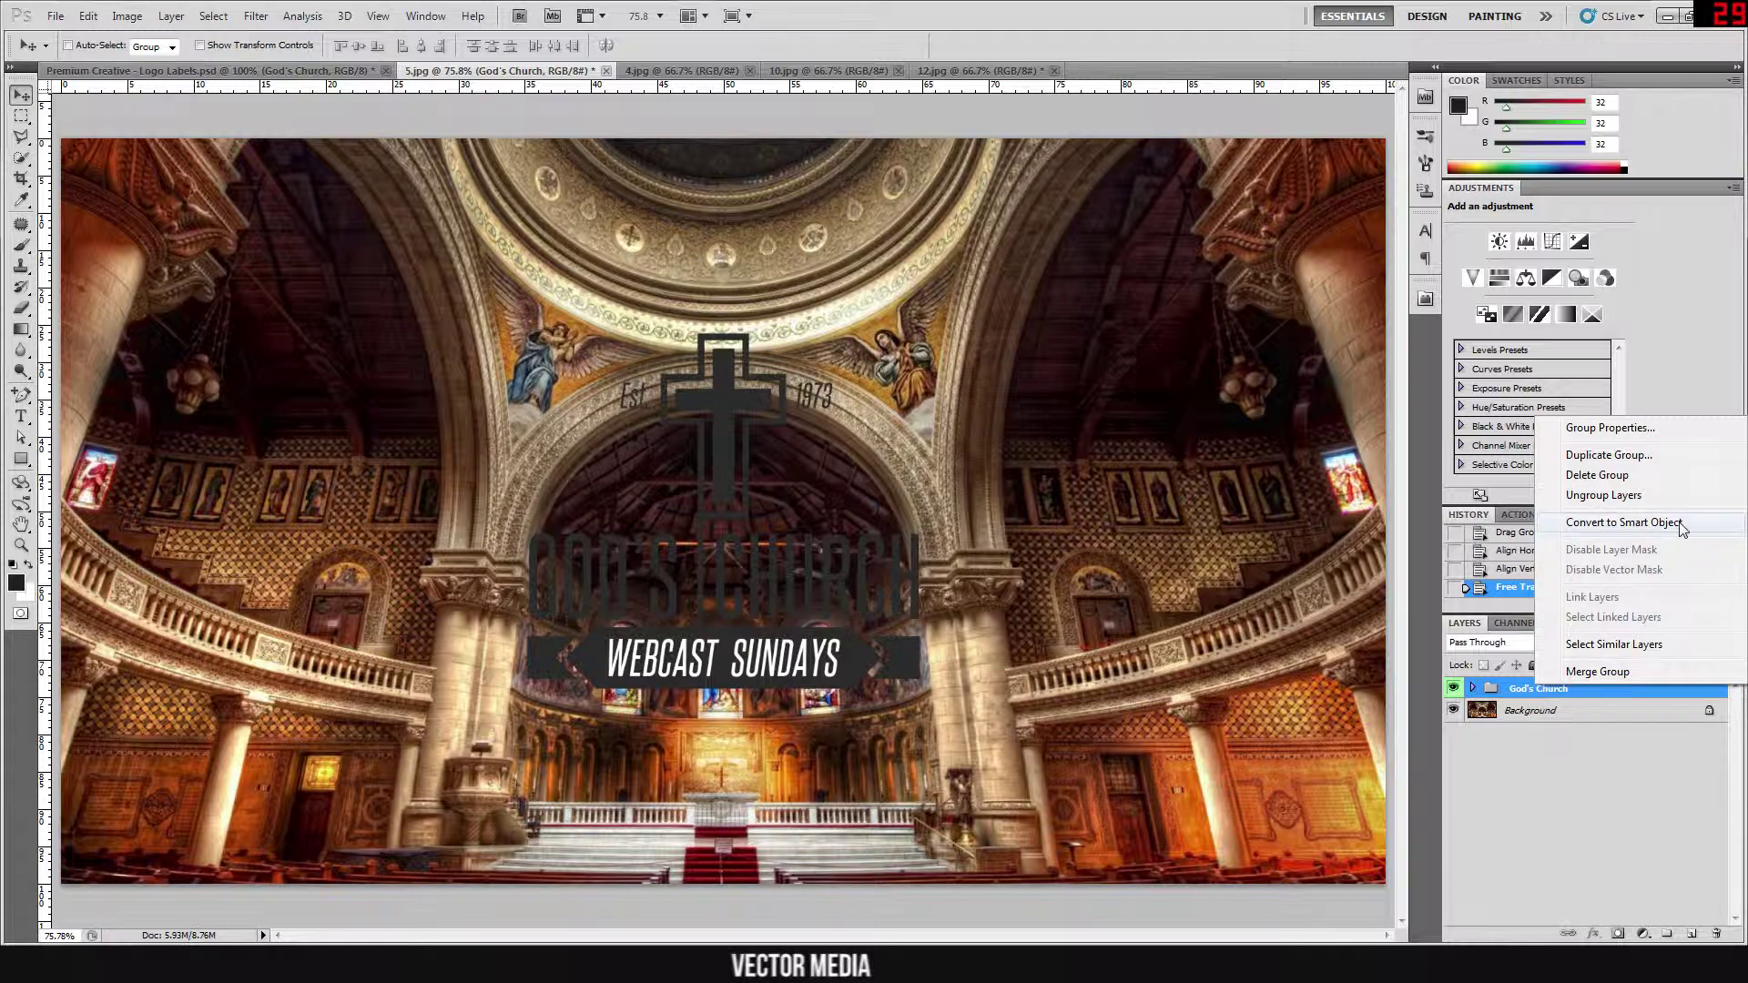
click(1624, 522)
click(1643, 934)
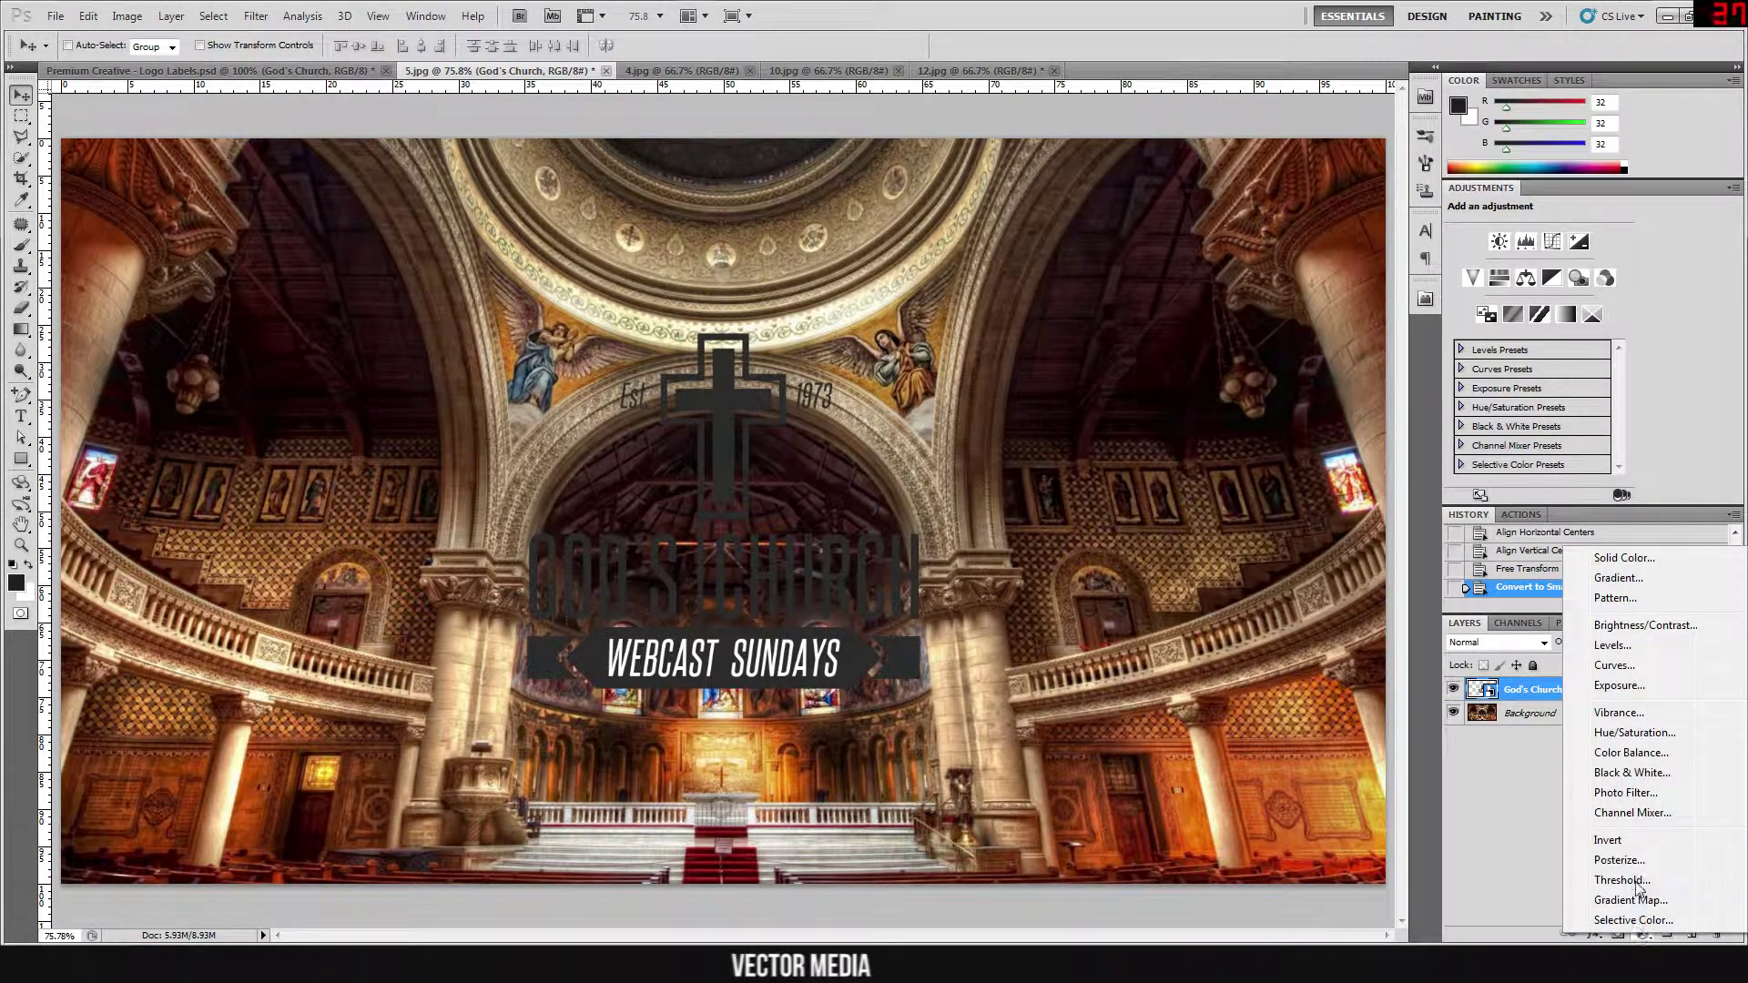
click(1635, 840)
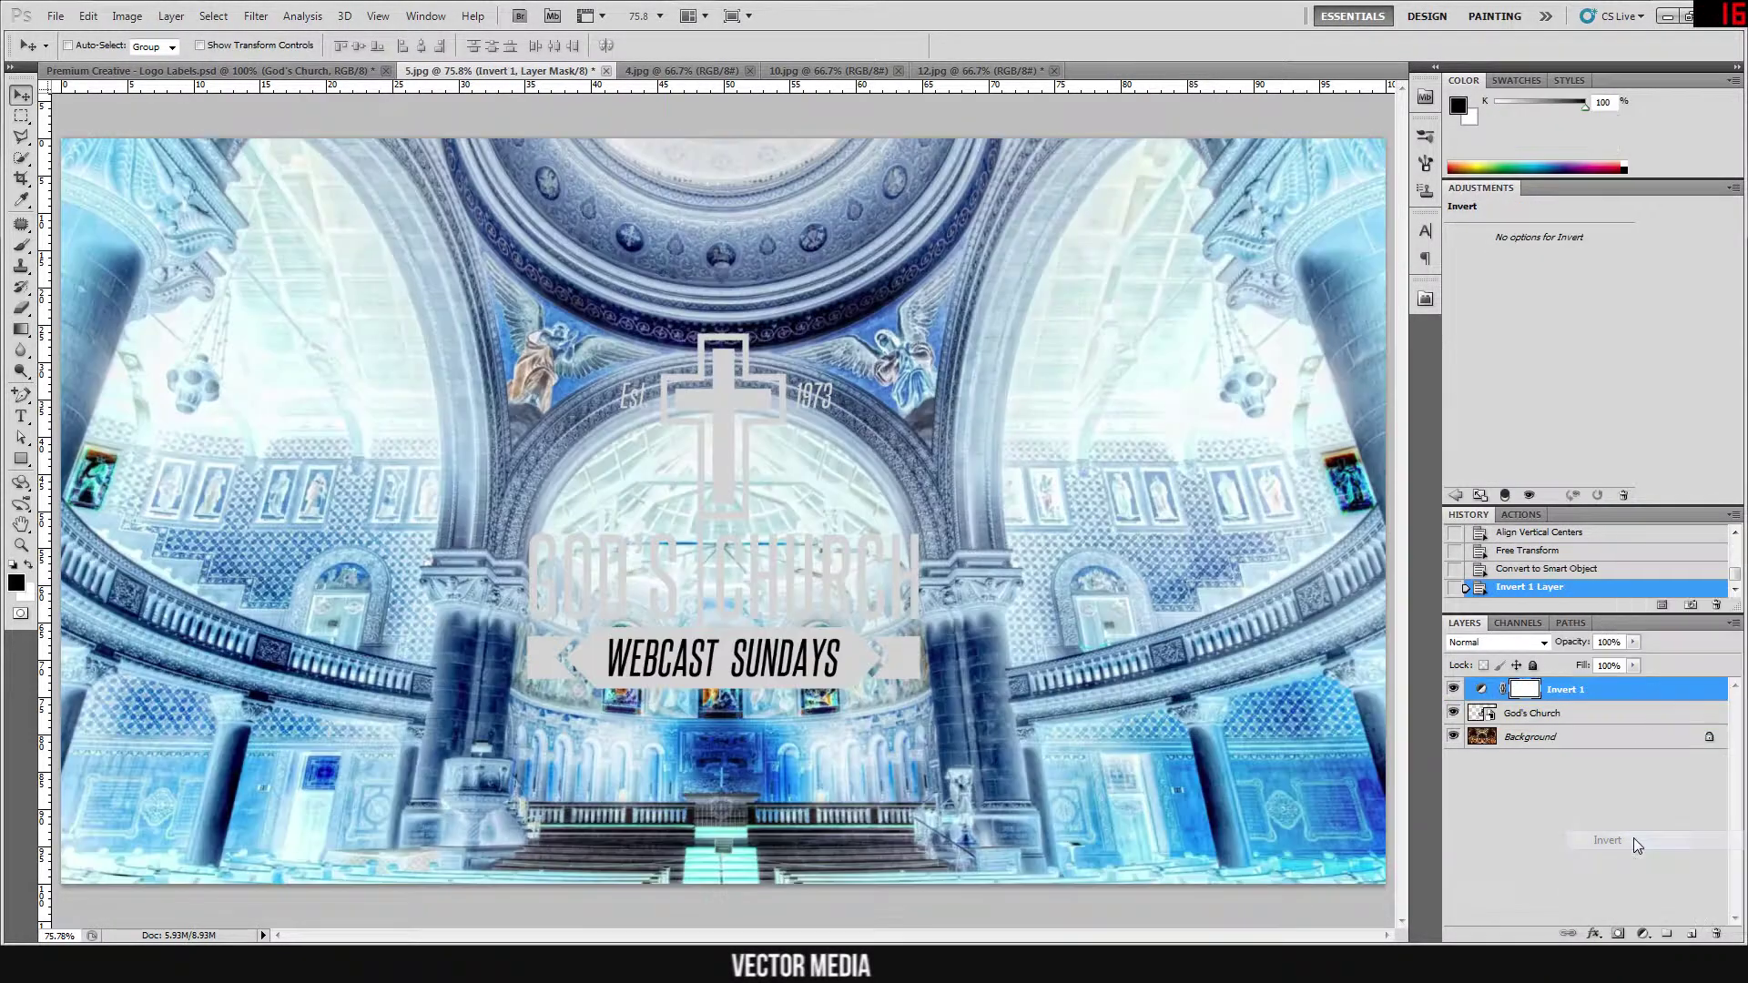
Clip the Invert layer to the logo and set the logo's blend mode to Linear Dodge (Add)
right_click(1605, 694)
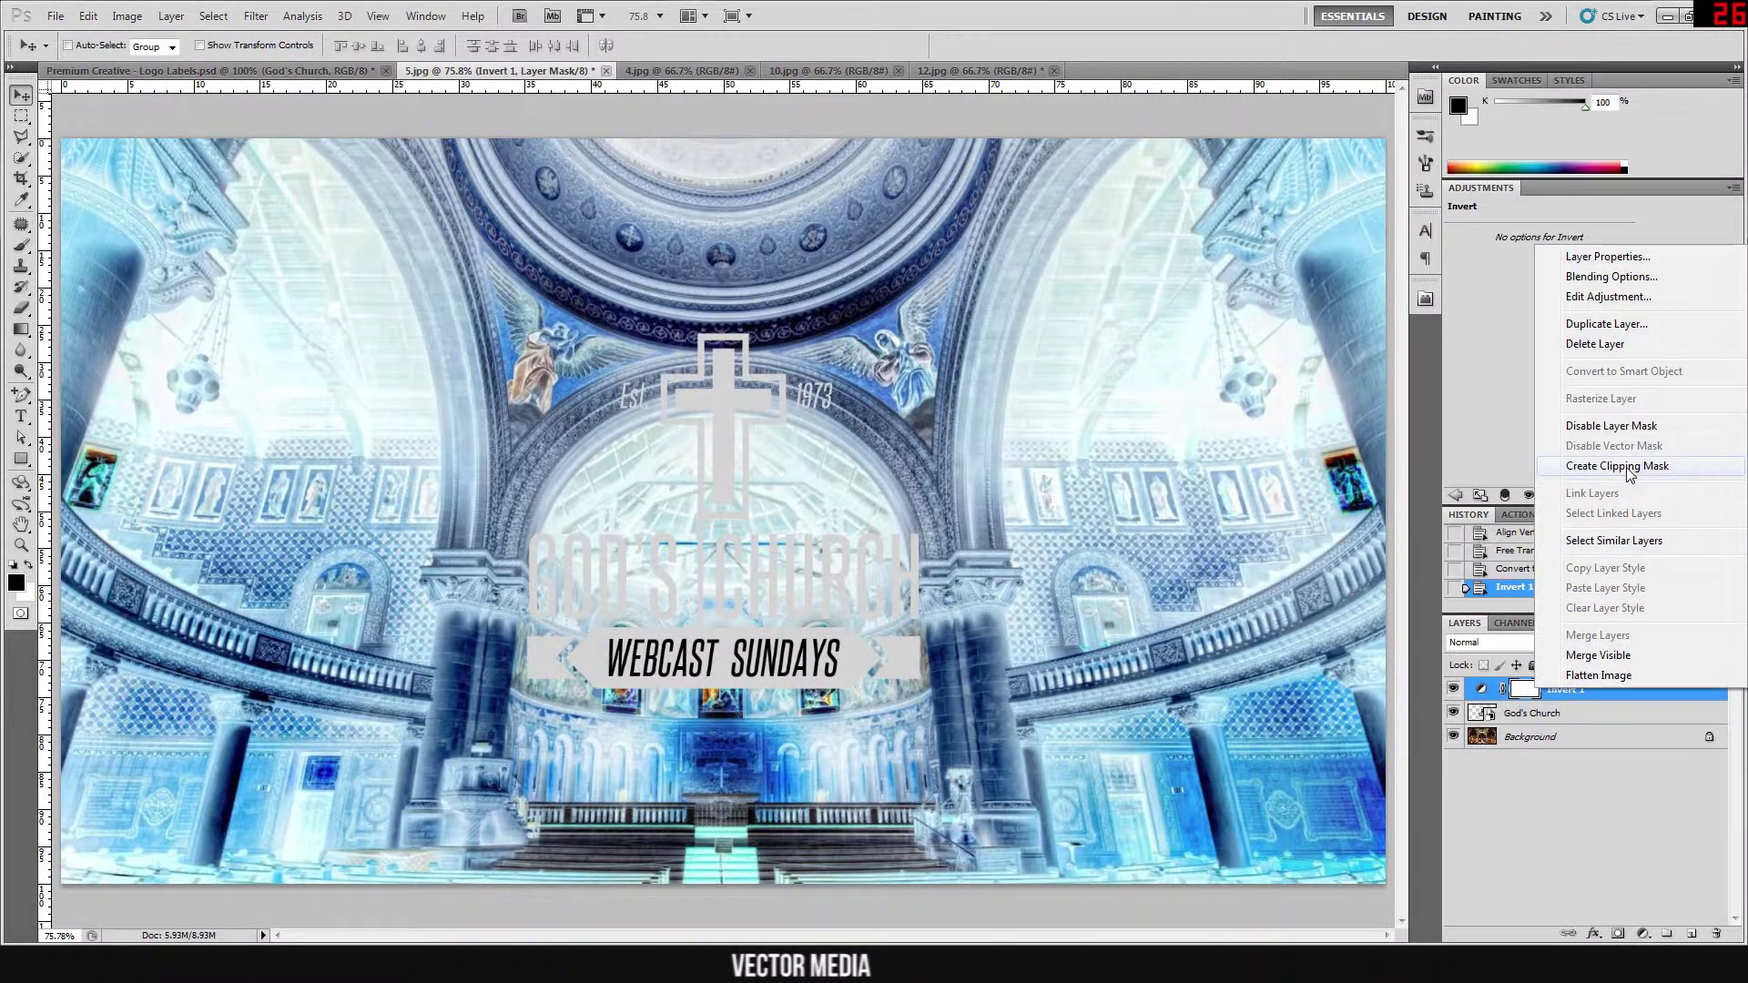
click(1630, 475)
click(1548, 717)
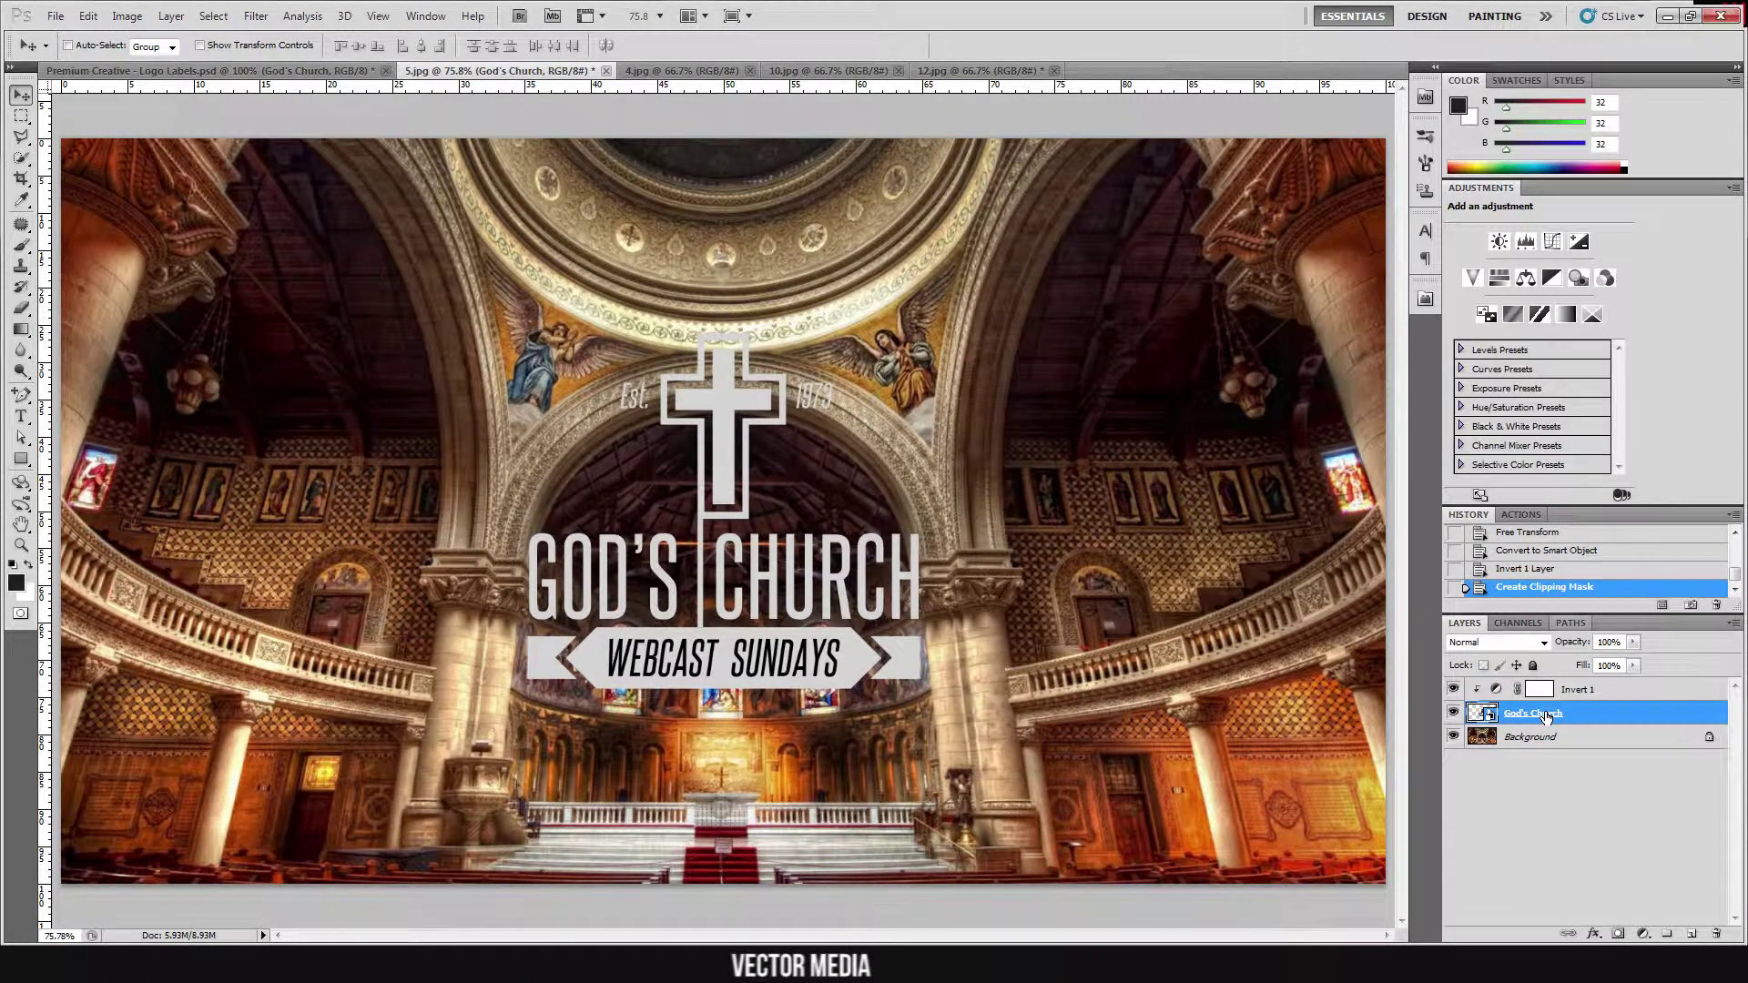
click(1542, 643)
click(1532, 350)
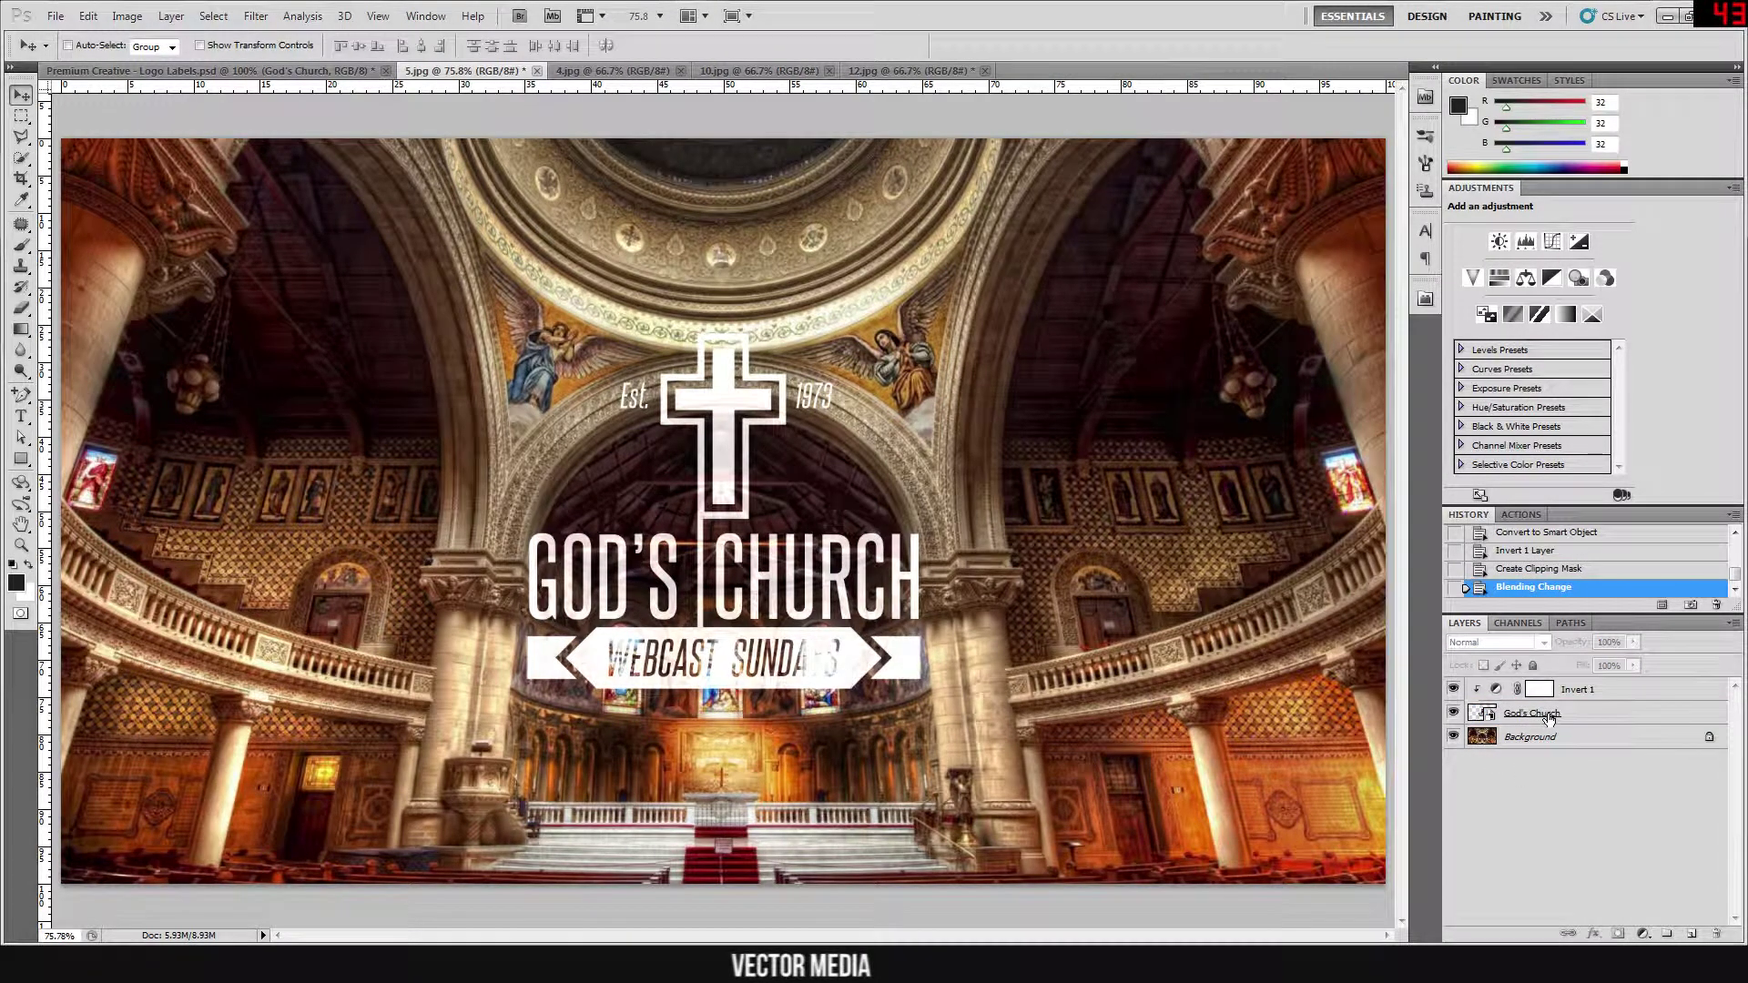
Nudge the God's Church logo slightly upward, then select the Background layer
key(alt+v)
key(Escape)
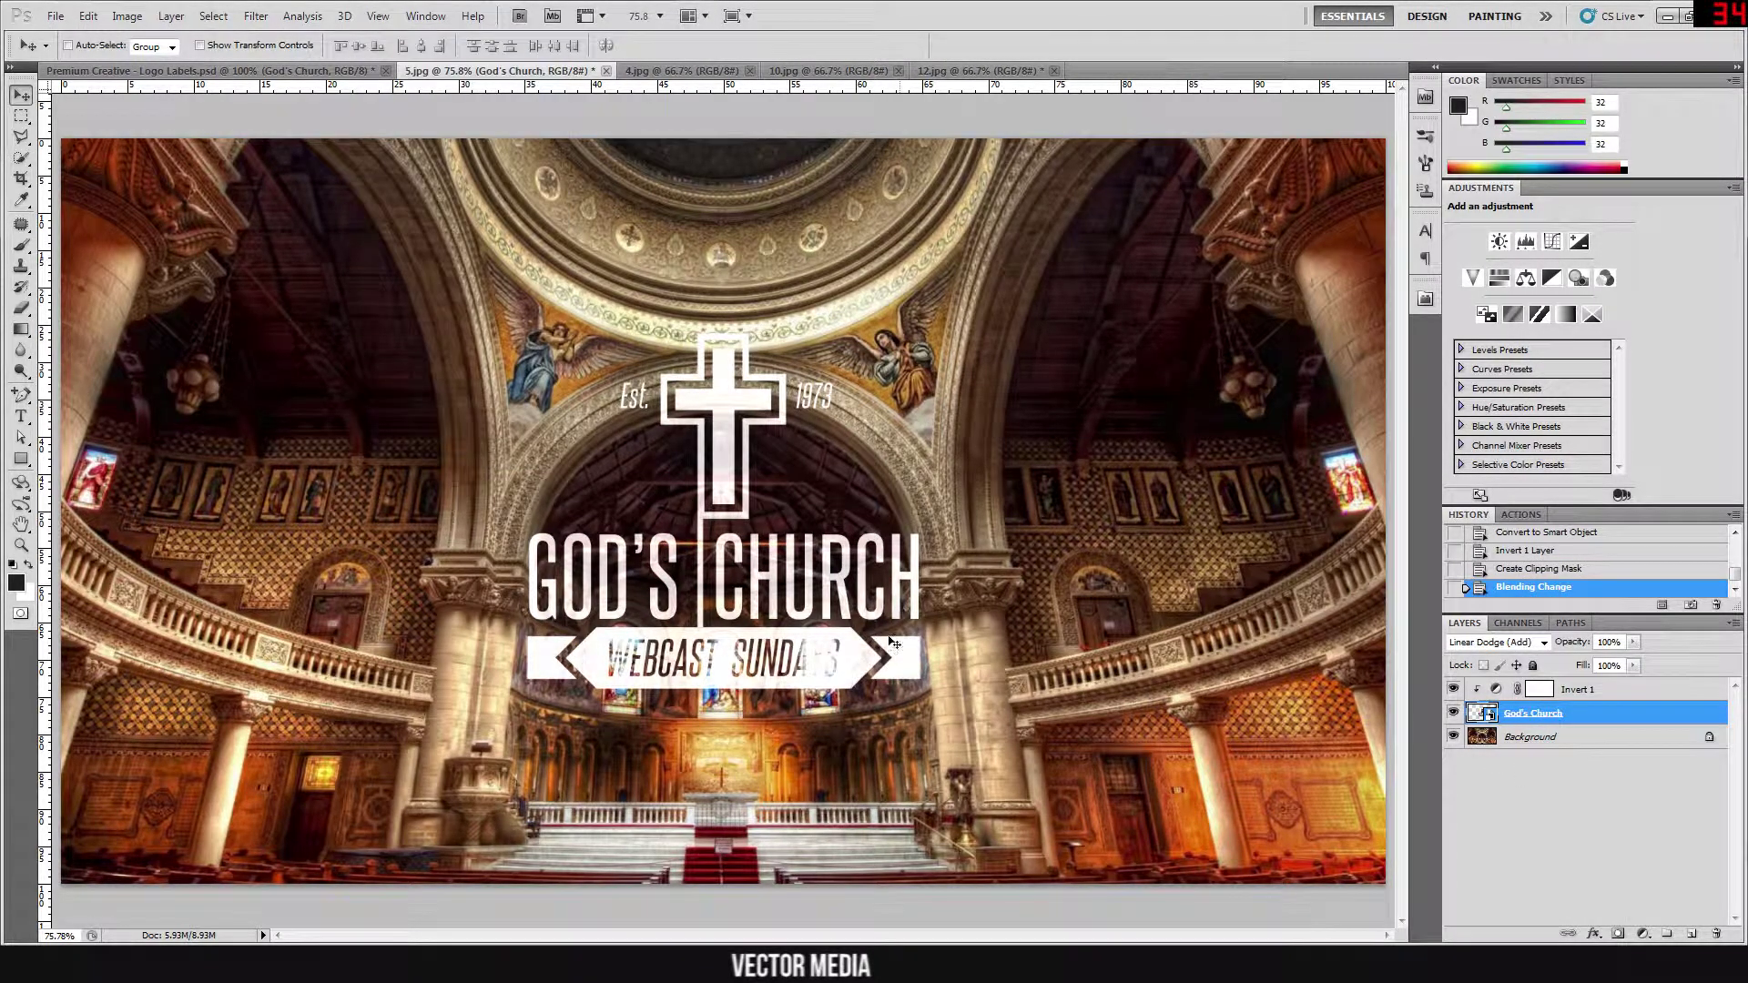
drag(860, 684, 851, 635)
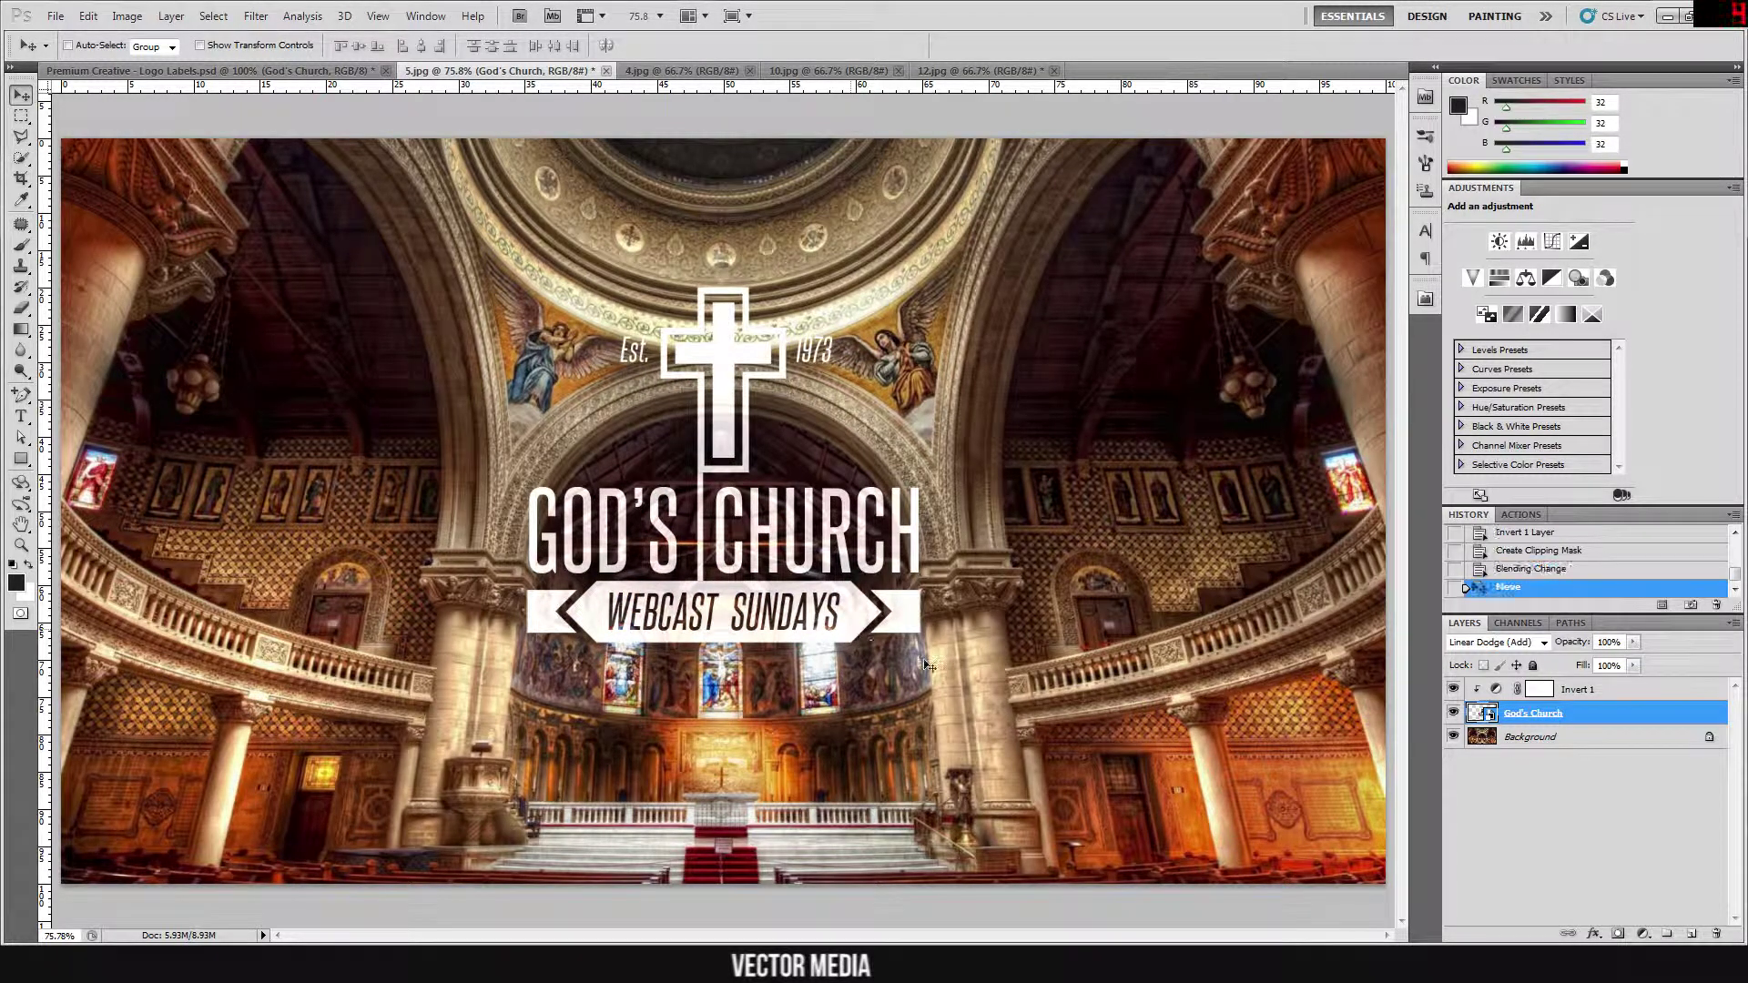
click(1595, 794)
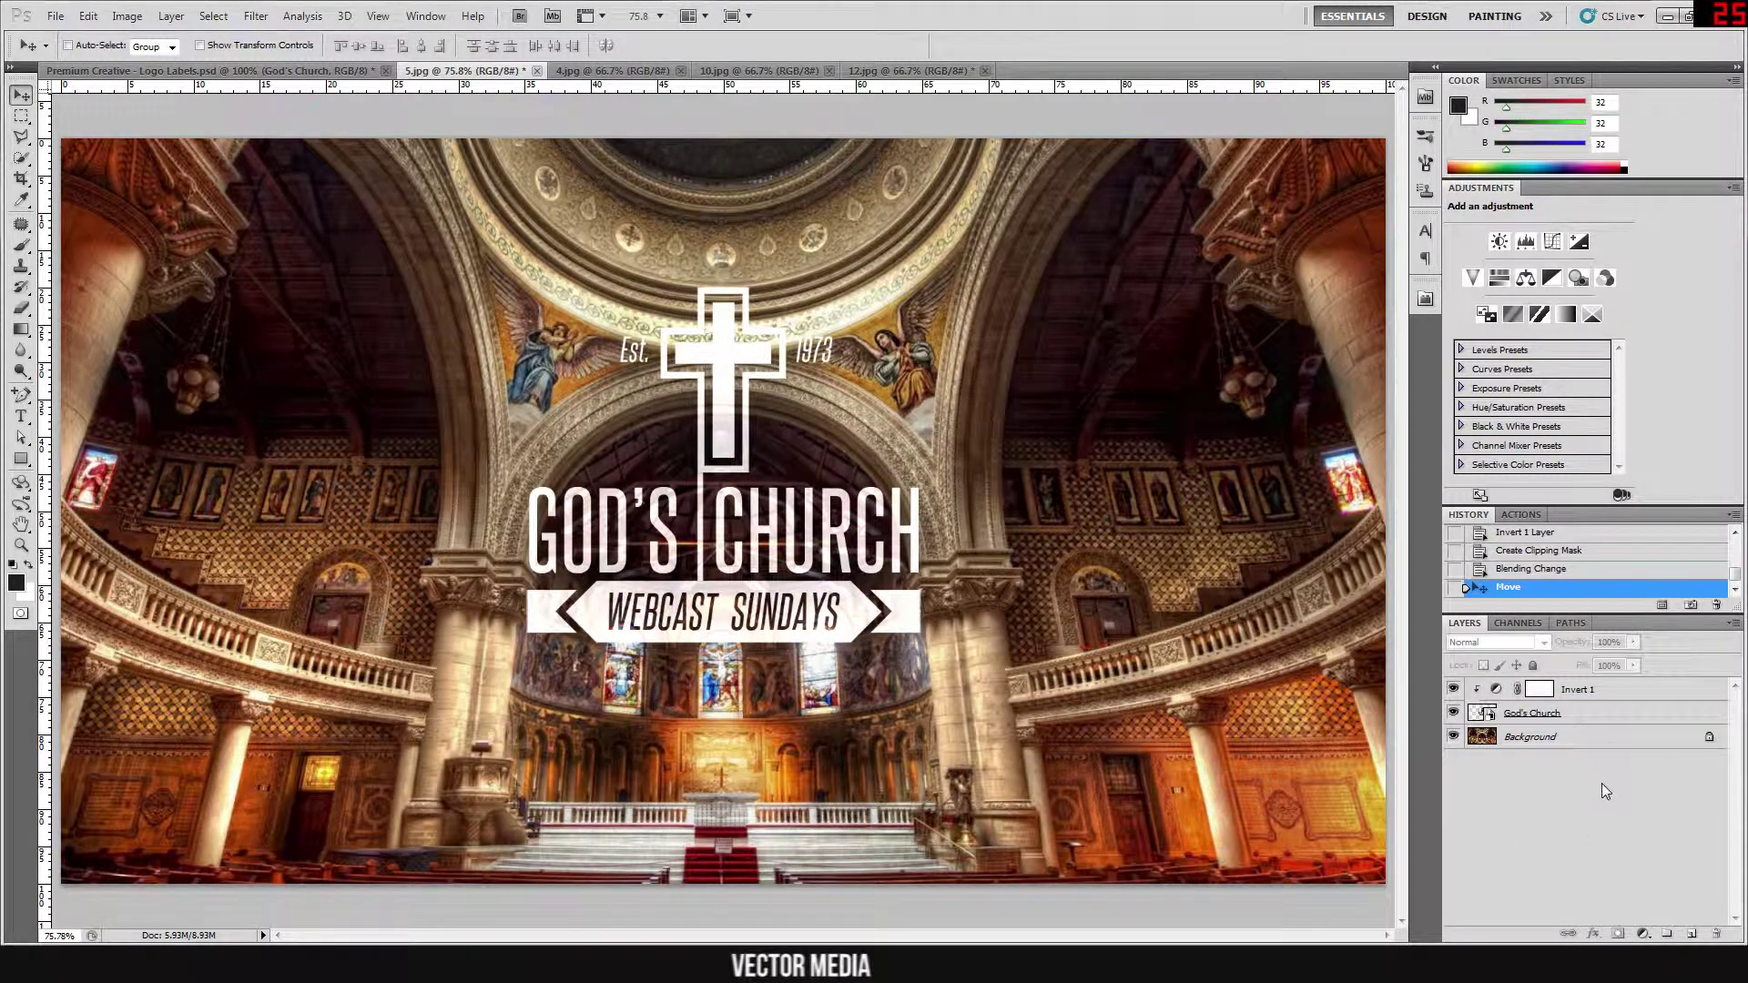
click(1602, 740)
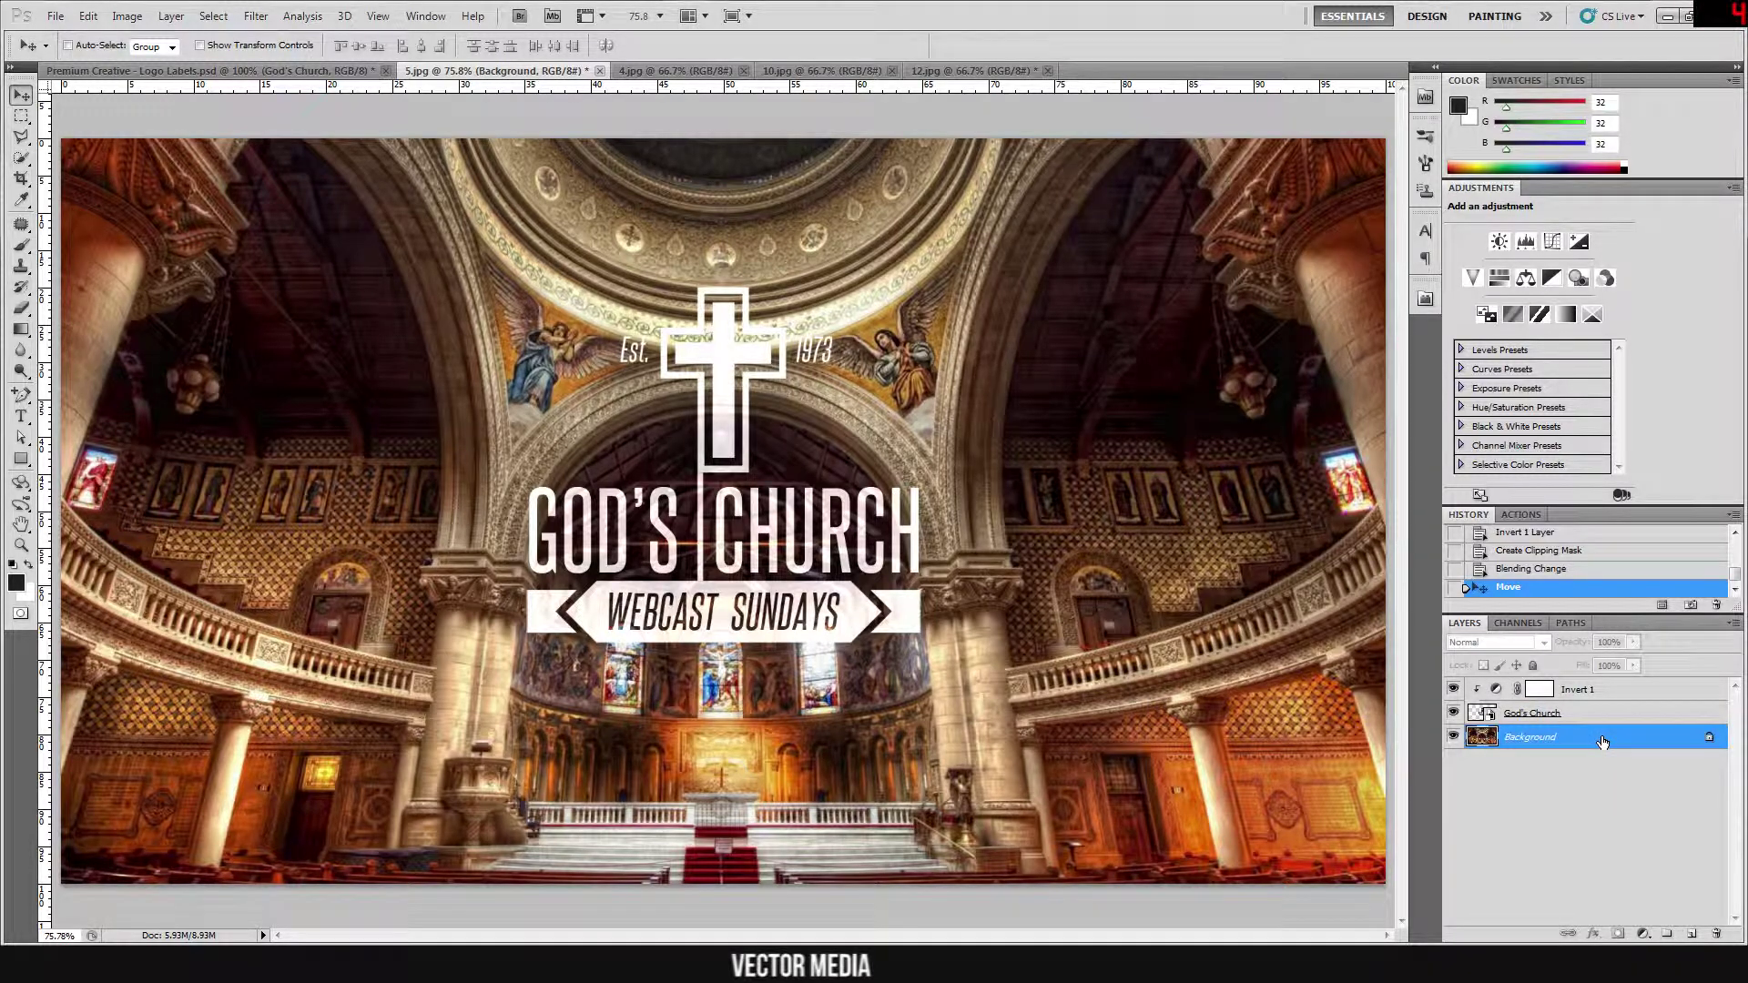
Drag the Cafe World logo group from the Logo Labels file onto the Paris street photo
click(307, 71)
click(637, 70)
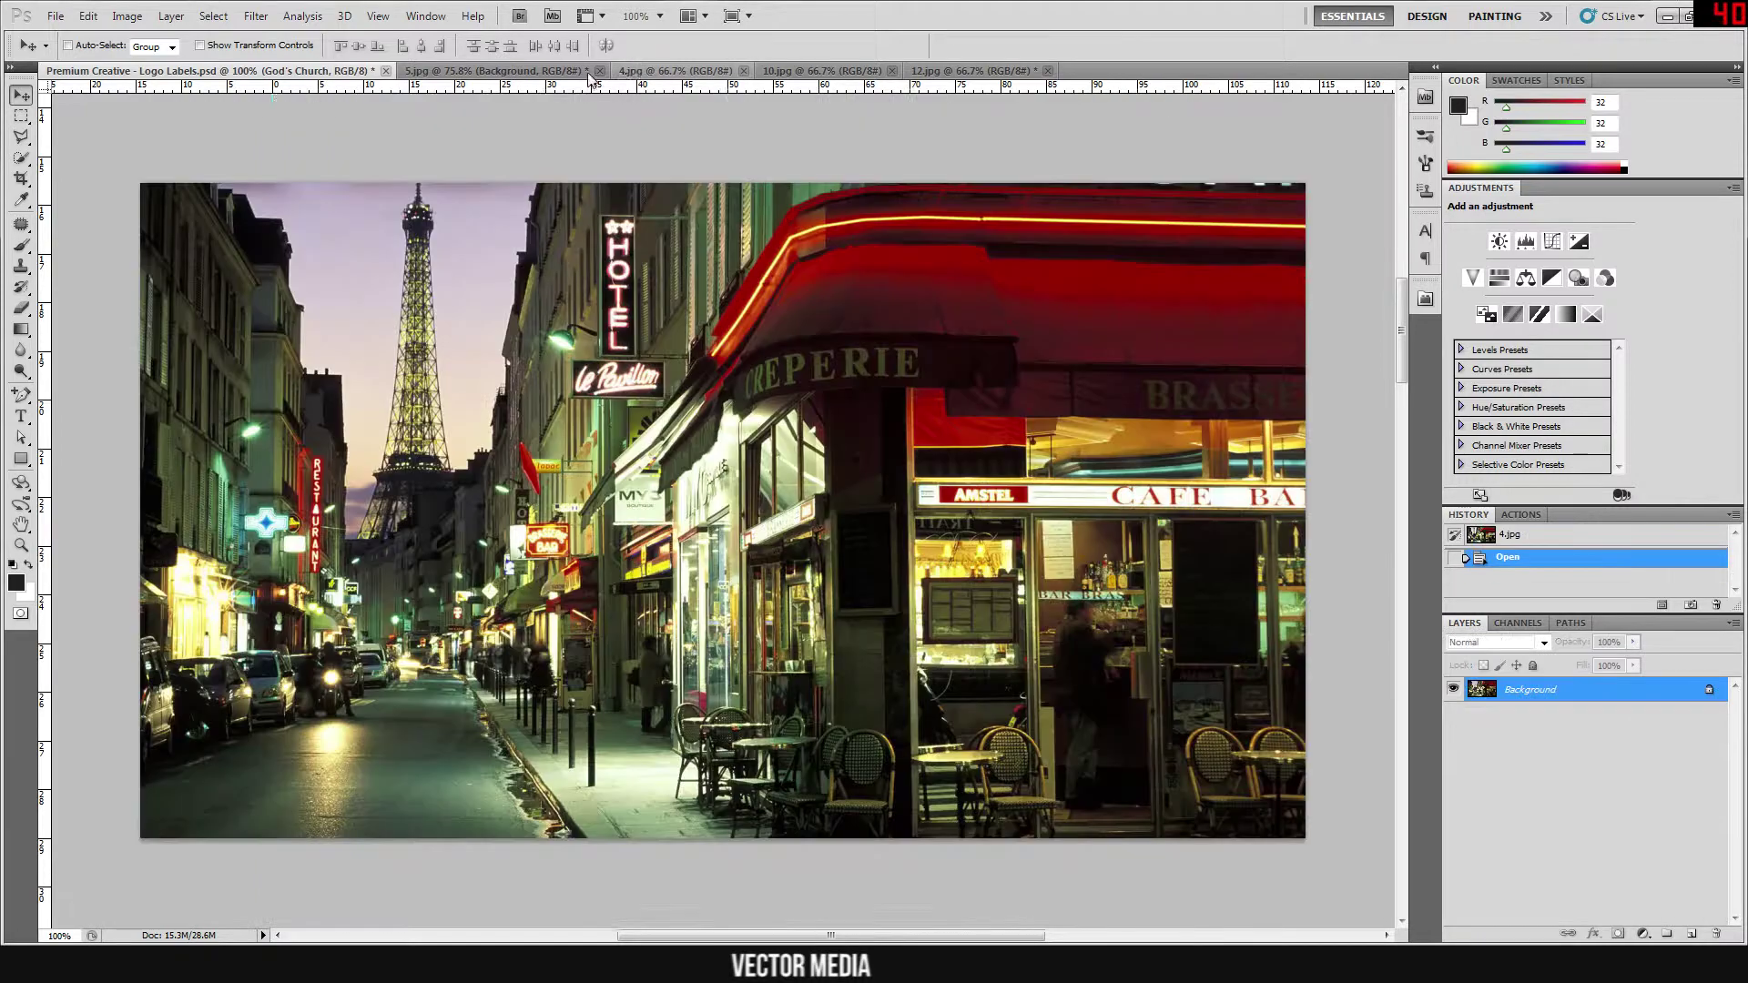
click(325, 71)
scroll(1574, 797, down, 3)
scroll(1573, 797, up, 3)
click(1552, 786)
mouse_move(685, 214)
mouse_down()
mouse_move(642, 71)
mouse_move(831, 575)
mouse_move(990, 663)
mouse_up()
Scale the Cafe World logo up to about 208%, then also select the Background layer
key(ctrl+t)
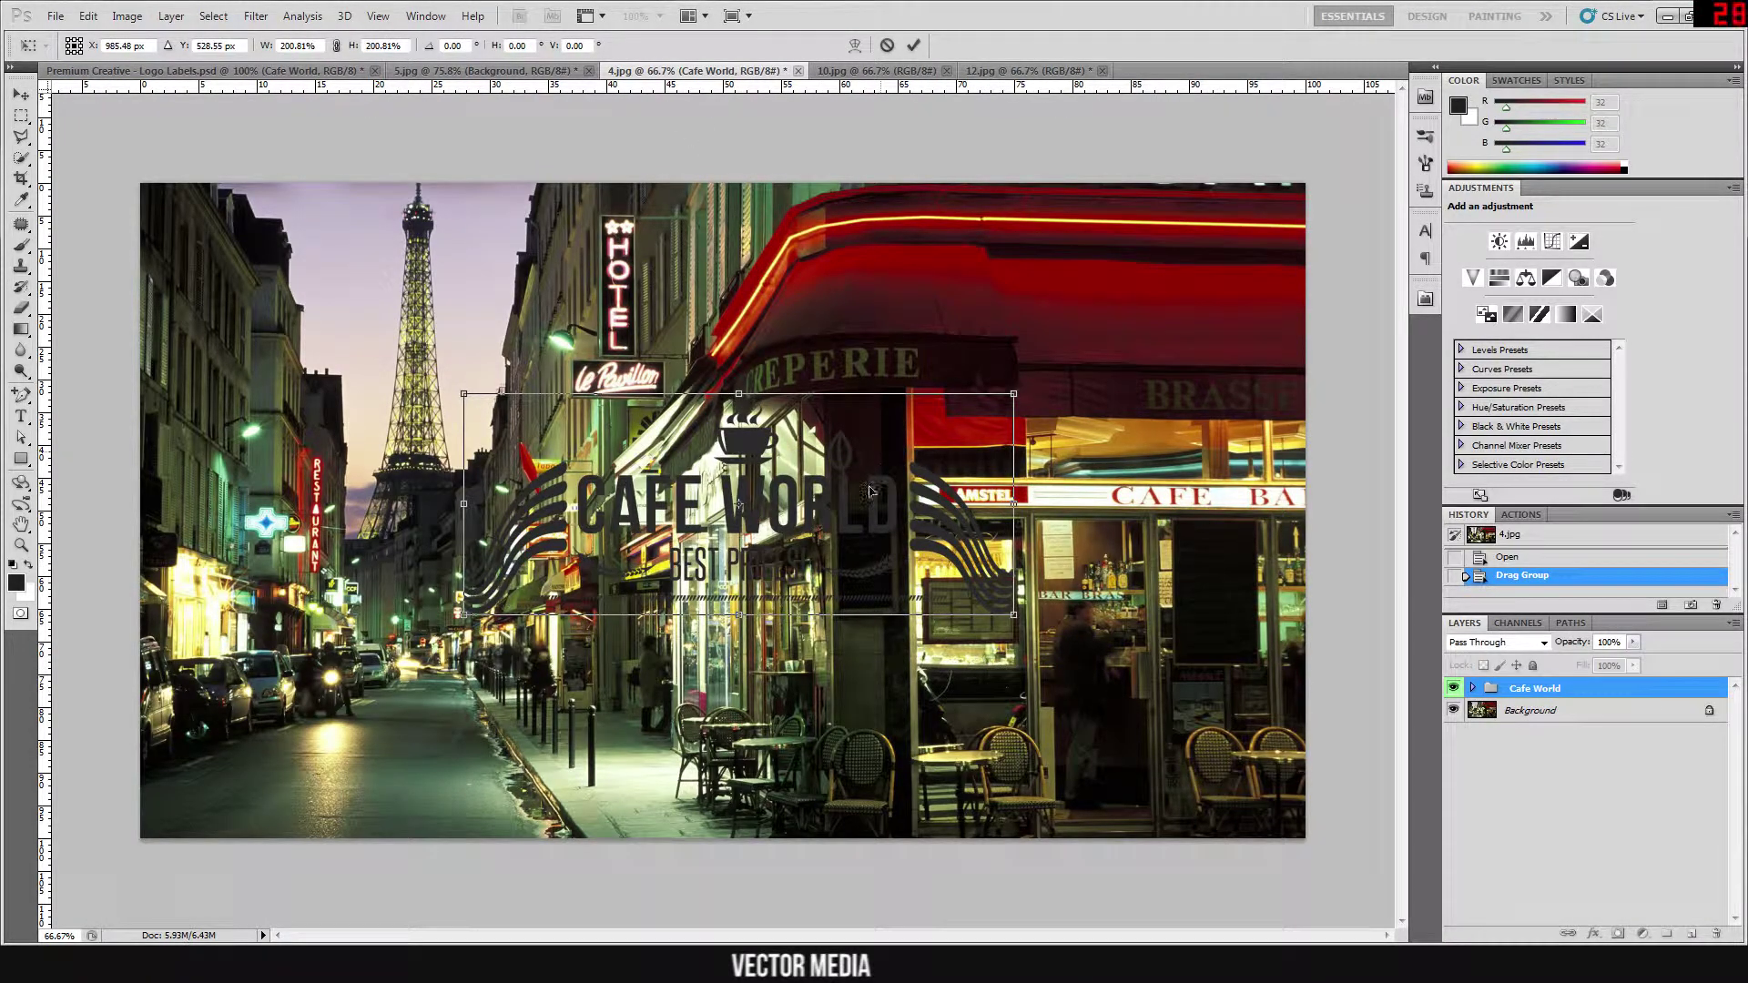
drag(801, 546, 781, 561)
key(Return)
shift+click(1520, 710)
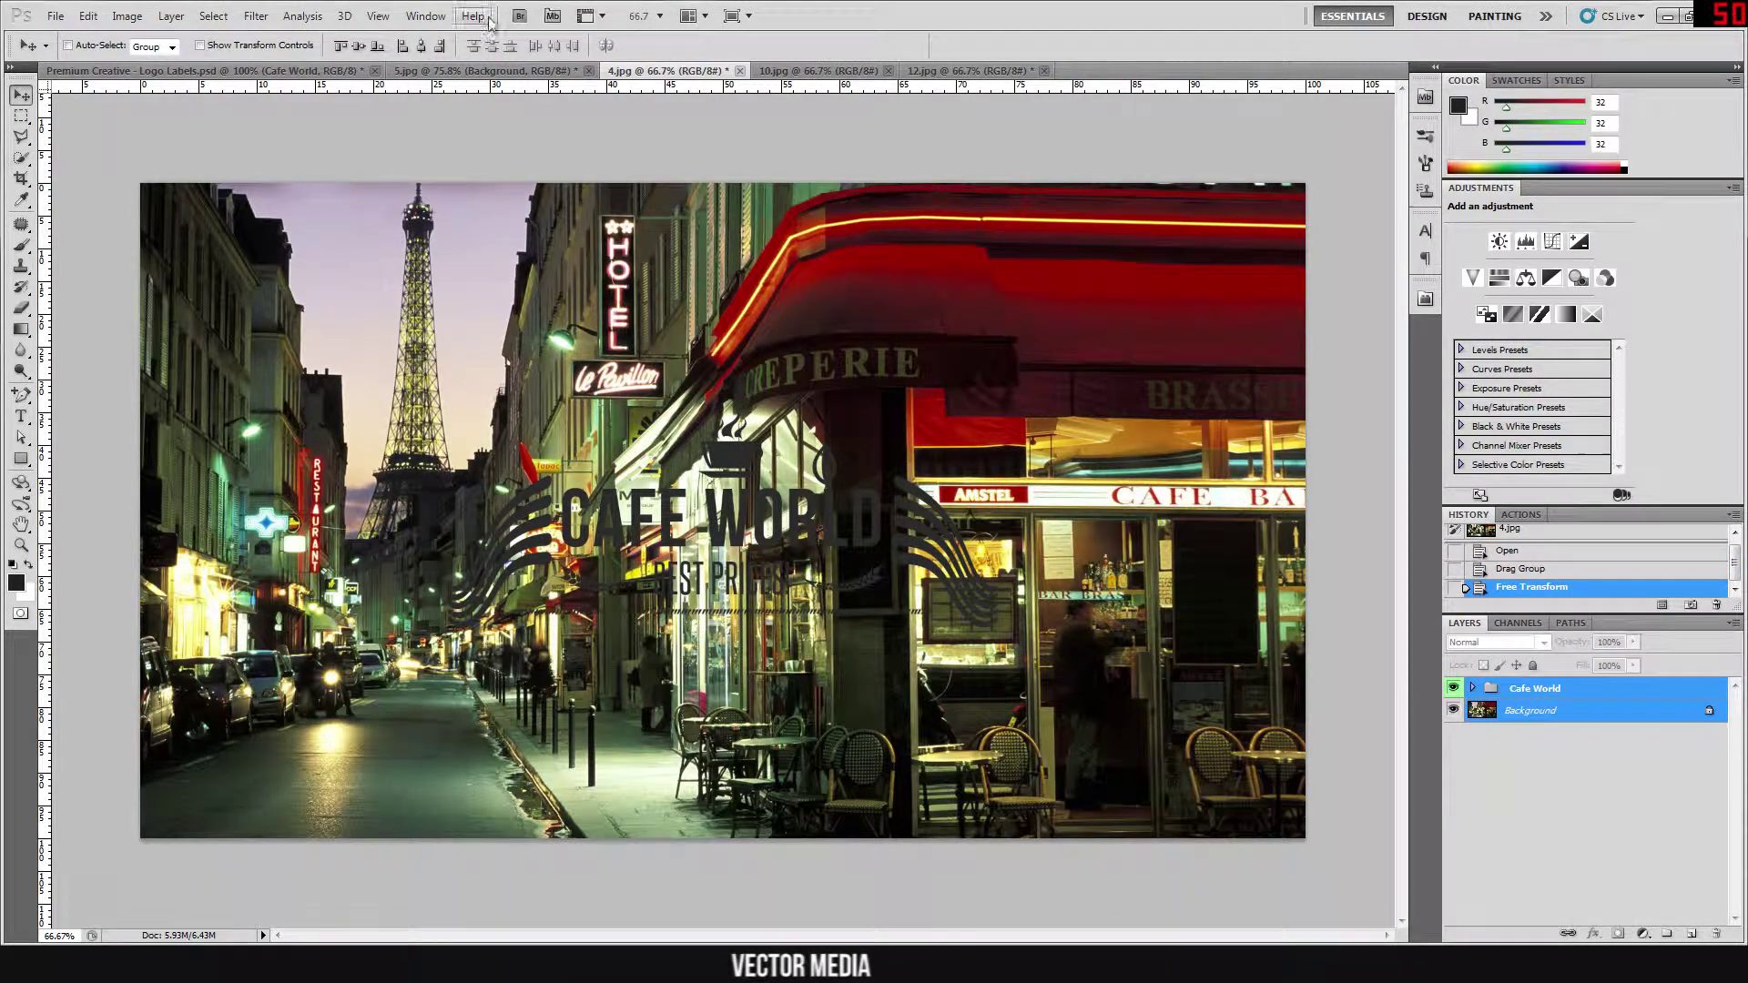
Centre the Cafe World logo on the photo and convert its group to a smart object
click(421, 45)
click(358, 45)
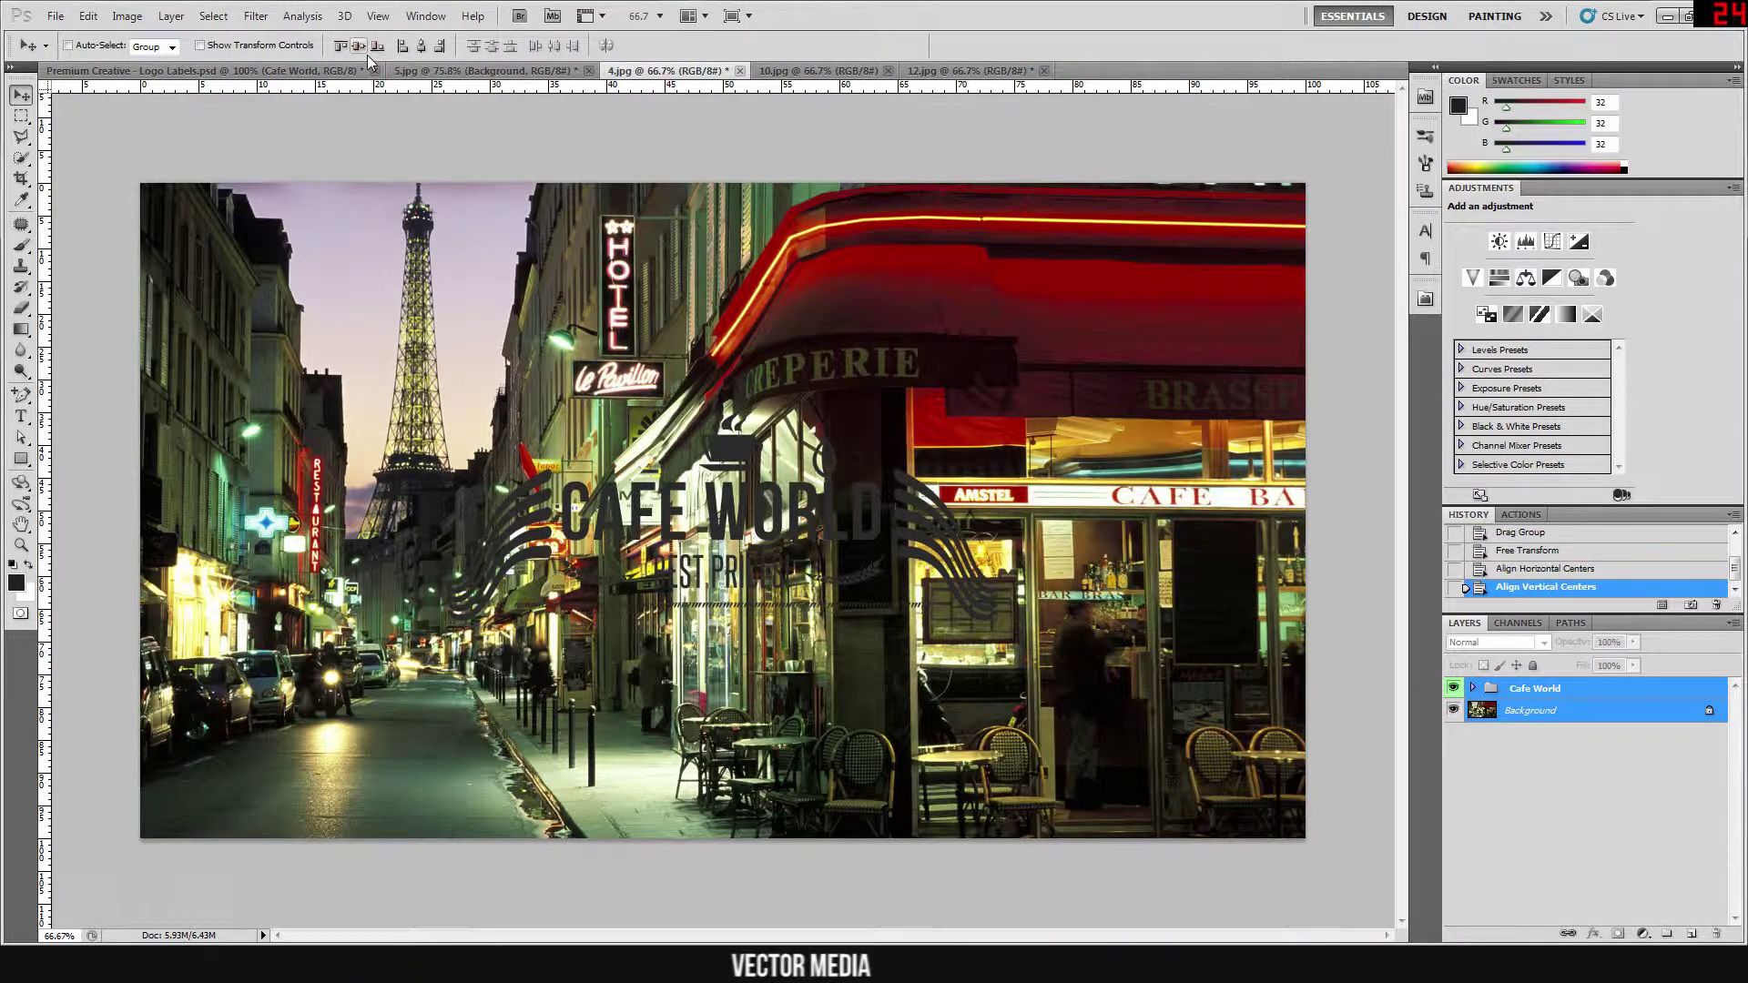
click(1518, 694)
right_click(1535, 689)
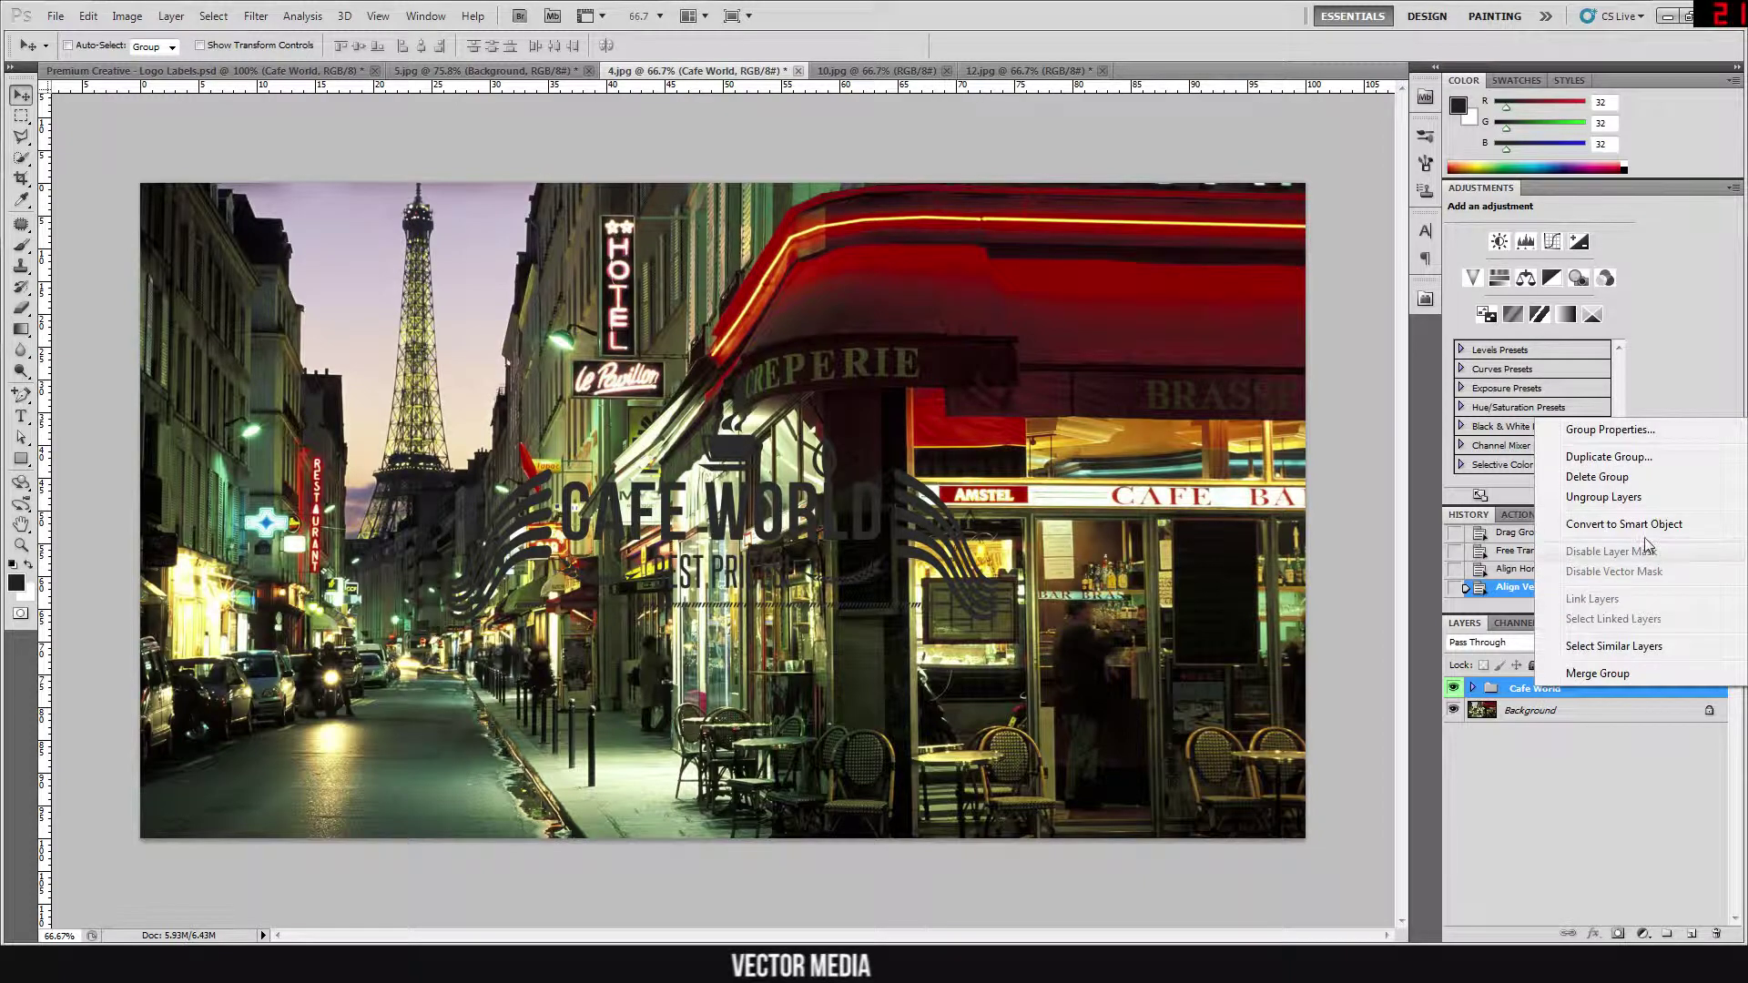
click(1648, 526)
Add an Invert layer clipped to the Cafe World logo and blend the logo Linear Dodge (Add)
click(1644, 935)
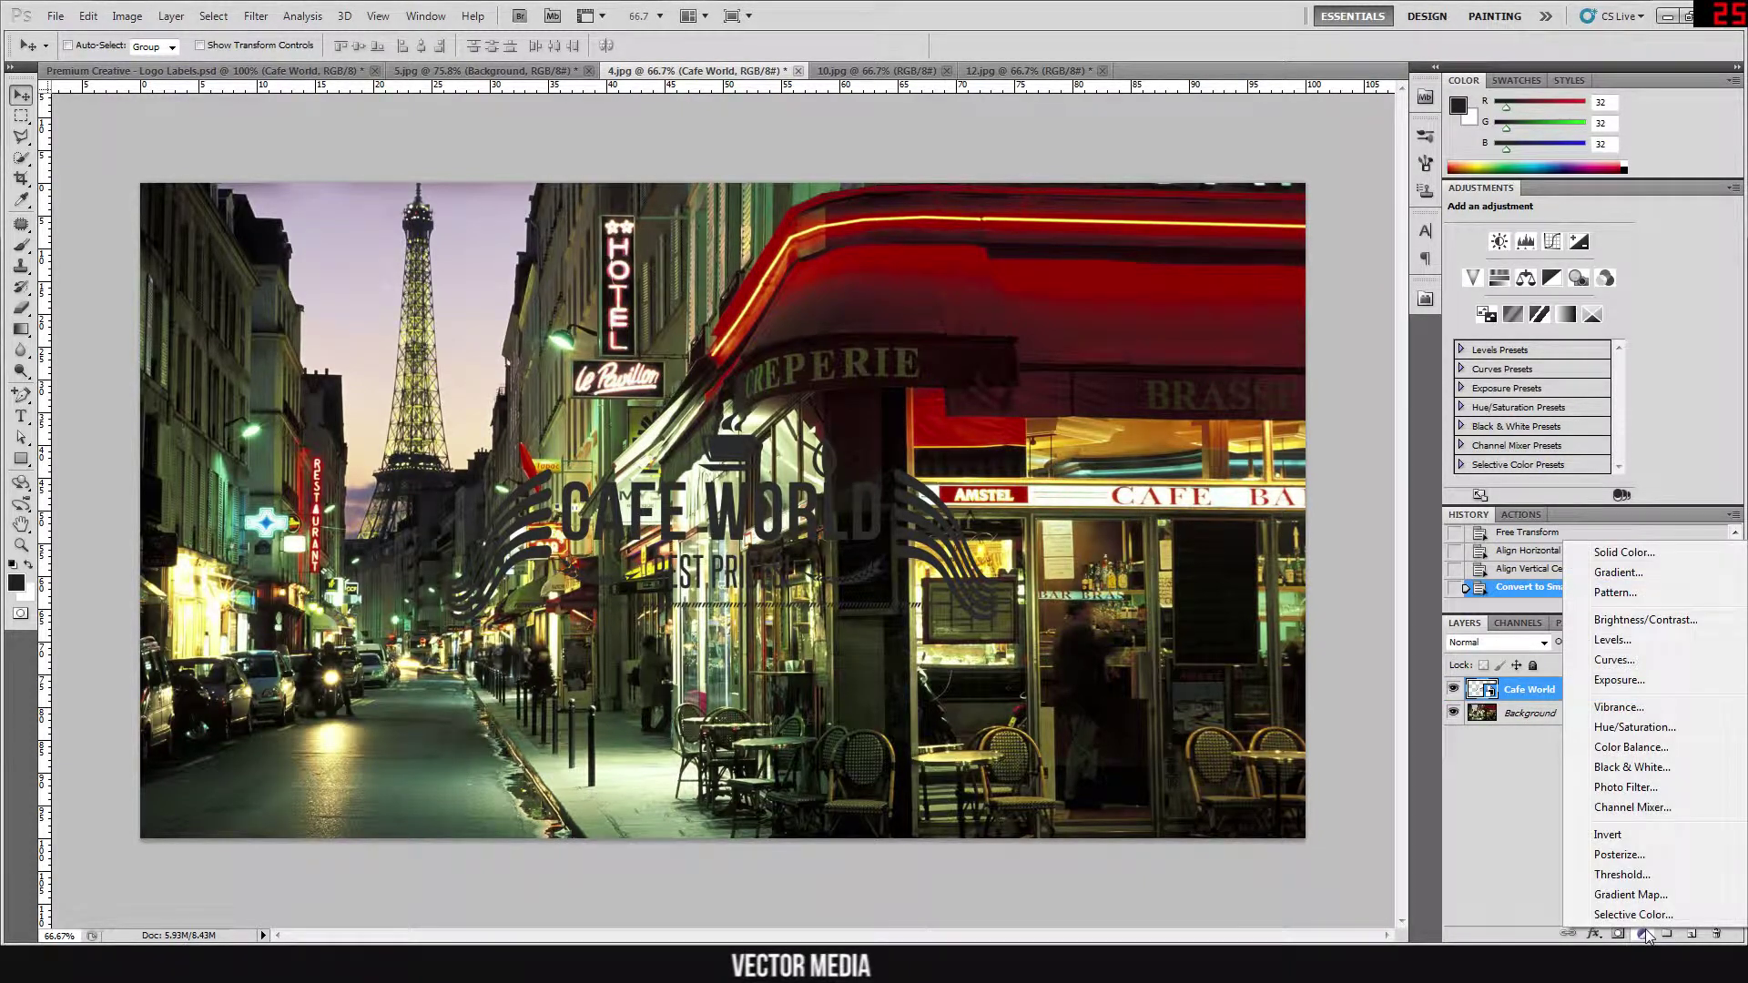
click(1598, 838)
right_click(1594, 697)
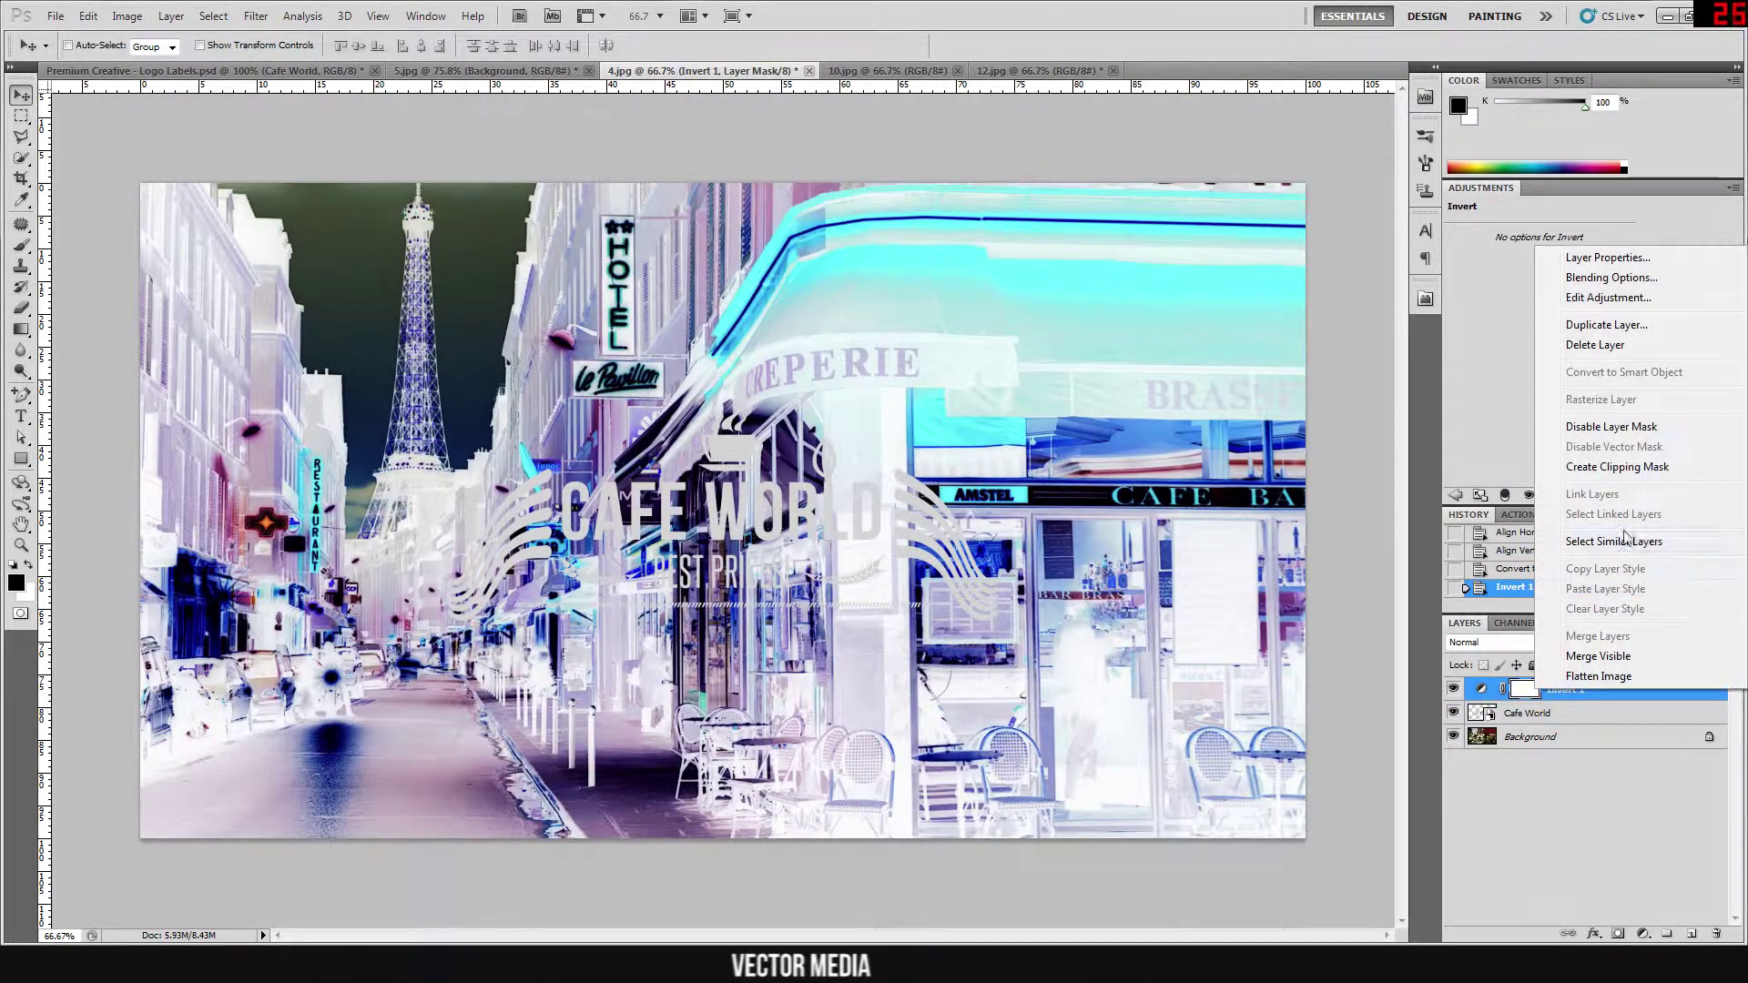
click(1629, 472)
click(1566, 713)
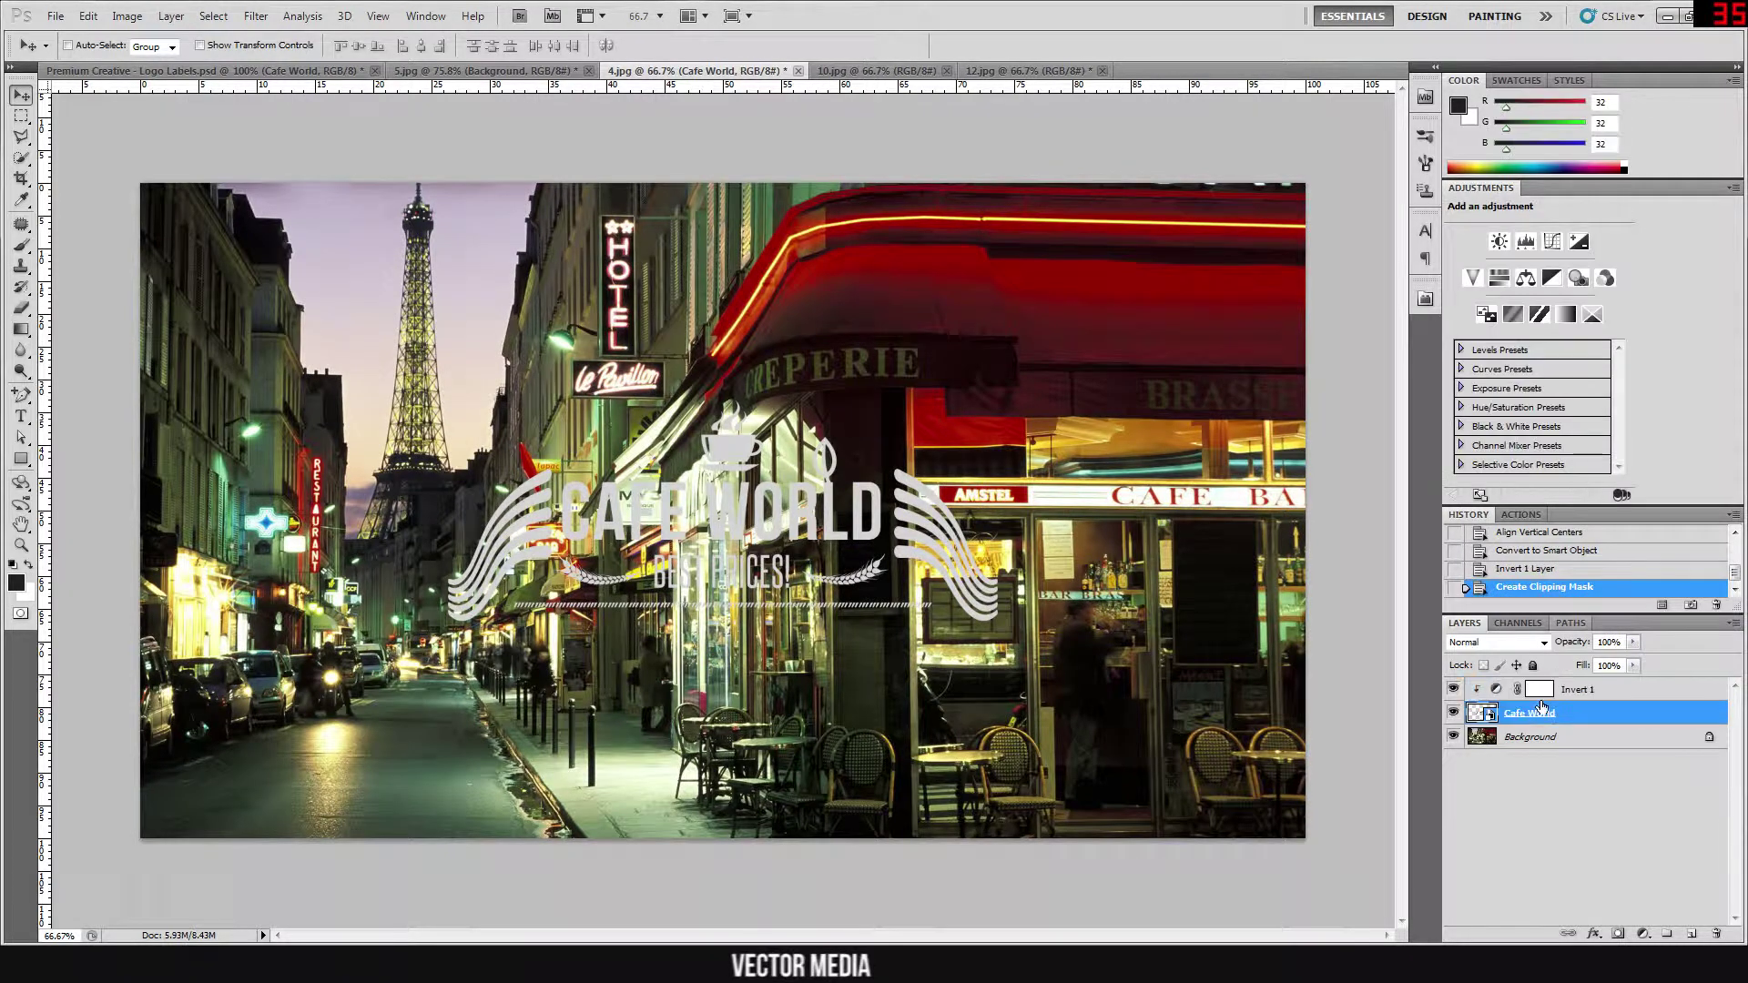
click(1498, 642)
click(1495, 401)
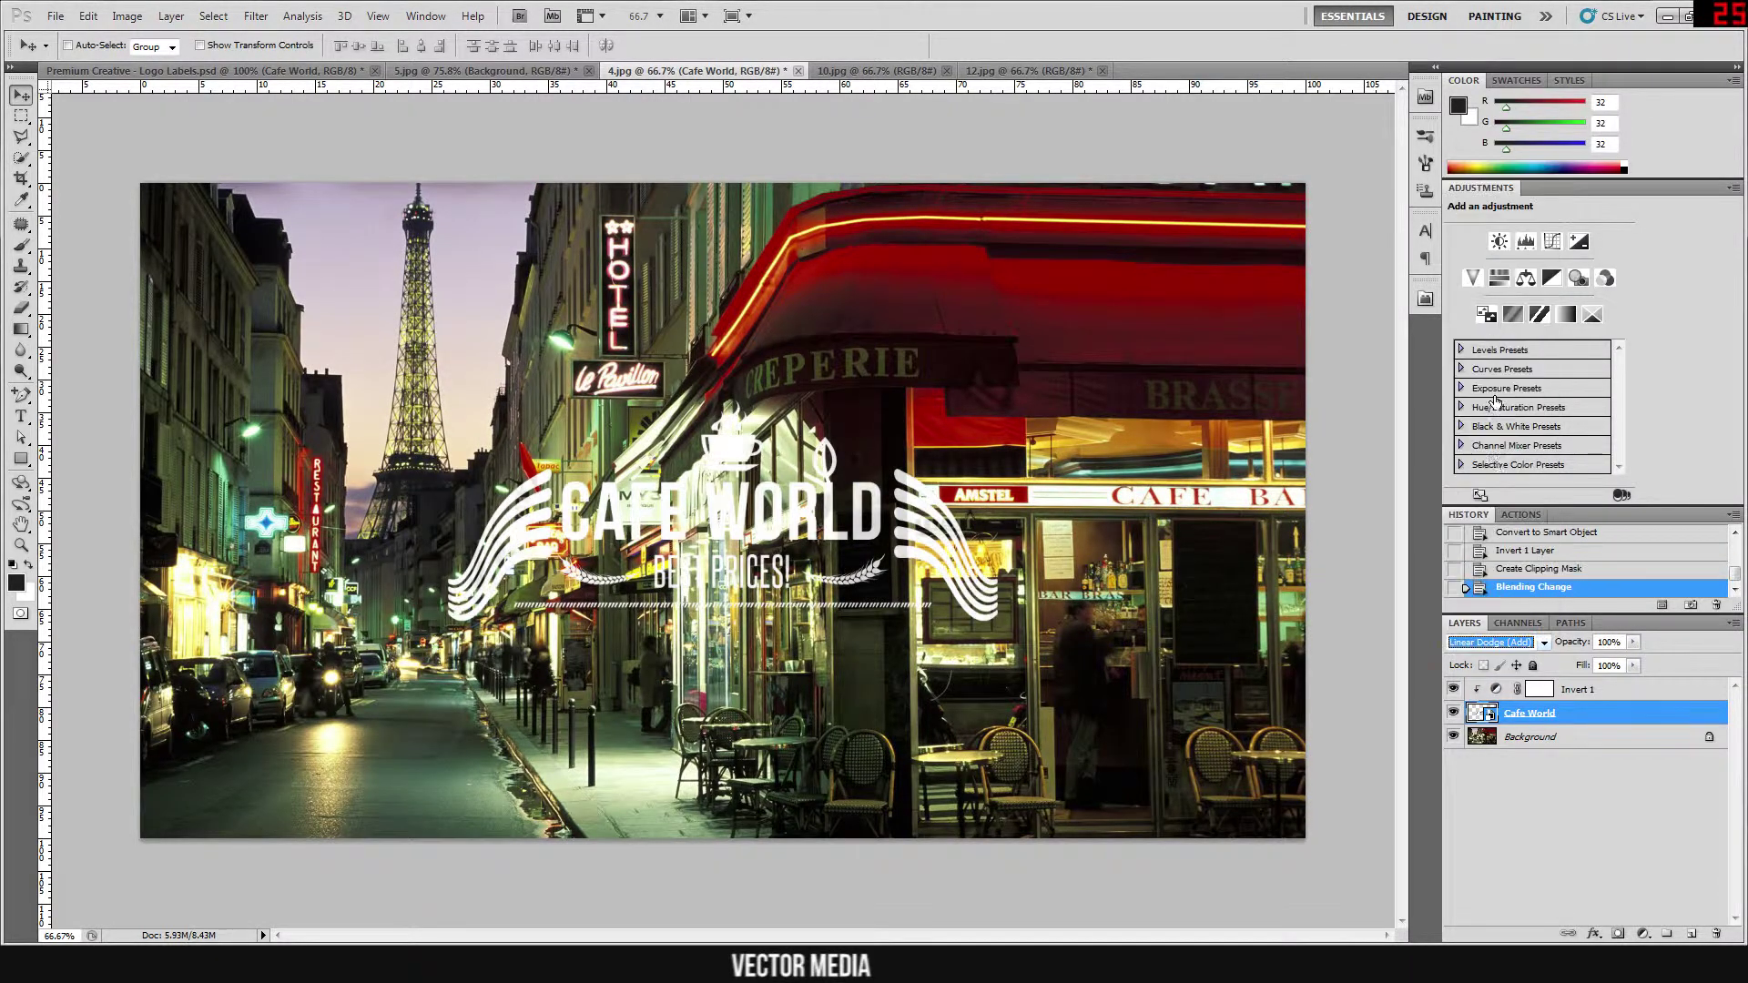
click(1504, 739)
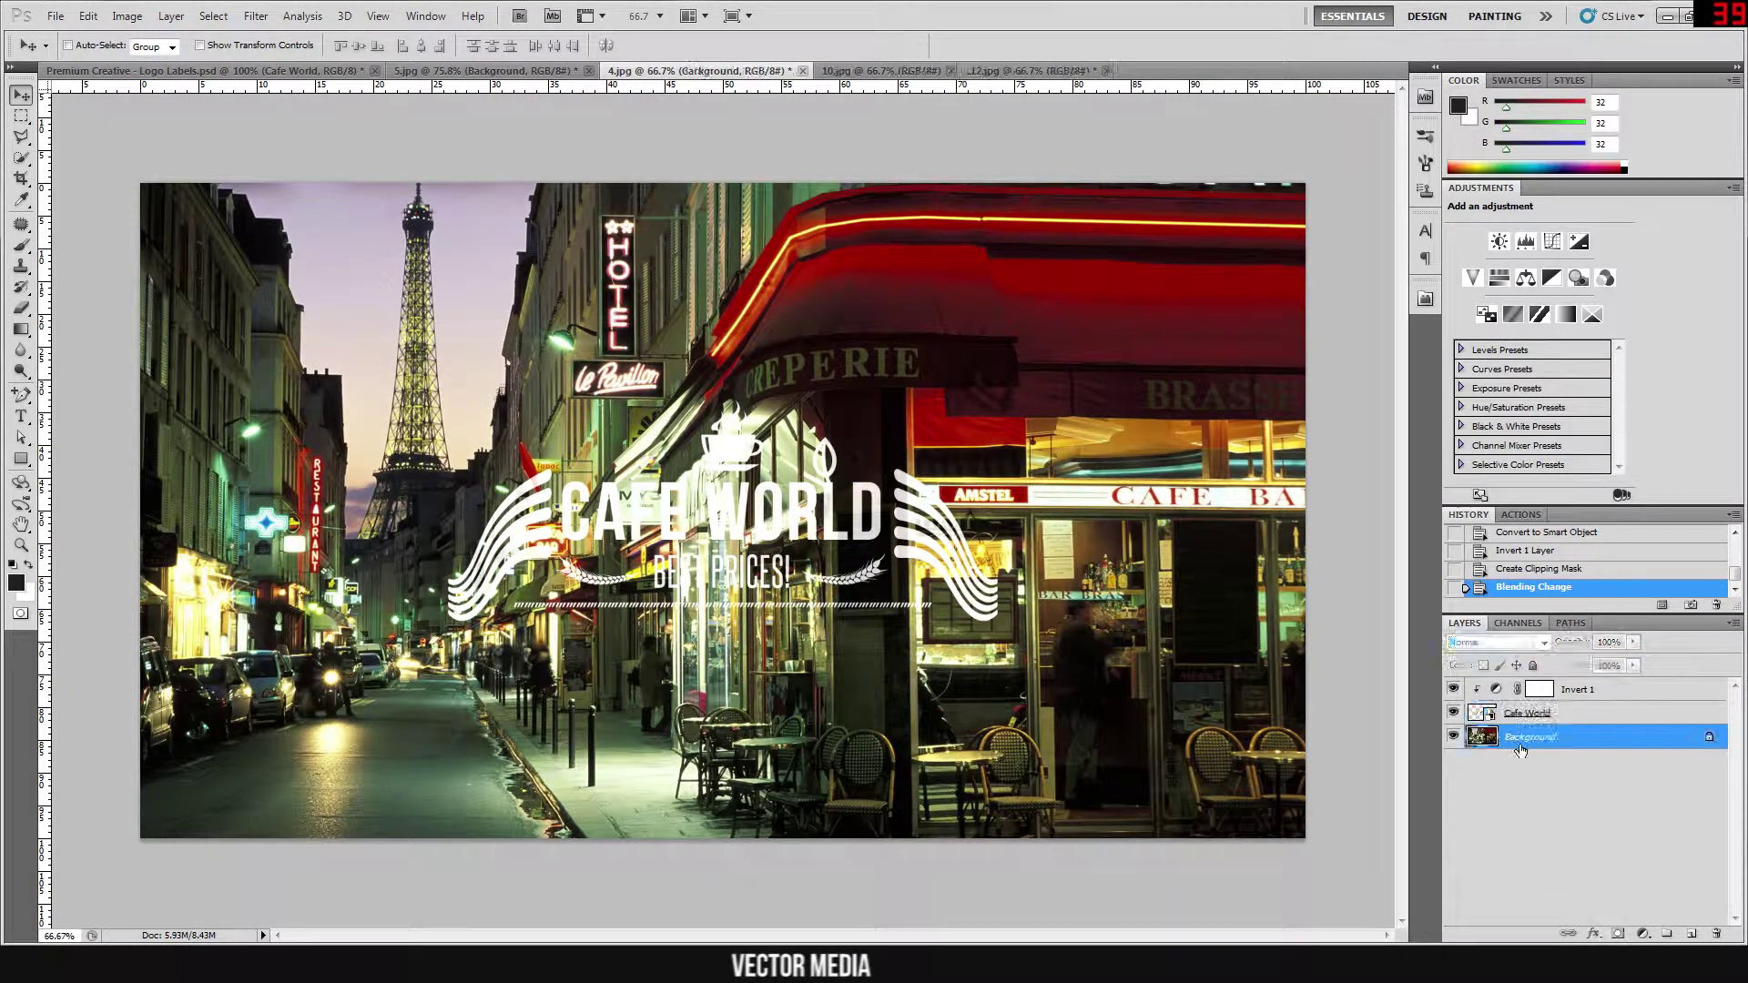
Darken the Paris photo with a Brightness/Contrast layer: brightness -89, contrast 27
click(1643, 933)
click(1547, 626)
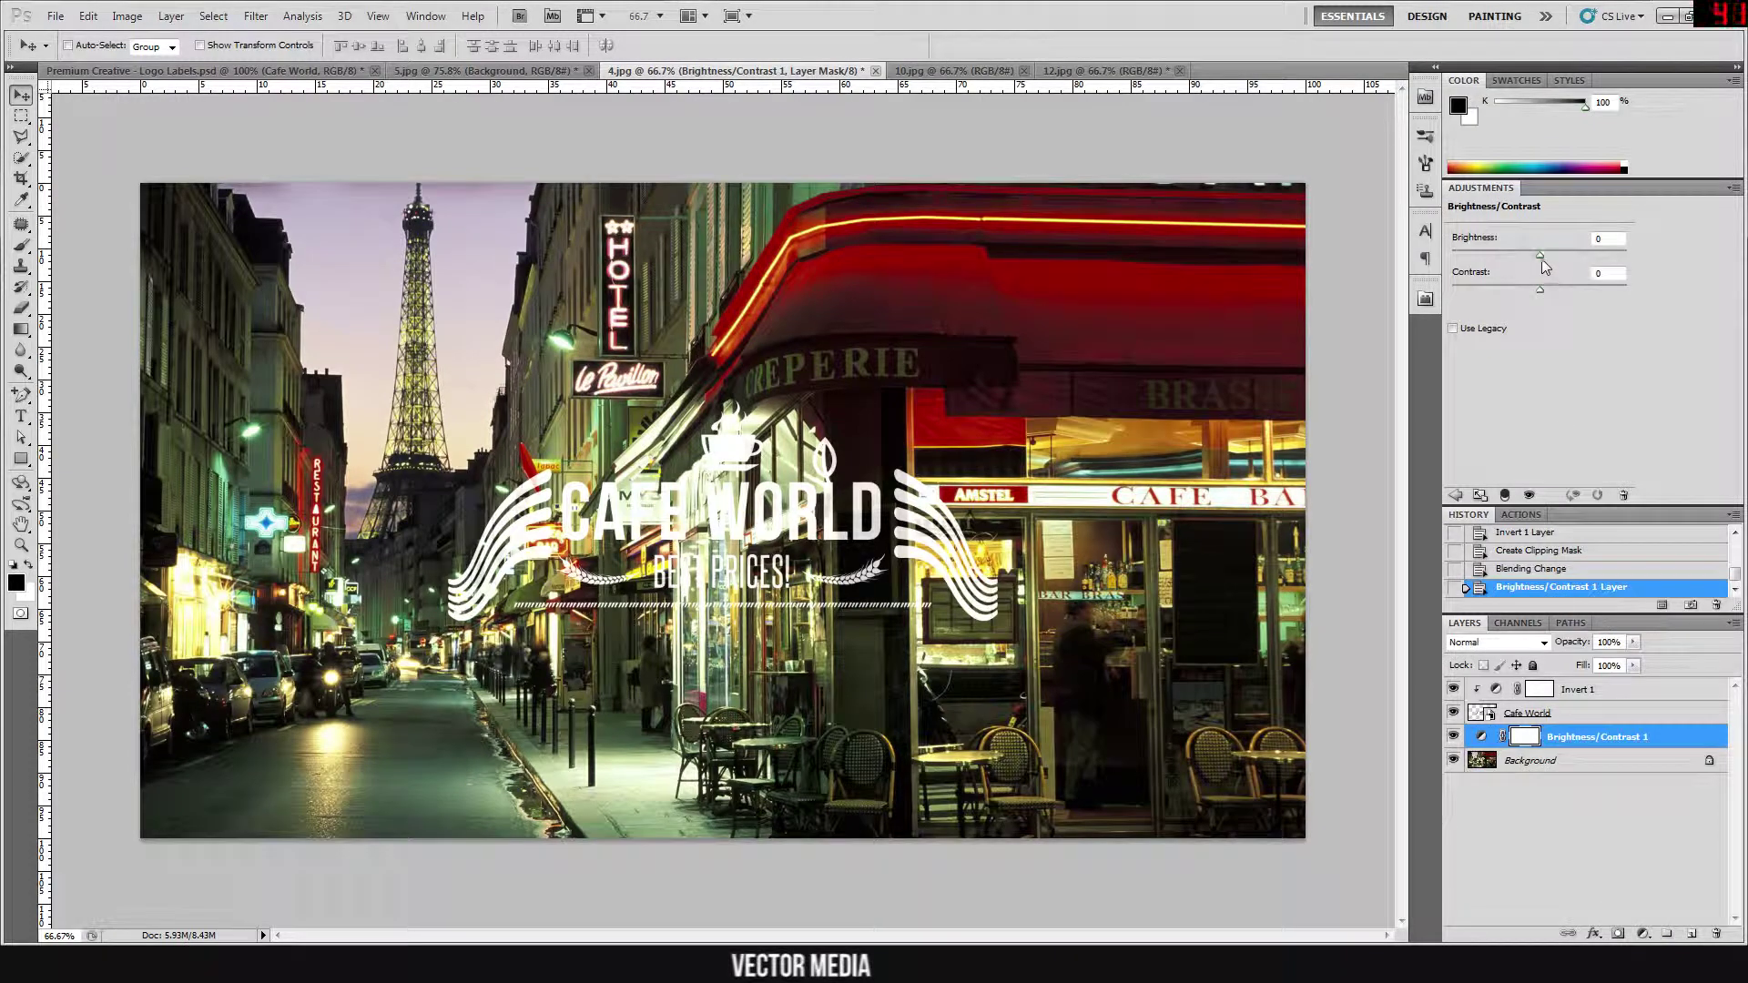
drag(1538, 259, 1487, 259)
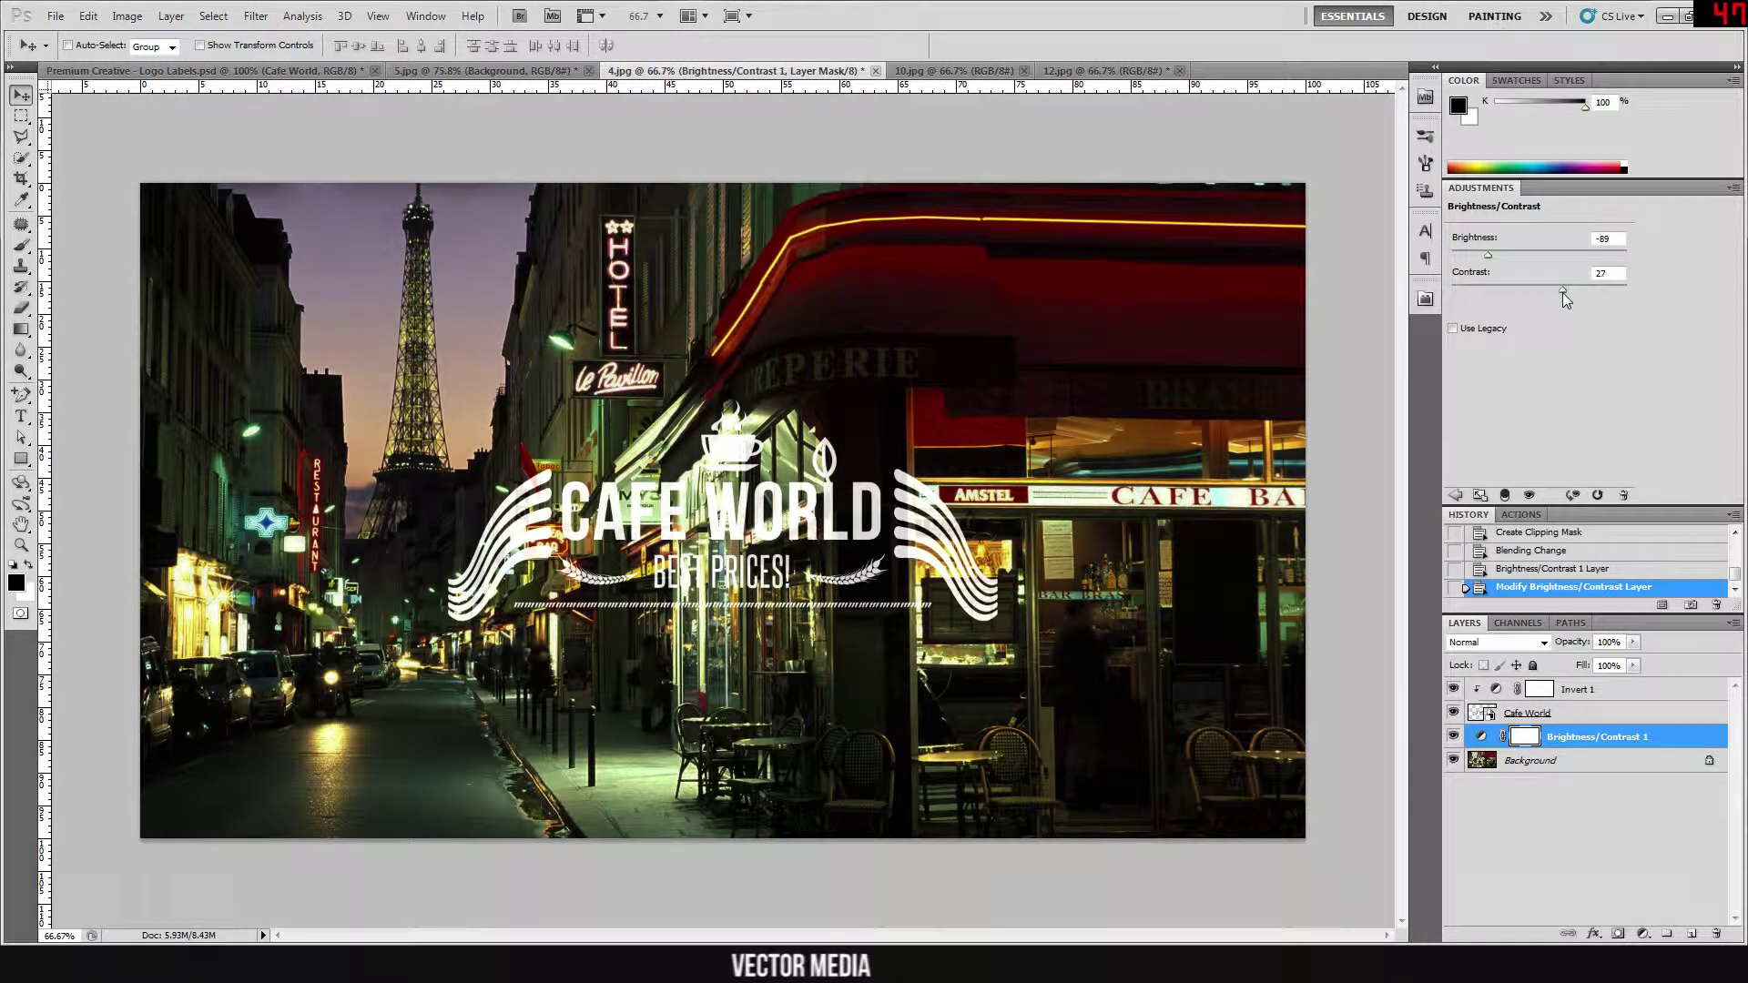
click(1582, 852)
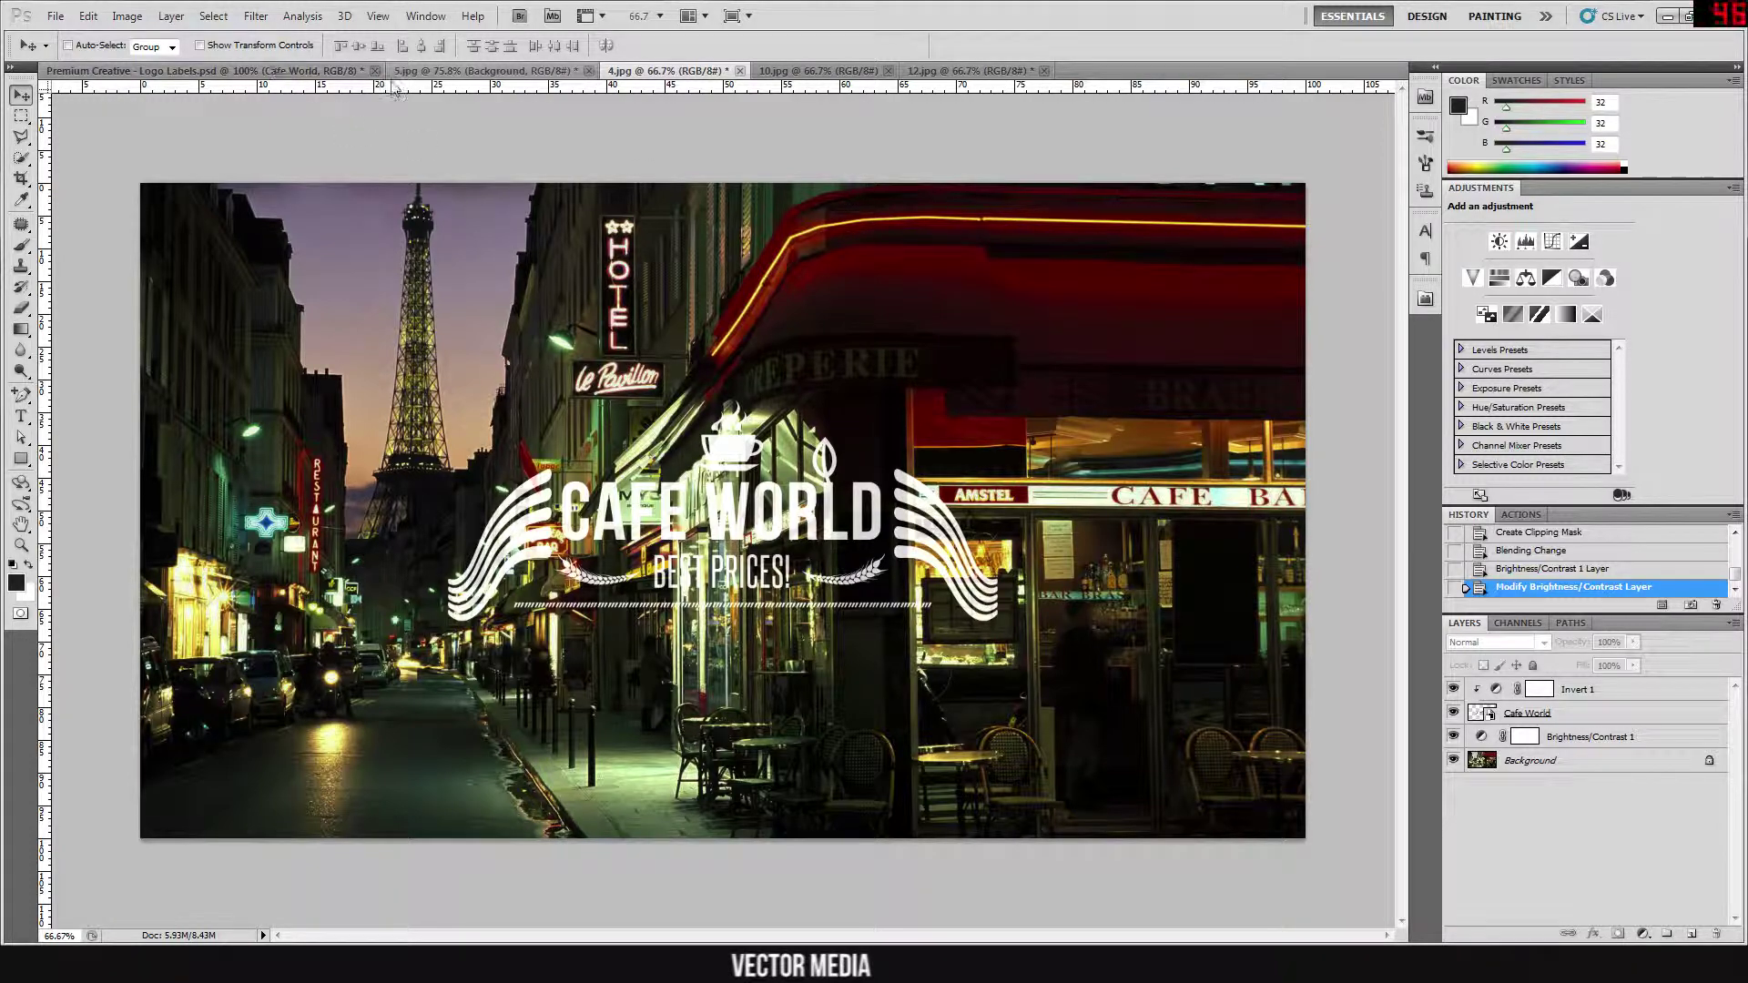
click(817, 71)
Drag the Love Story logo group from the logo sheet onto the rose photo
click(219, 71)
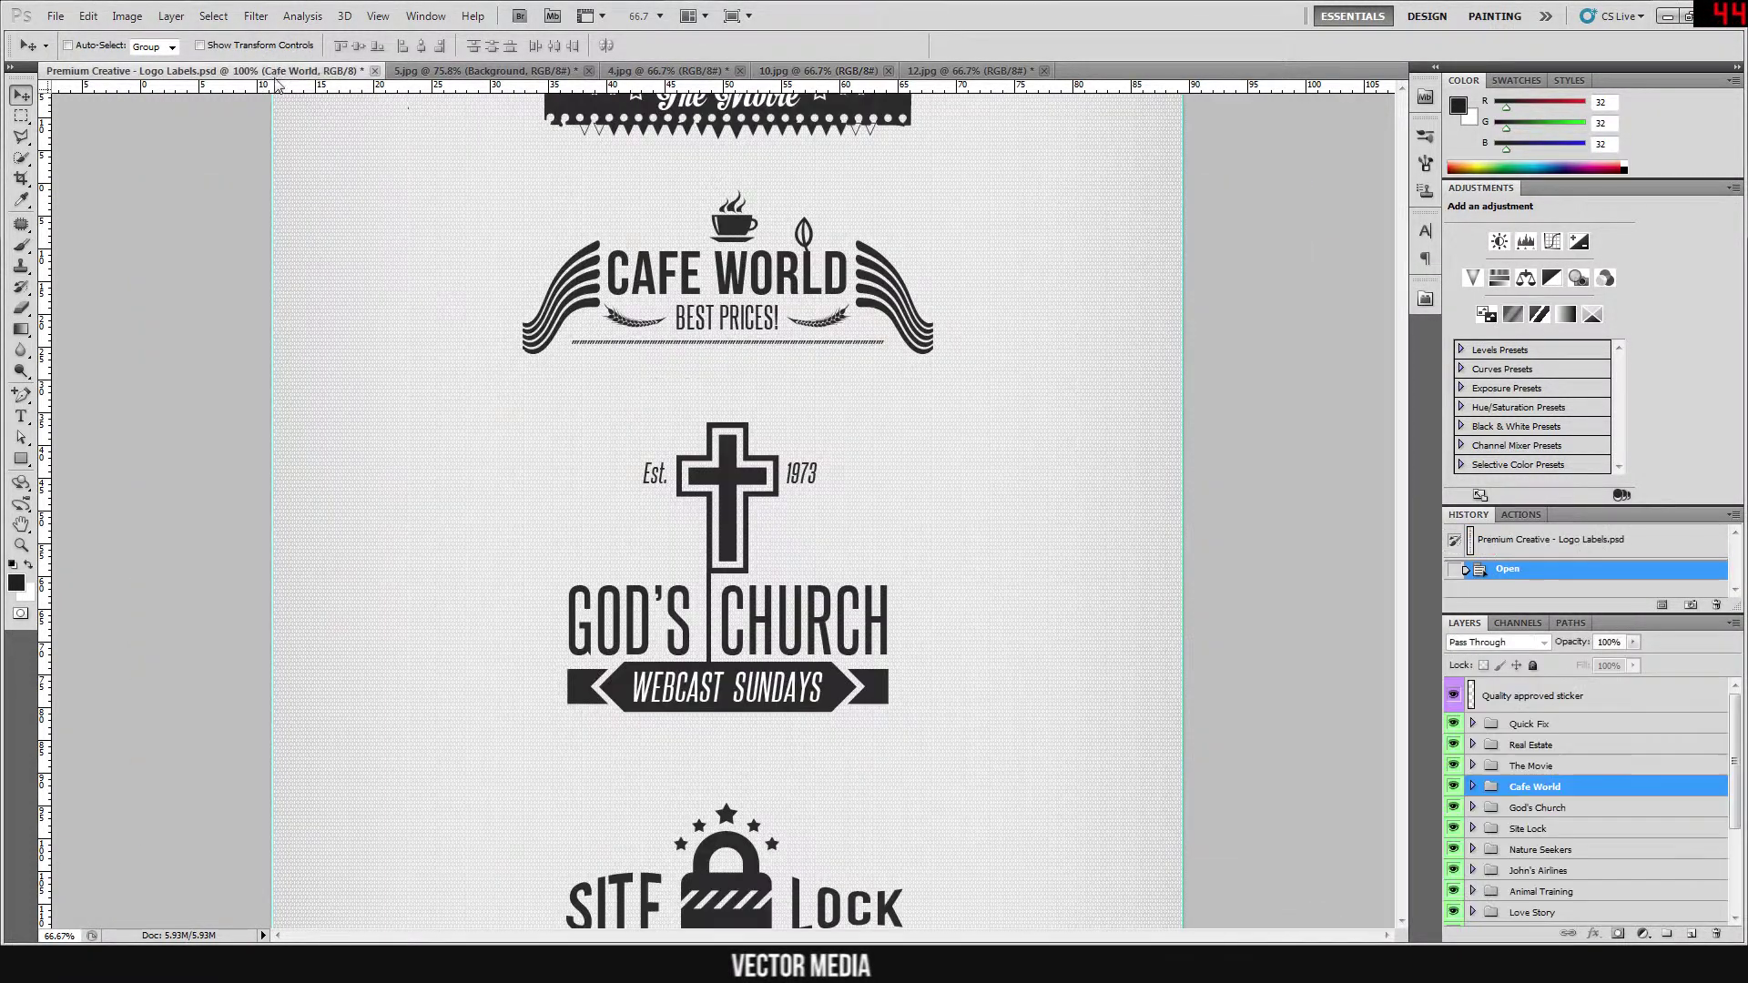
scroll(1603, 726, down, 3)
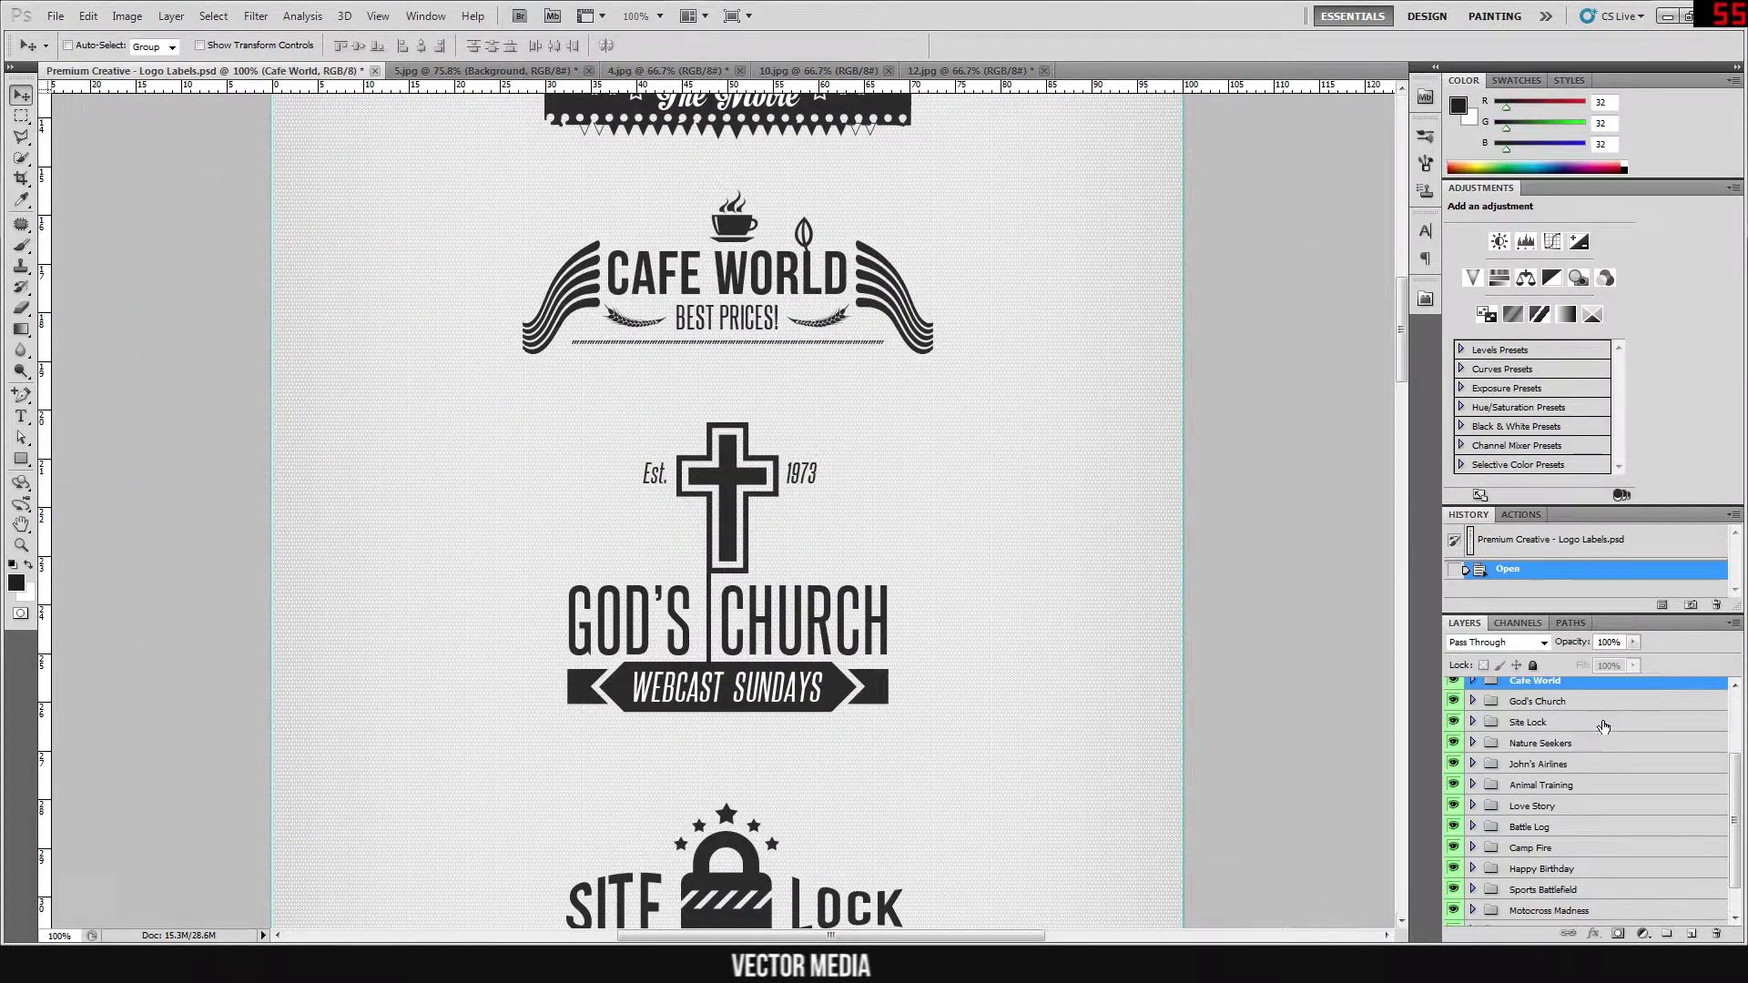
click(1561, 806)
drag(1400, 341, 1397, 583)
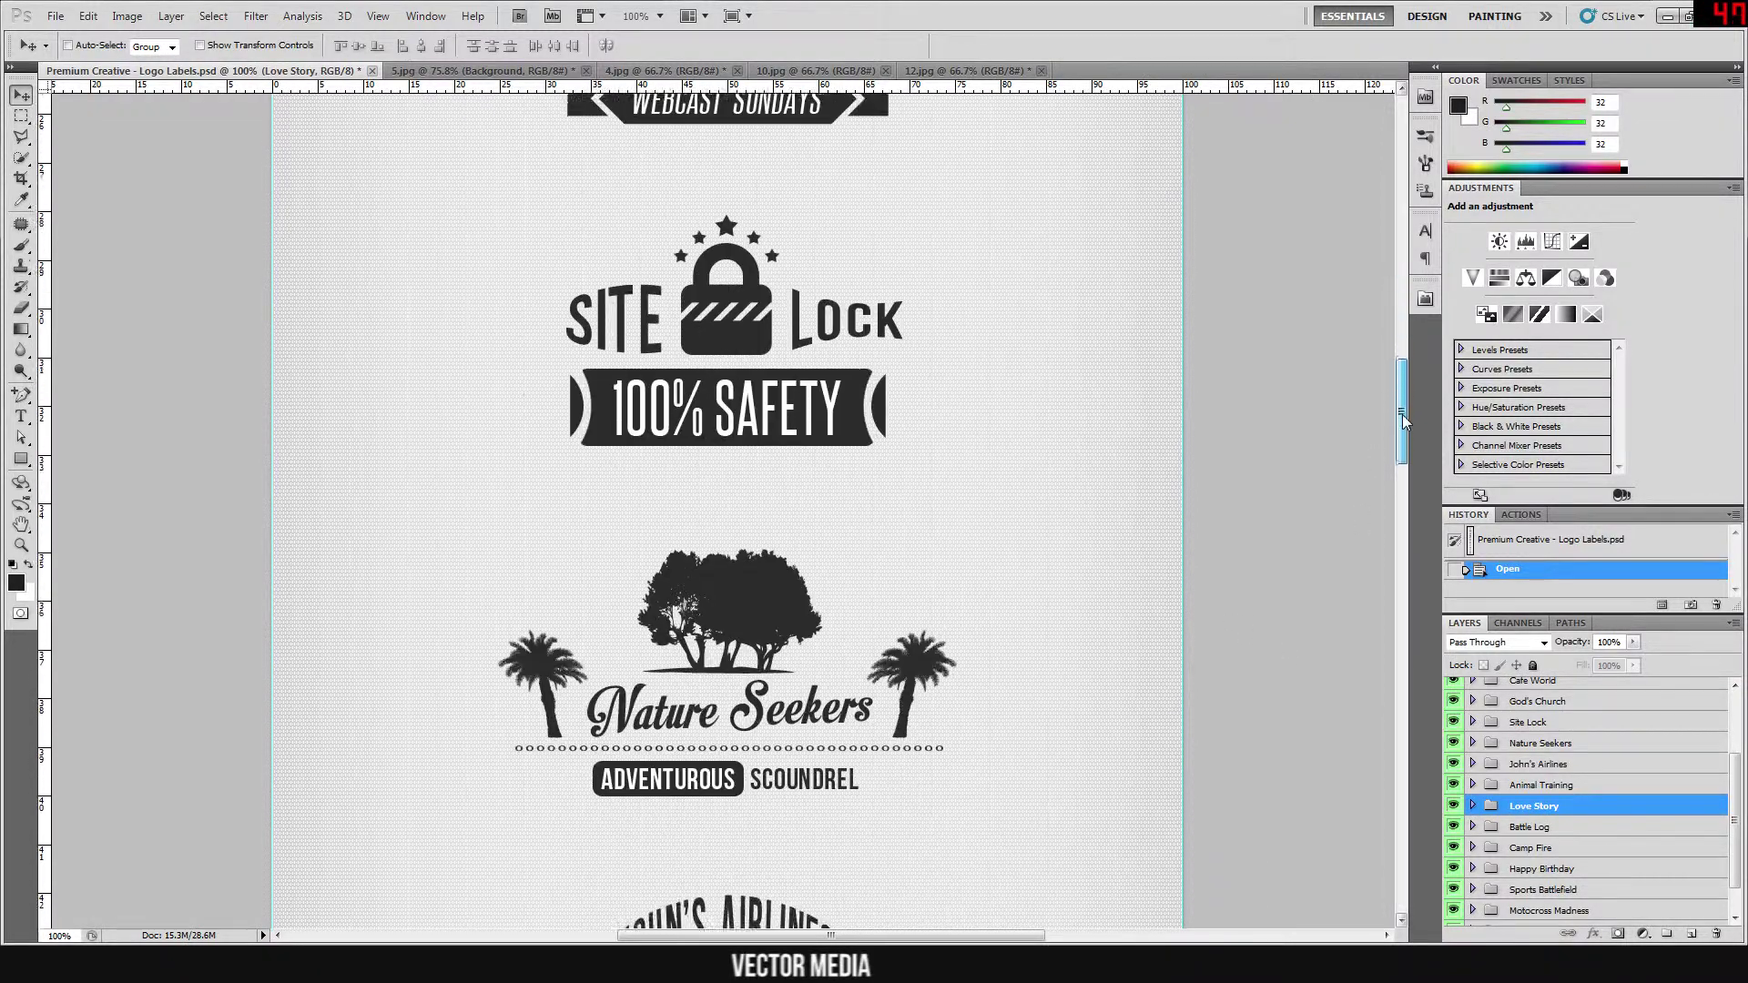
mouse_move(822, 408)
mouse_down()
mouse_move(804, 77)
mouse_move(777, 412)
mouse_up()
Enlarge the Love Story logo to about 213% and centre it over the rose
key(ctrl+t)
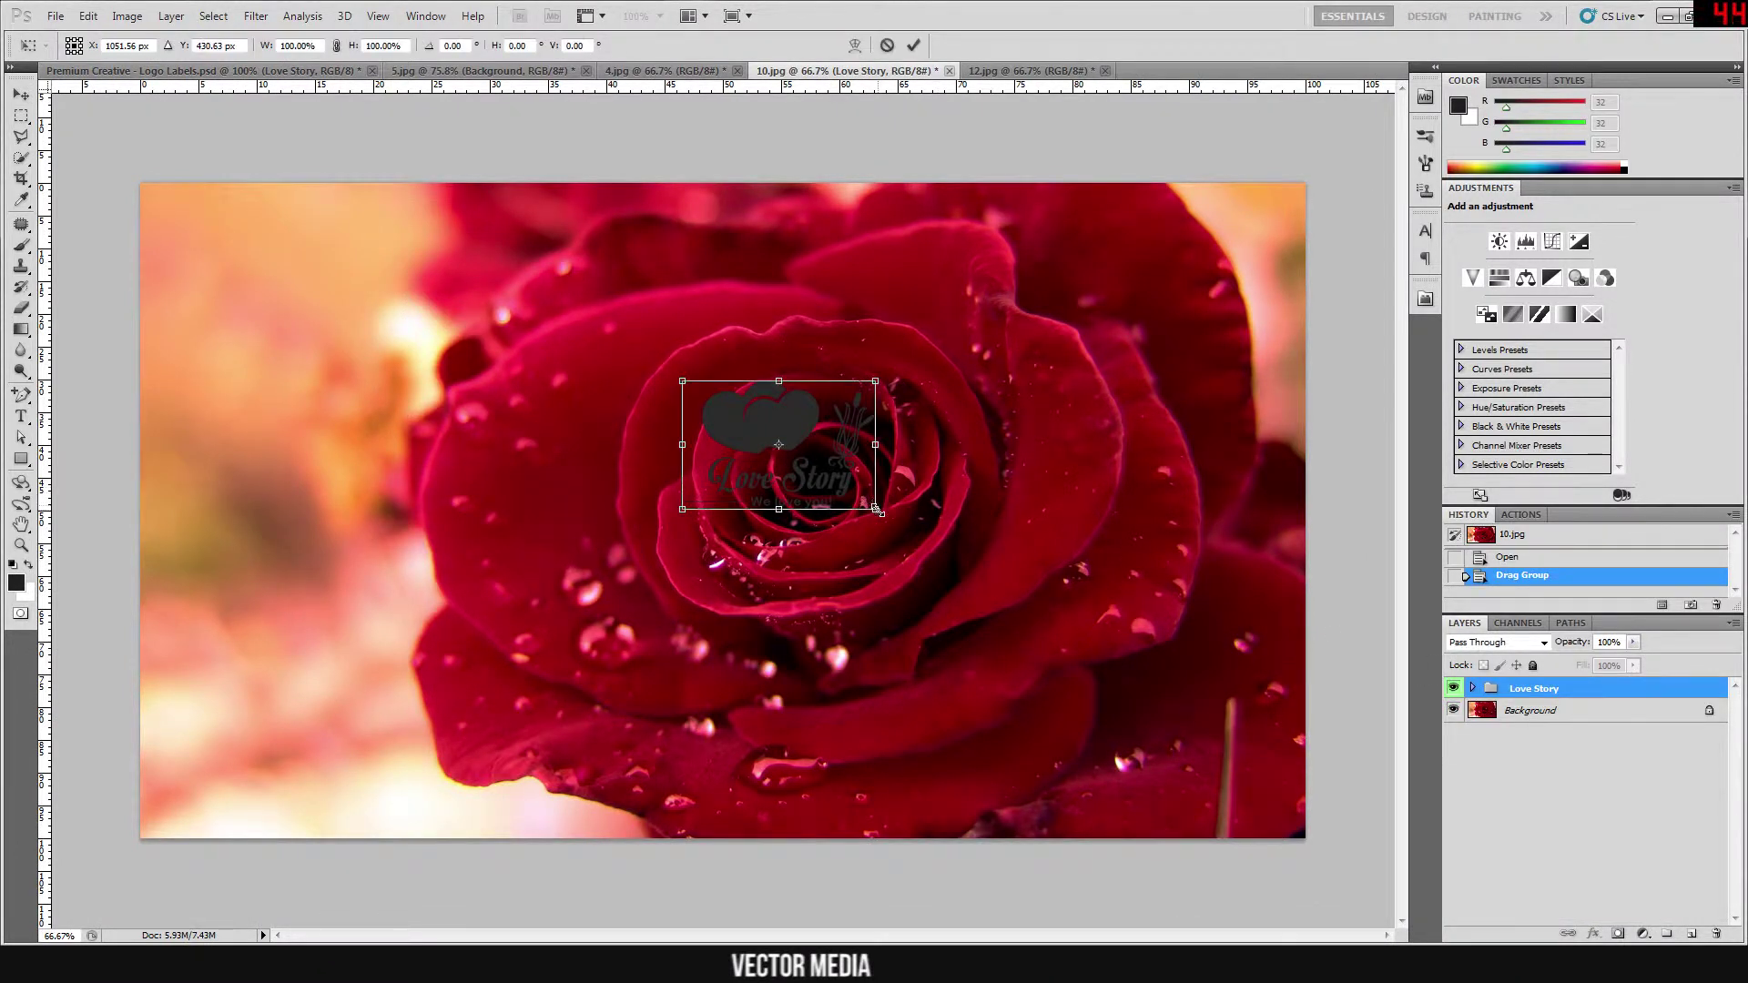
drag(893, 511, 989, 577)
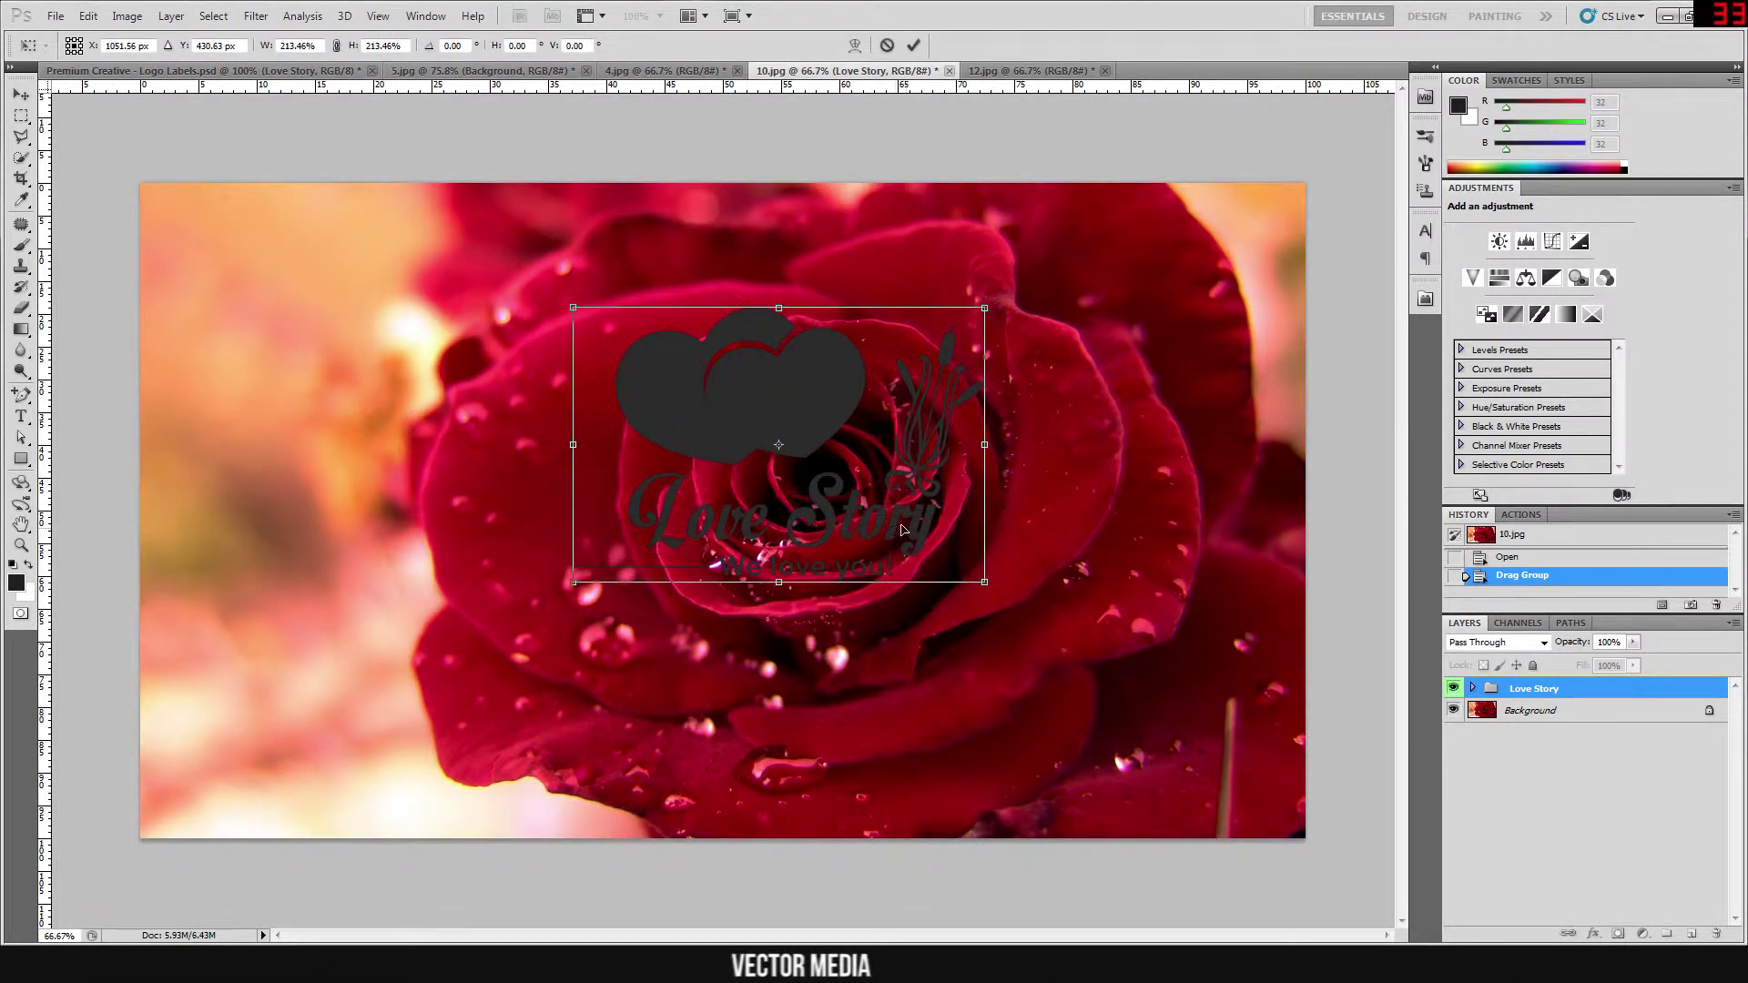
drag(901, 530, 915, 562)
key(Return)
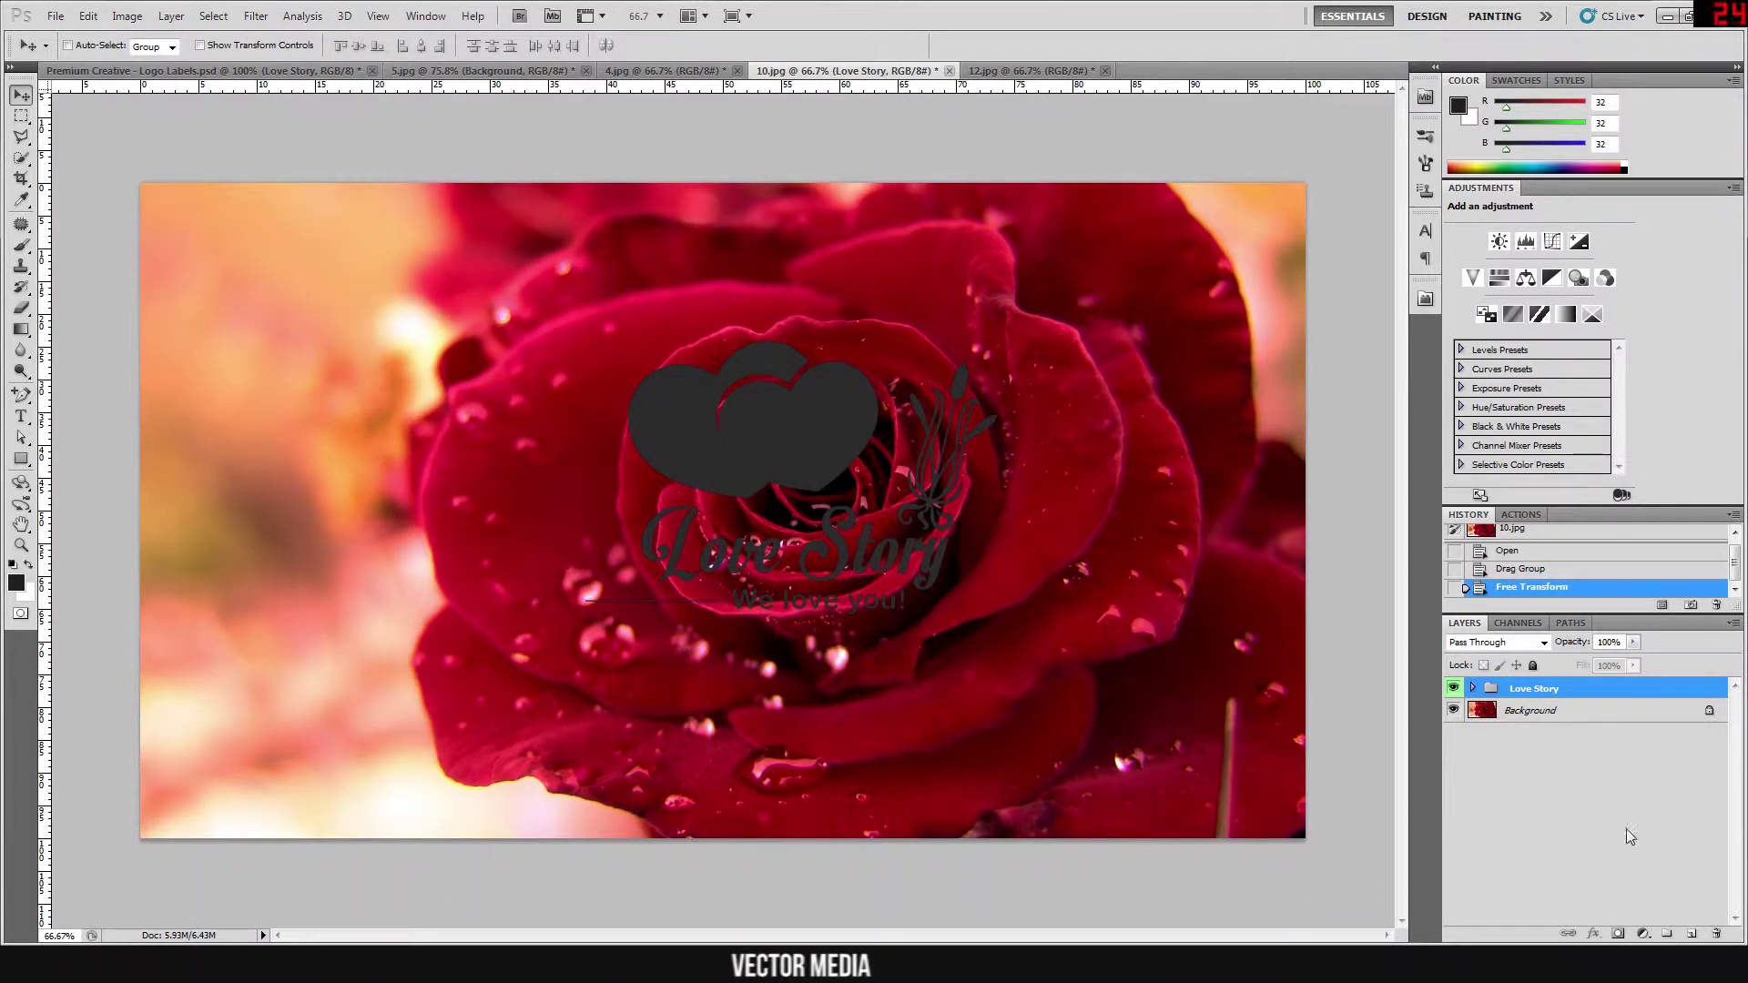
Convert the Love Story group to a Smart Object and clip an Invert adjustment to it
right_click(1559, 693)
click(1621, 524)
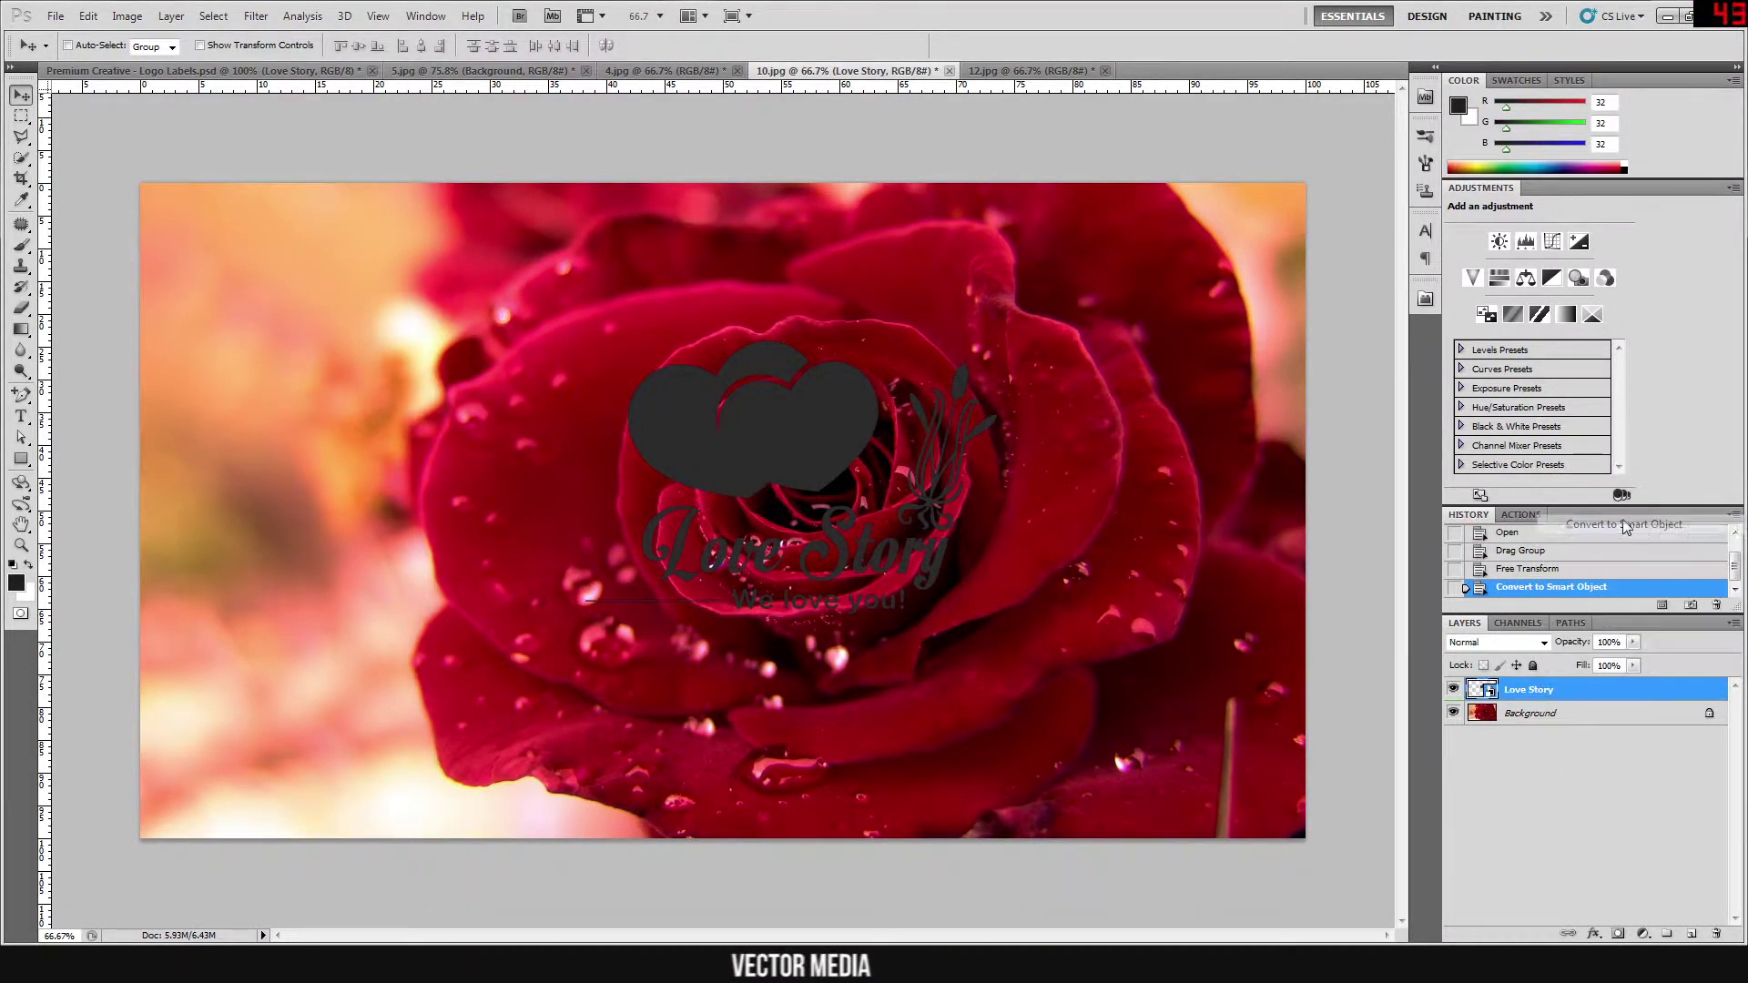
click(1643, 933)
click(1611, 836)
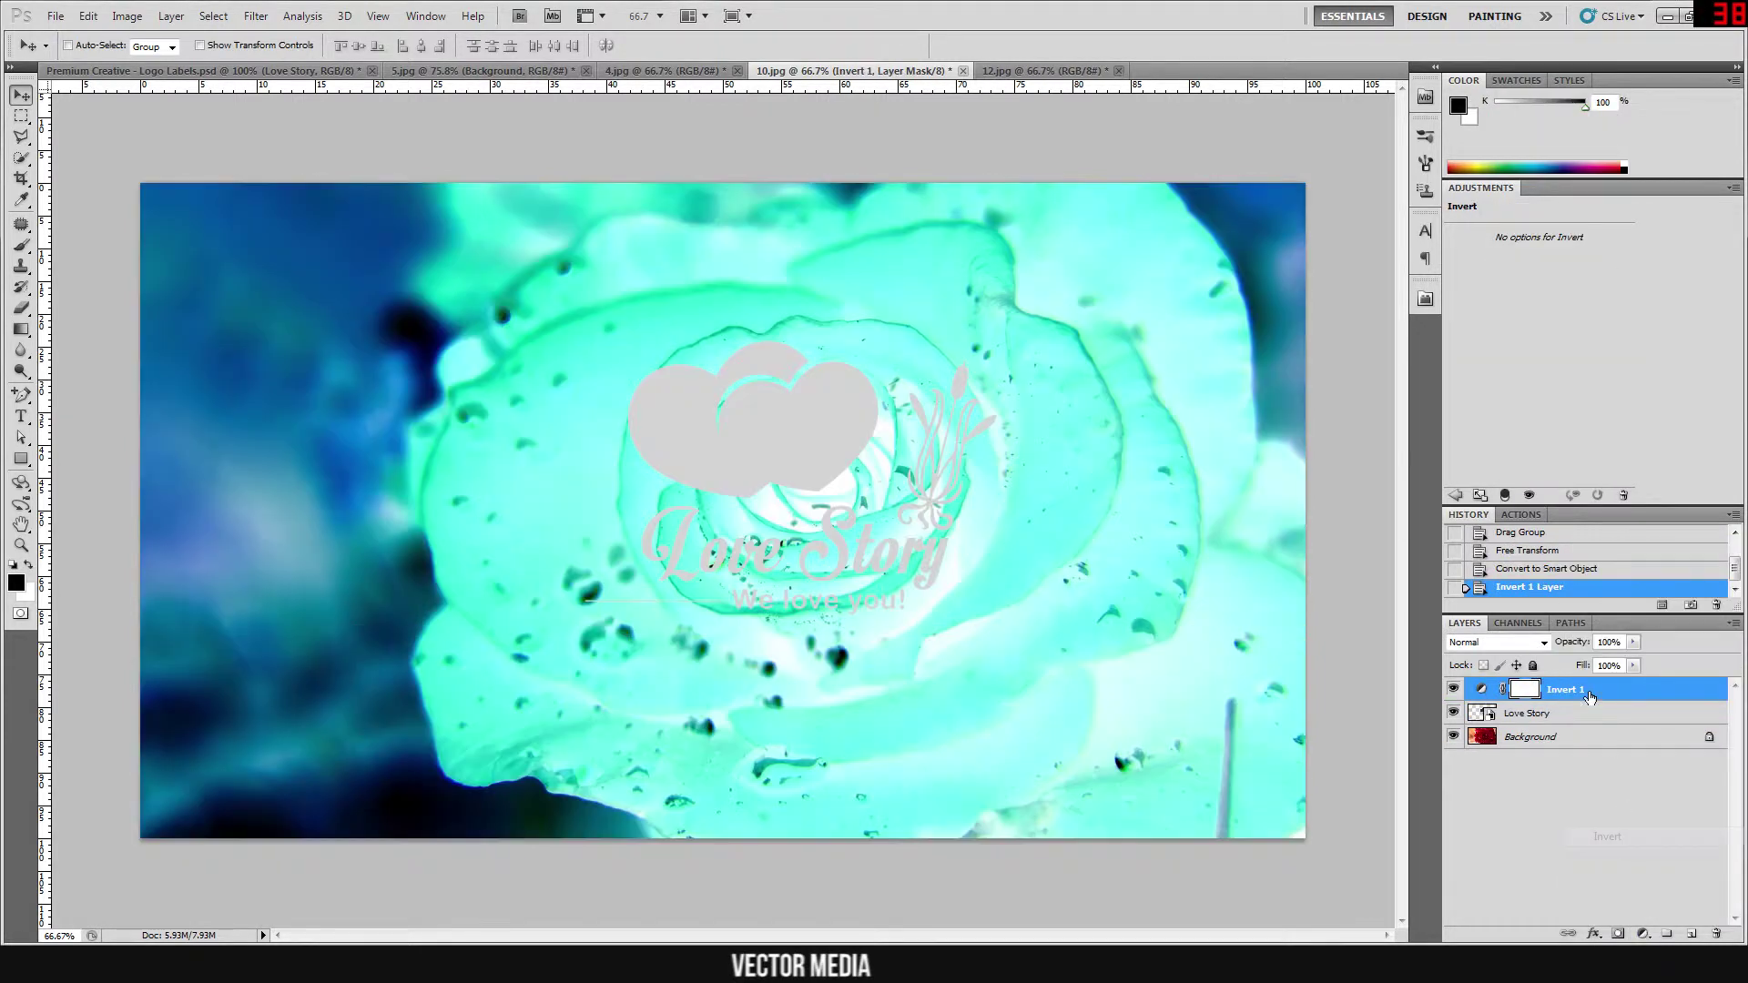
right_click(1584, 692)
click(1627, 469)
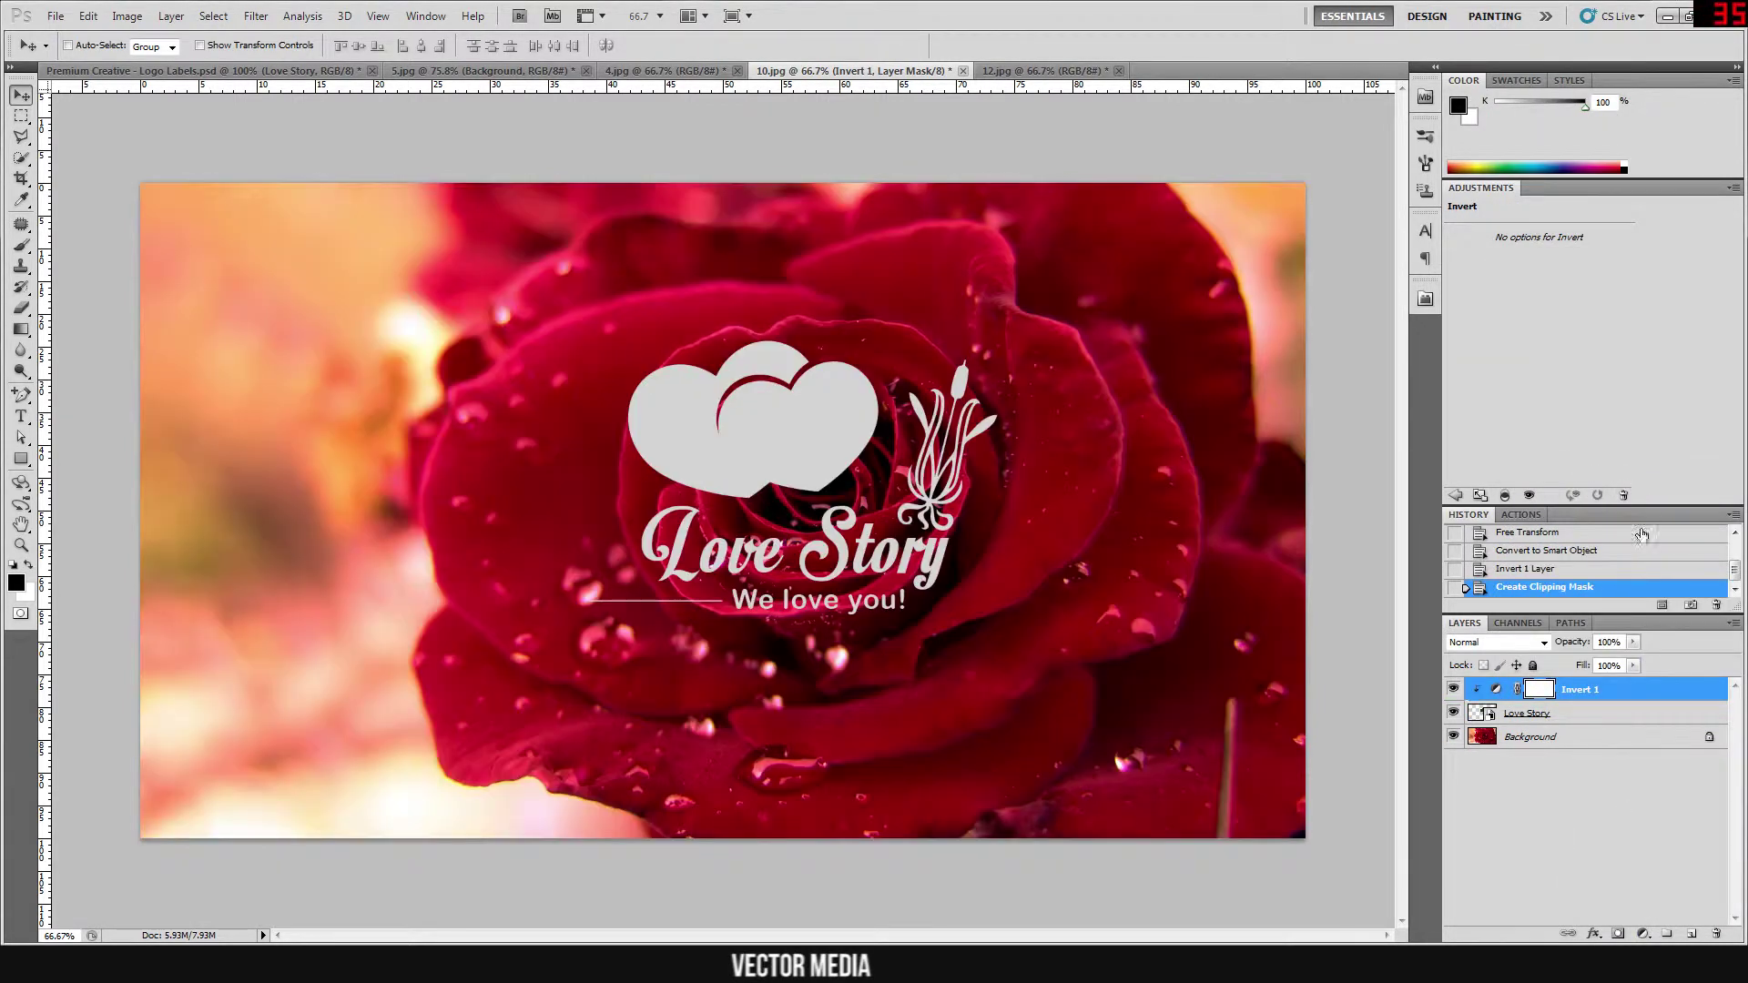
Set the Love Story layer to Linear Dodge (Add) and shift the logo left over the rose
click(1546, 721)
click(1497, 642)
click(1502, 350)
click(1560, 839)
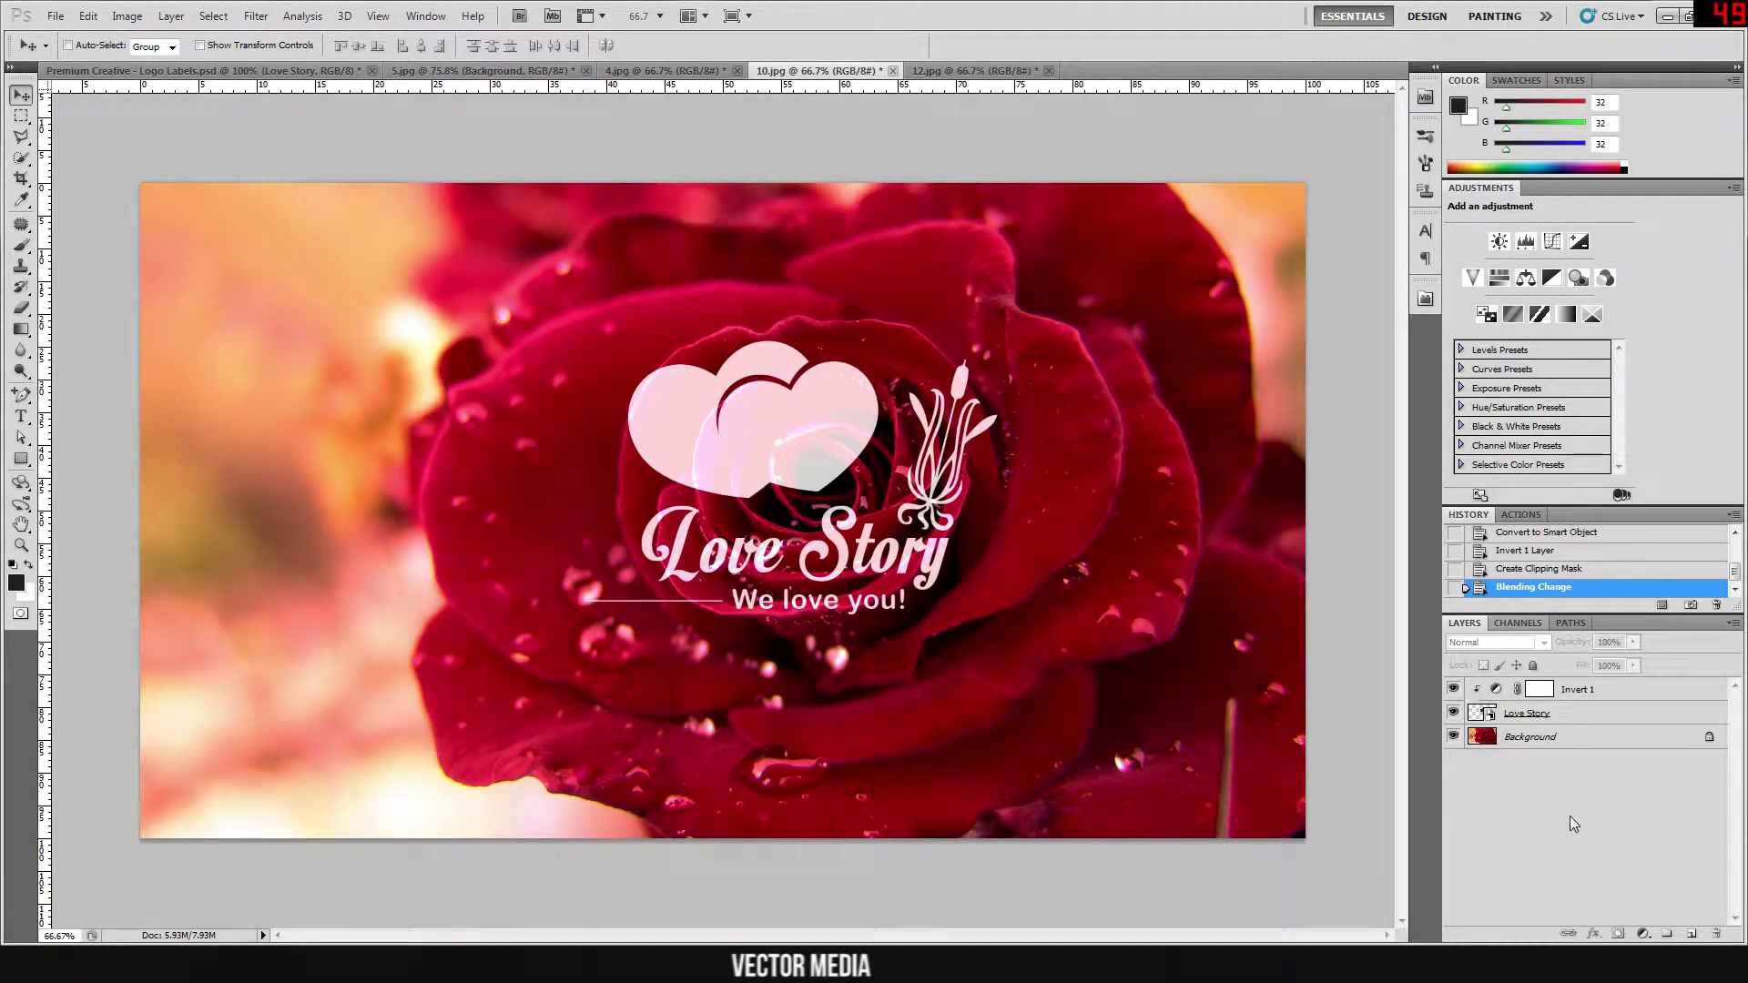
click(1568, 712)
drag(1045, 514, 967, 502)
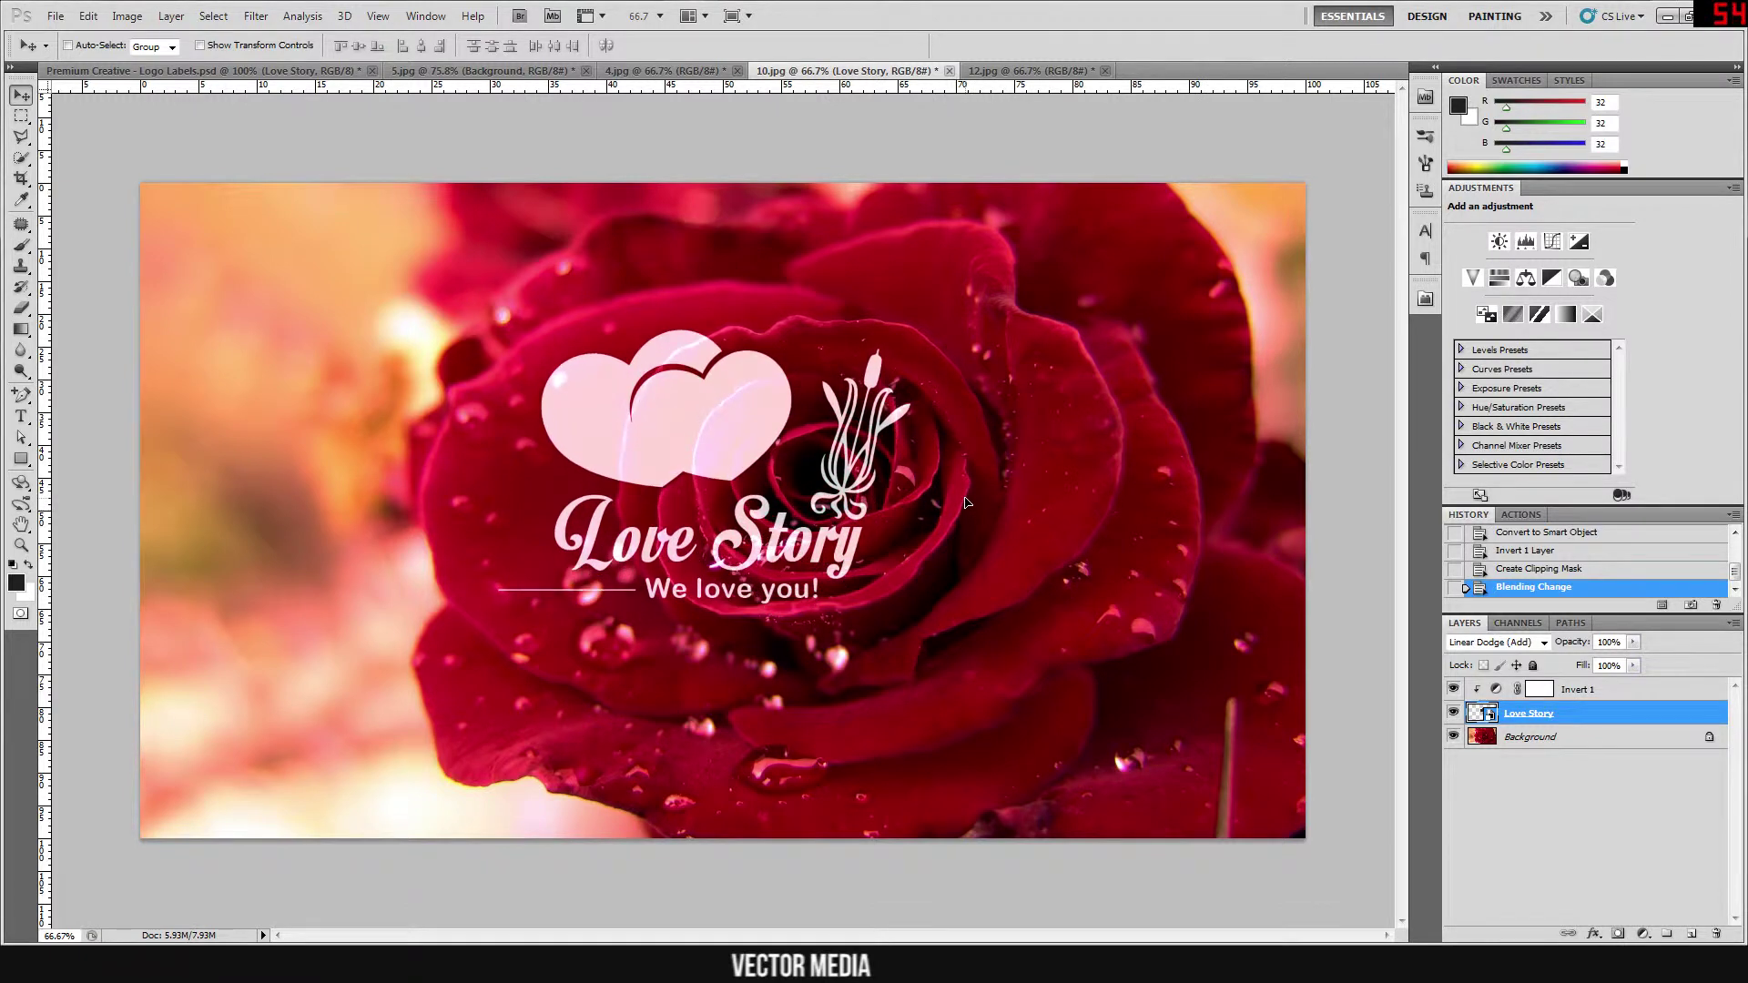
click(1547, 825)
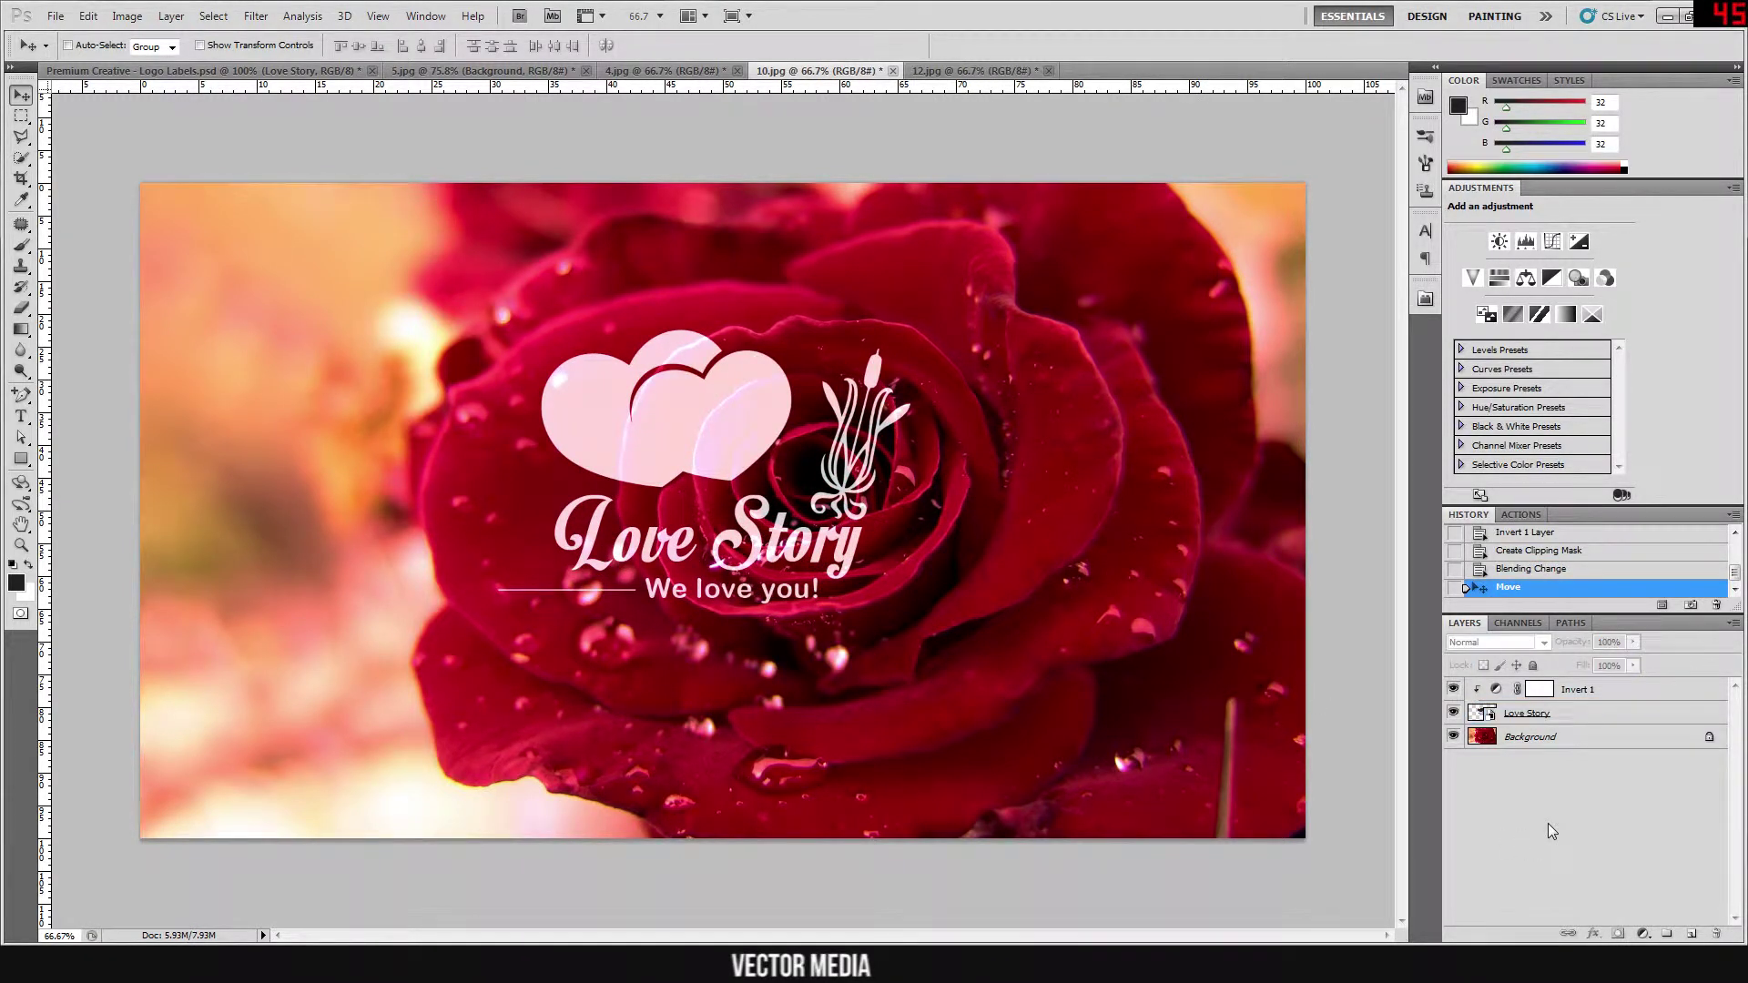
click(206, 70)
Copy the Camp Fire group from the logo sheet into the tipi painting 12.jpg
scroll(1081, 653, down, 1)
scroll(1081, 653, down, 2)
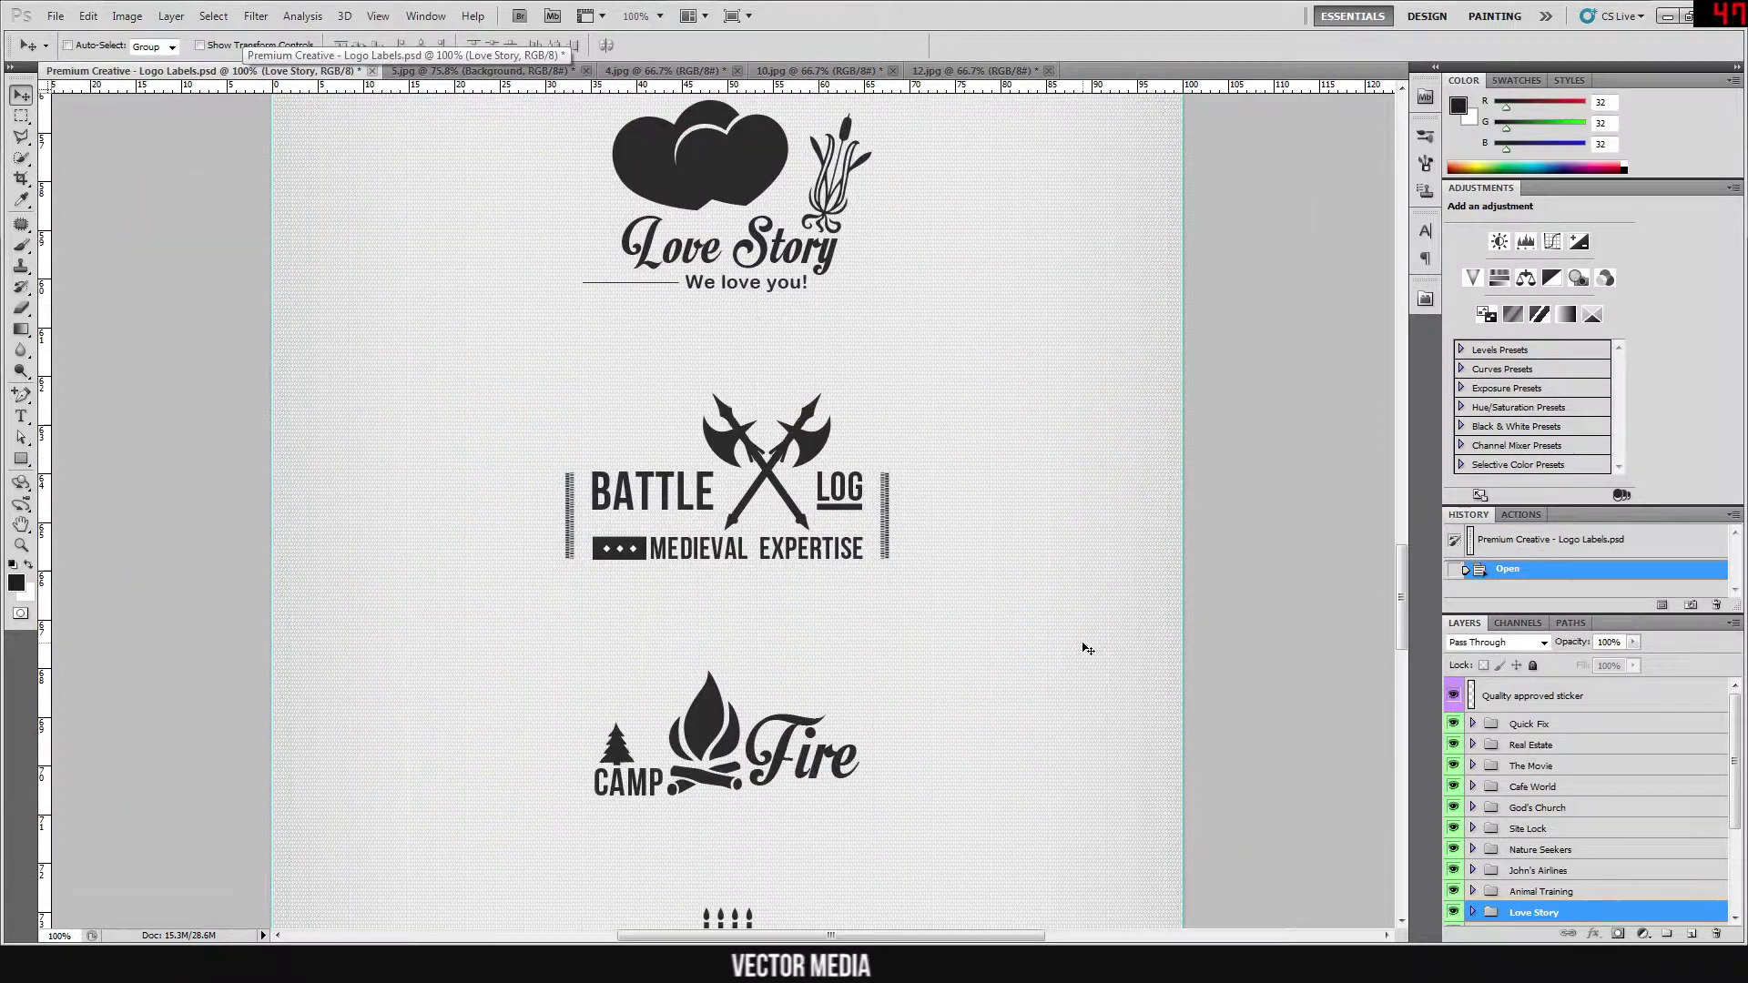
scroll(1085, 646, down, 2)
scroll(1606, 815, down, 2)
scroll(1607, 815, down, 1)
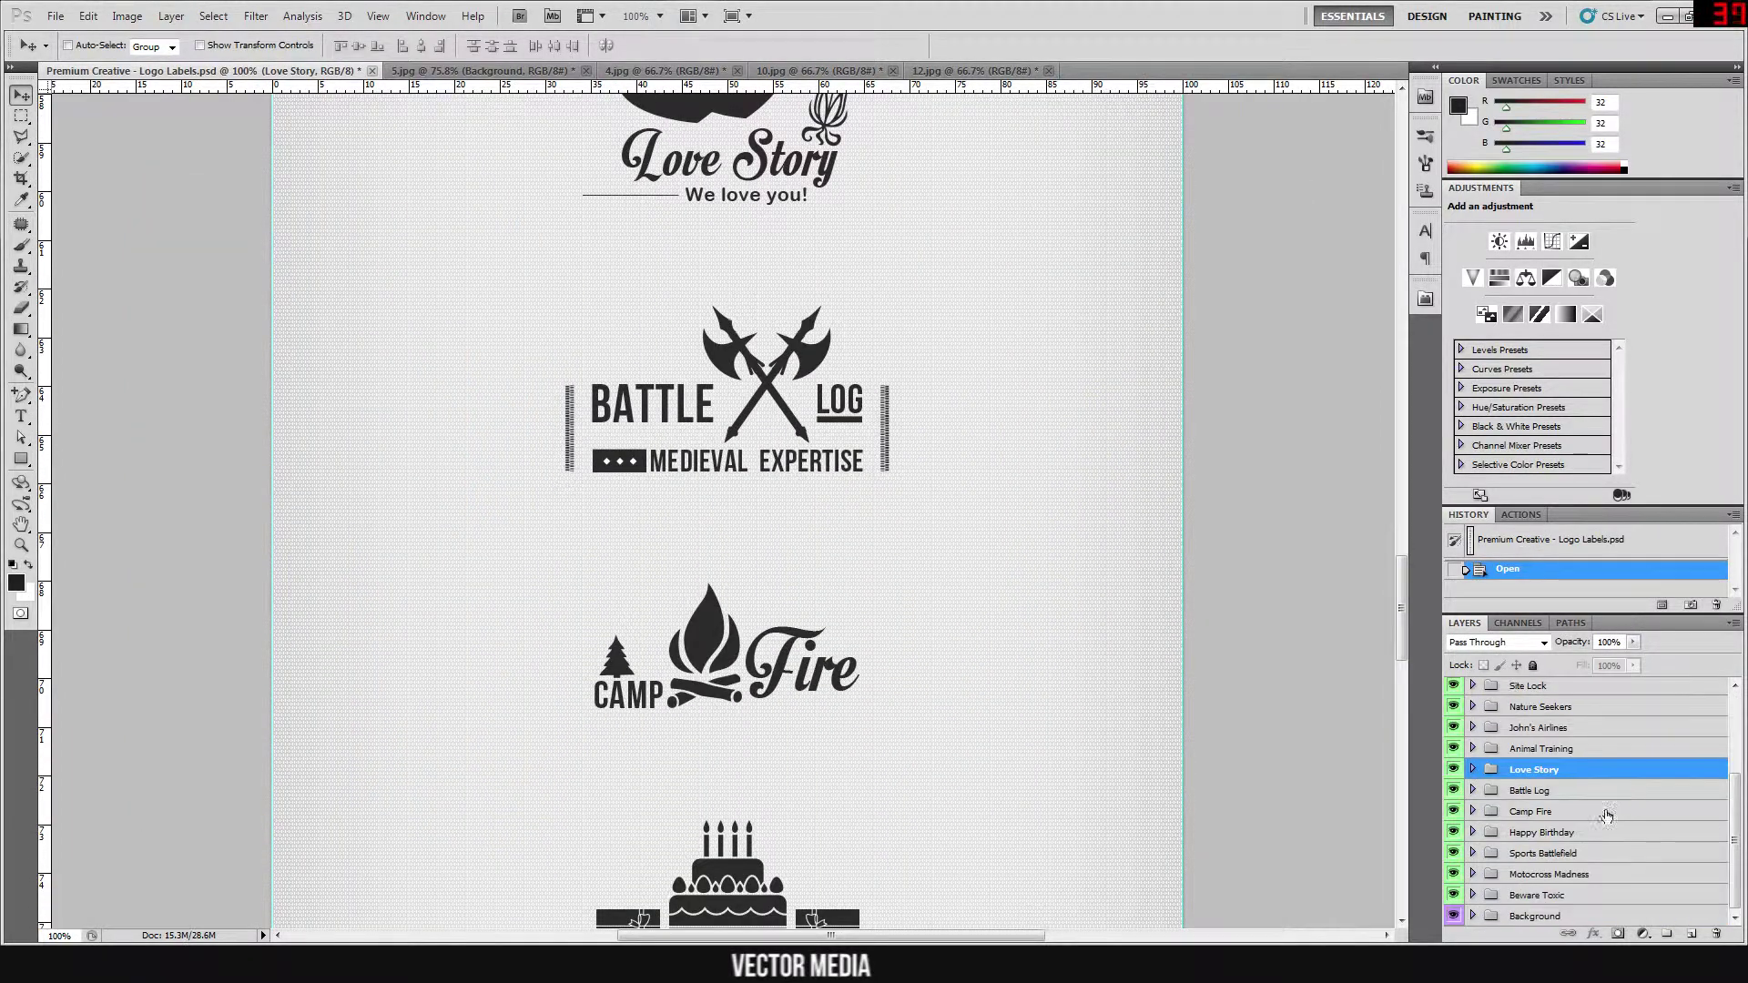
click(1554, 813)
drag(823, 401, 711, 494)
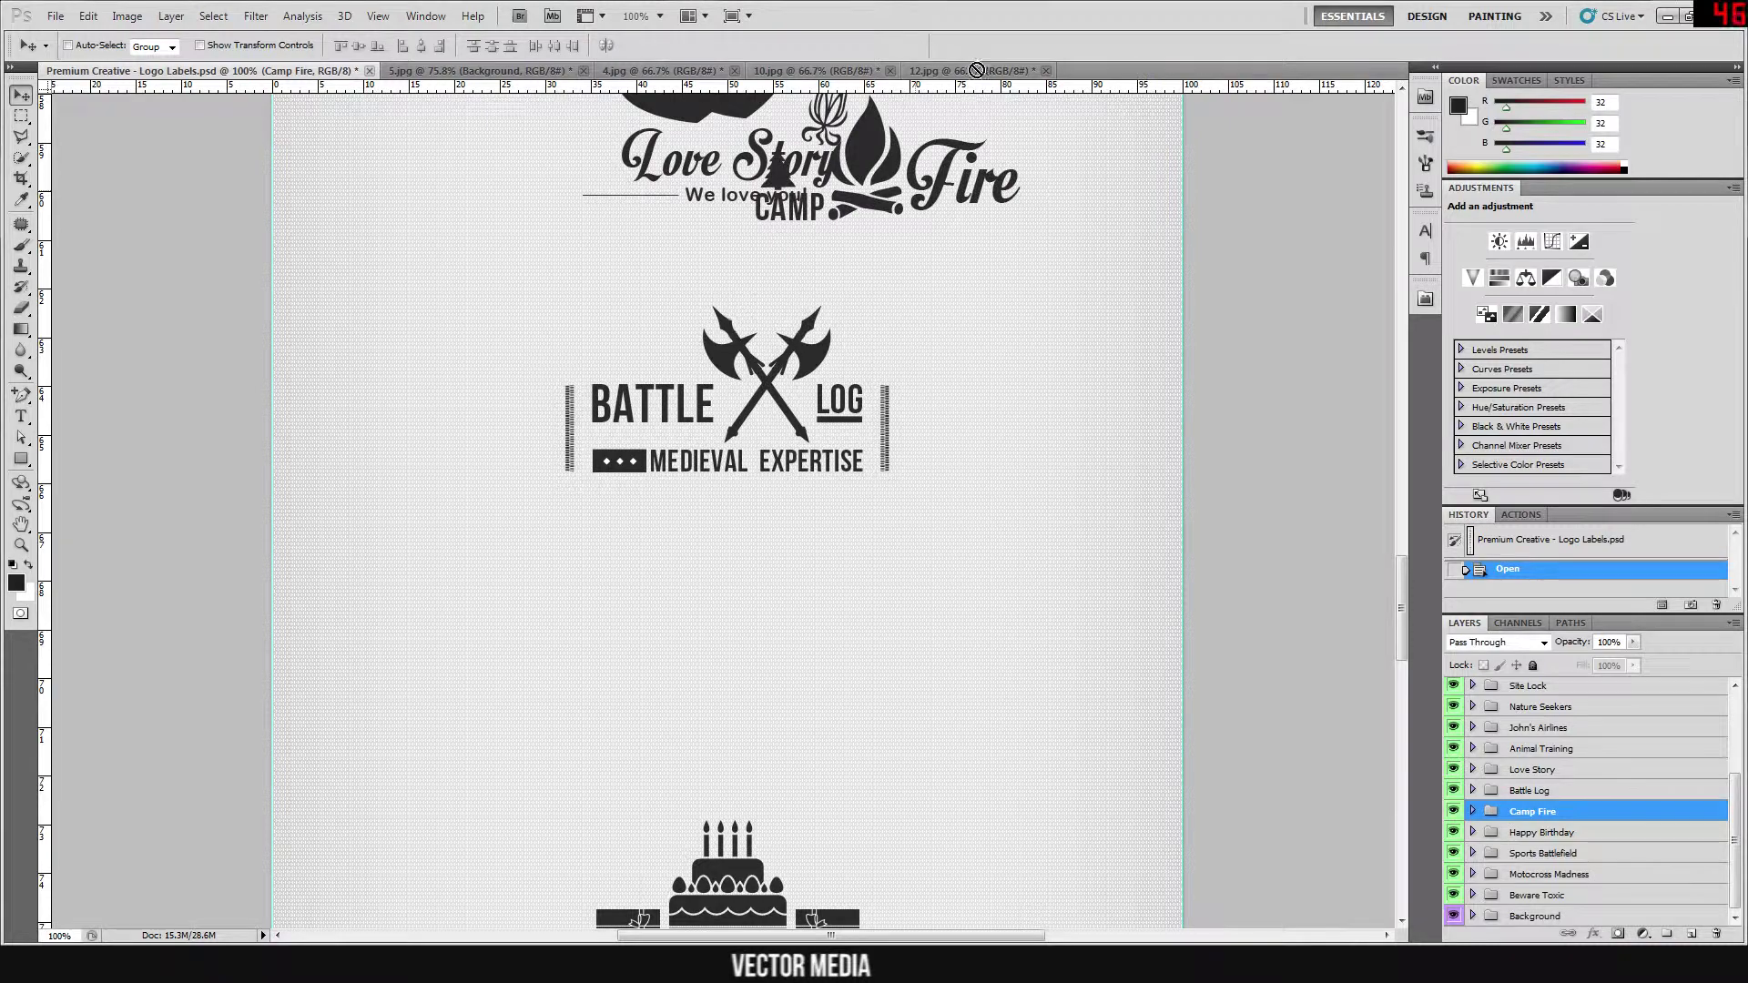
Enlarge the Camp Fire logo to about 233% and move it left above the tipis
key(ctrl+t)
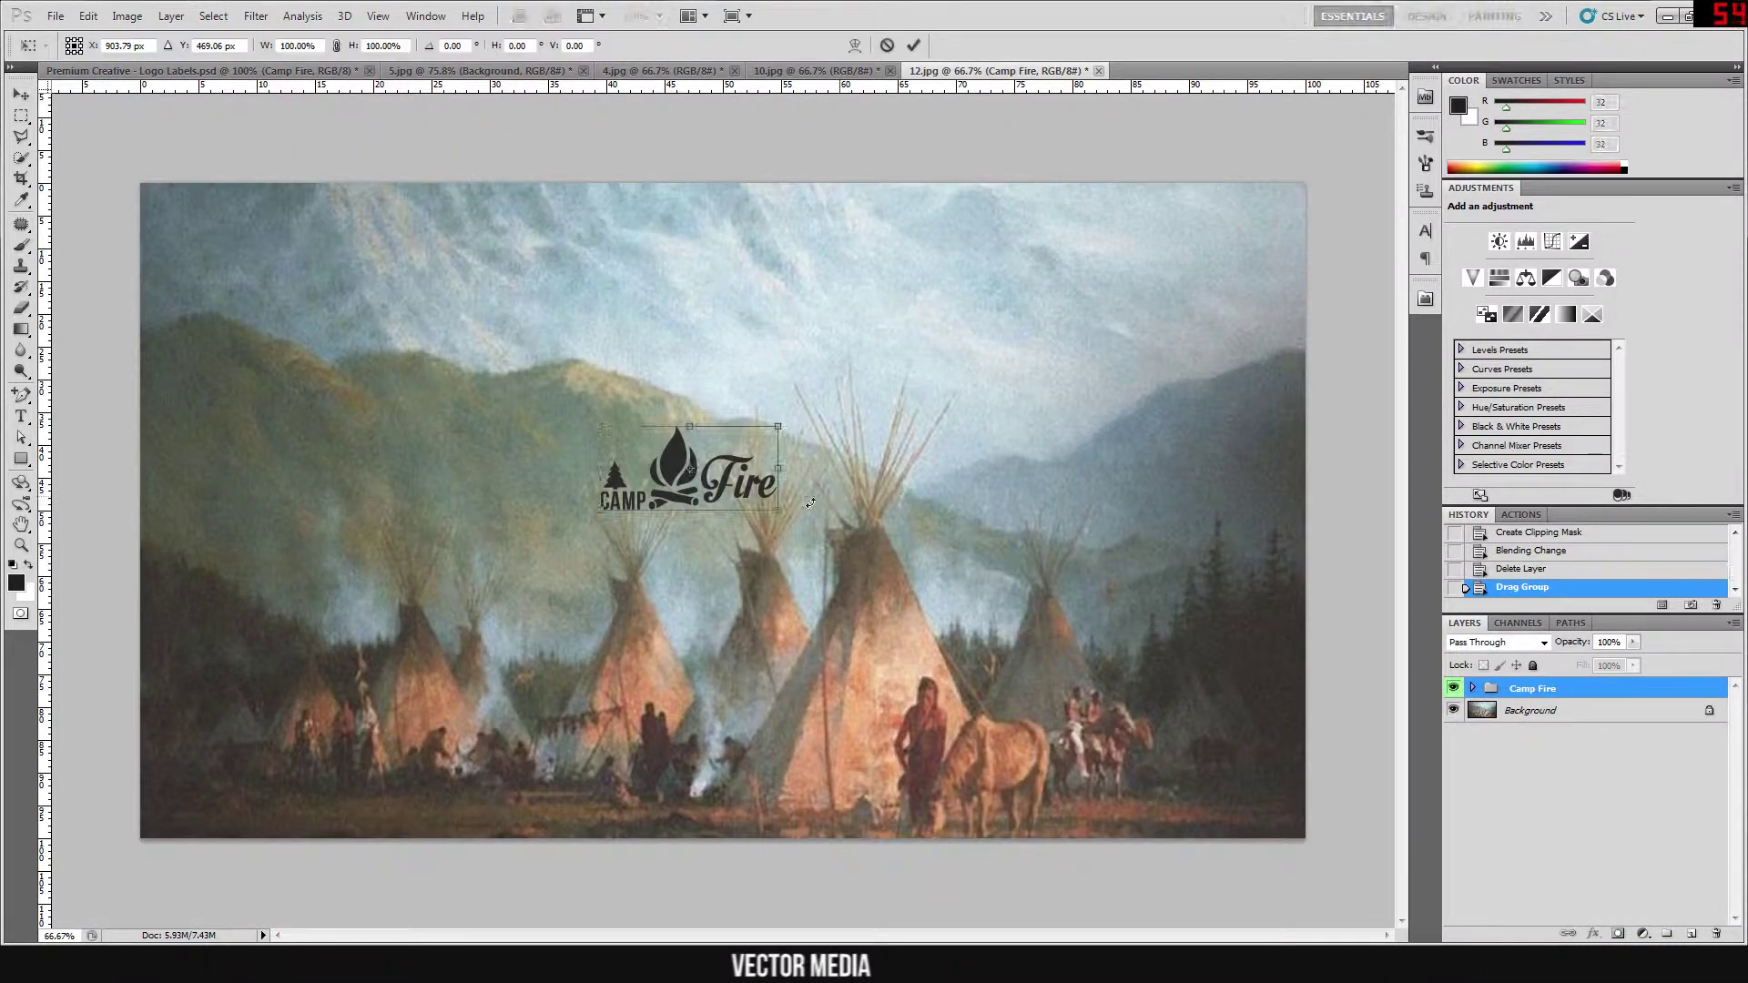
drag(777, 510, 894, 582)
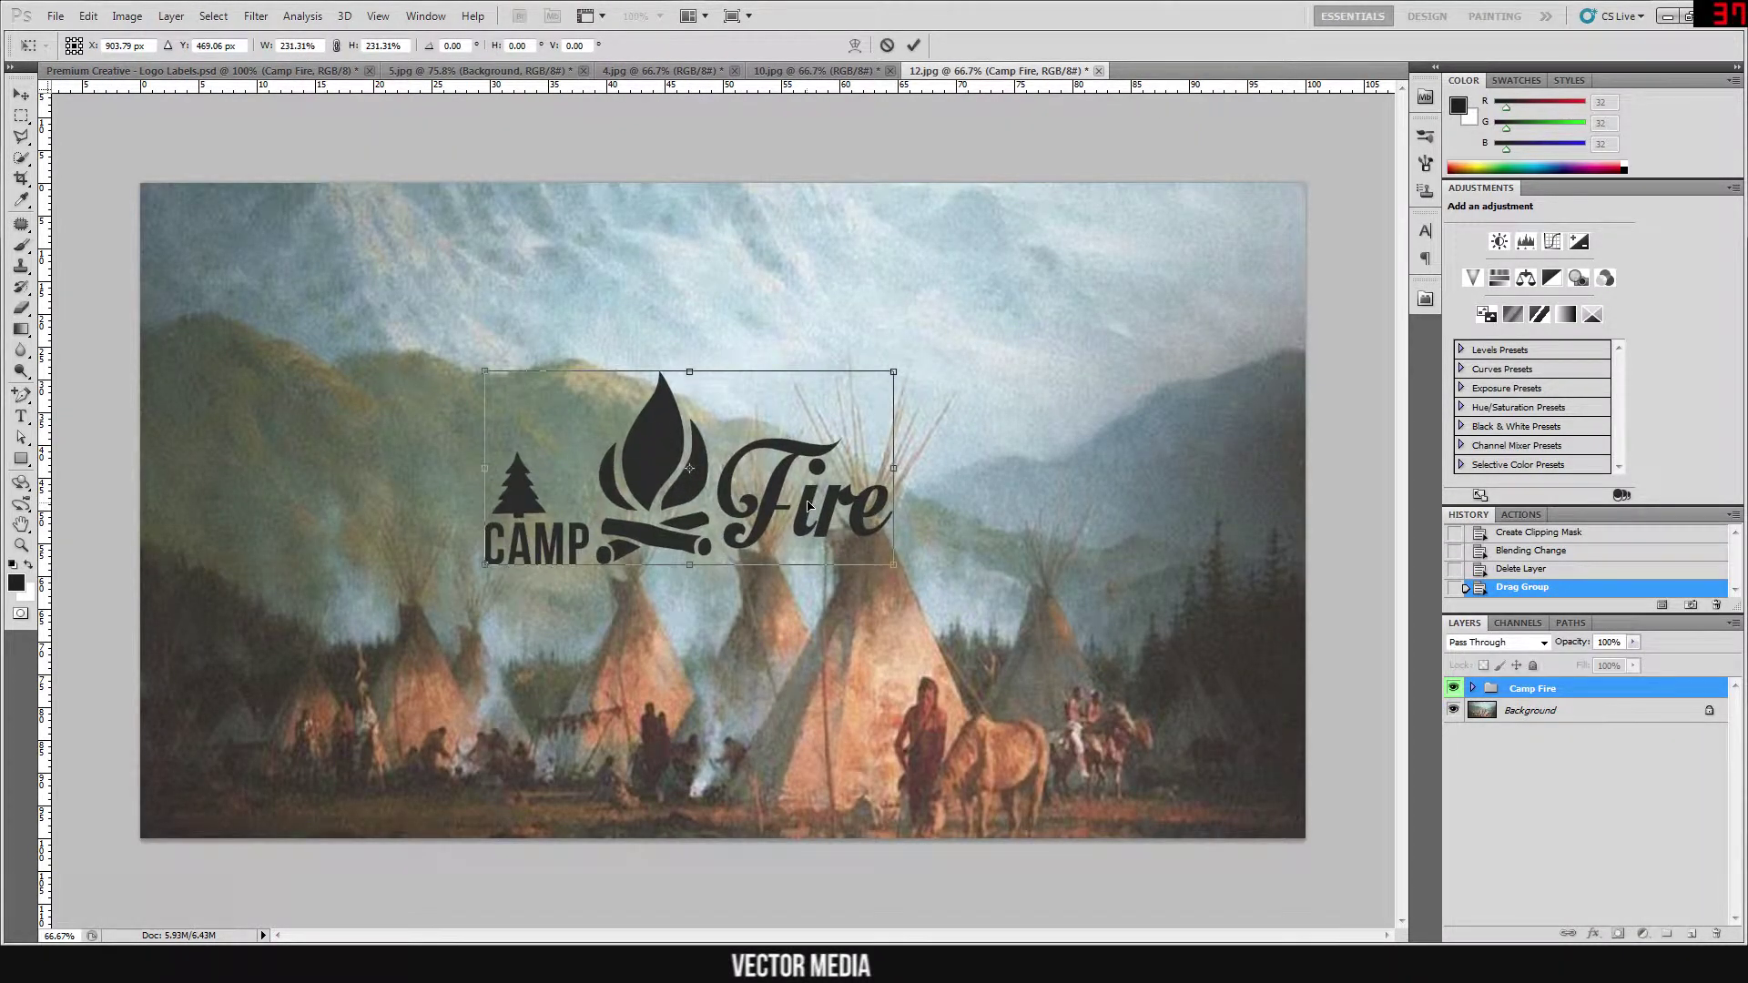
key(Return)
drag(815, 499, 638, 494)
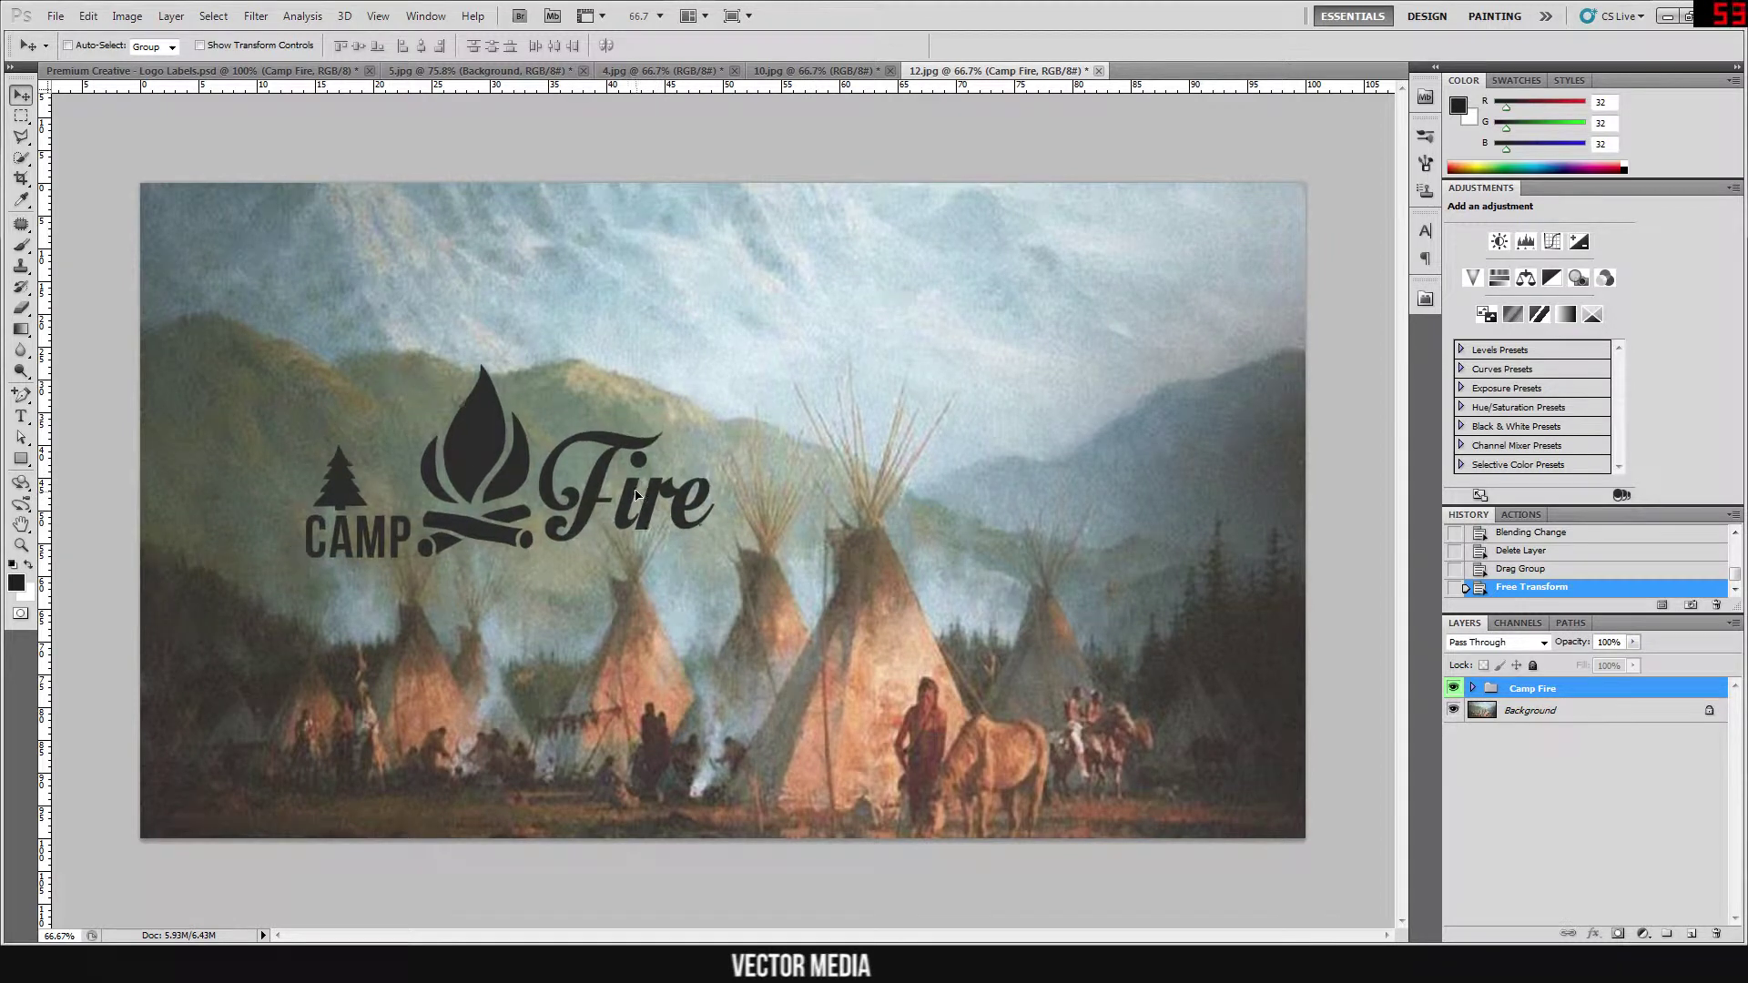
Convert the Camp Fire group to a Smart Object with a clipped Invert adjustment
right_click(1538, 689)
click(1597, 505)
click(1643, 933)
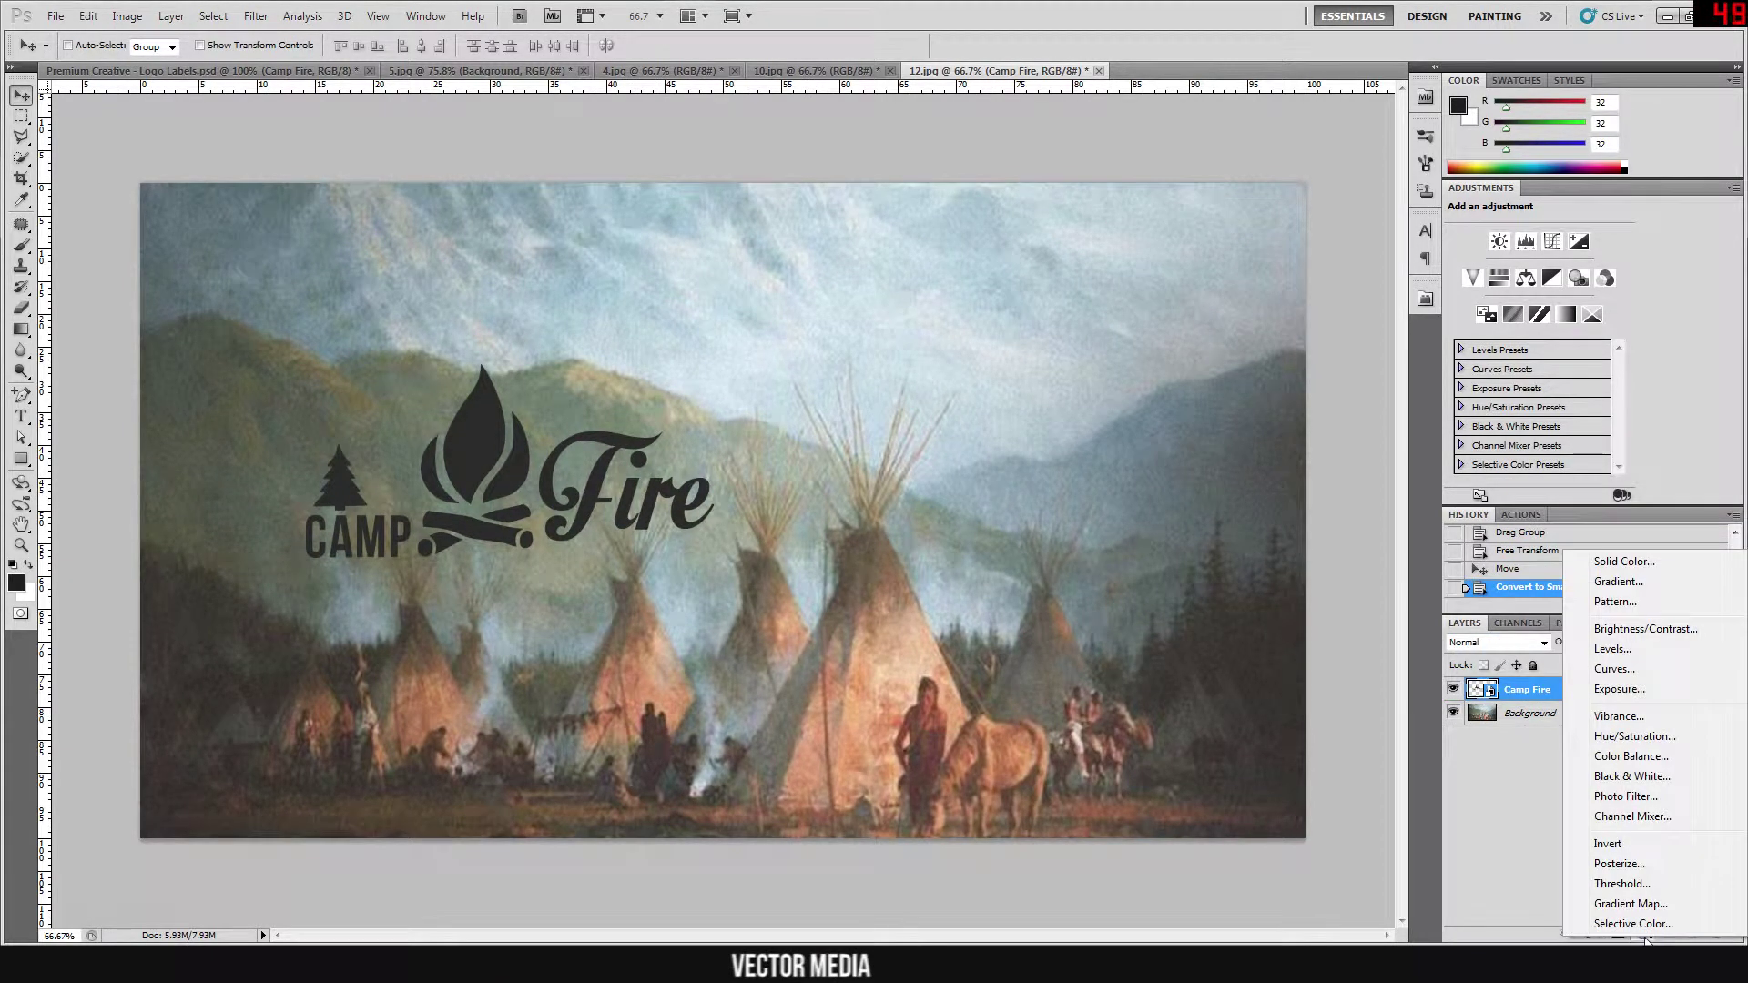
click(1611, 844)
right_click(1595, 692)
click(1625, 497)
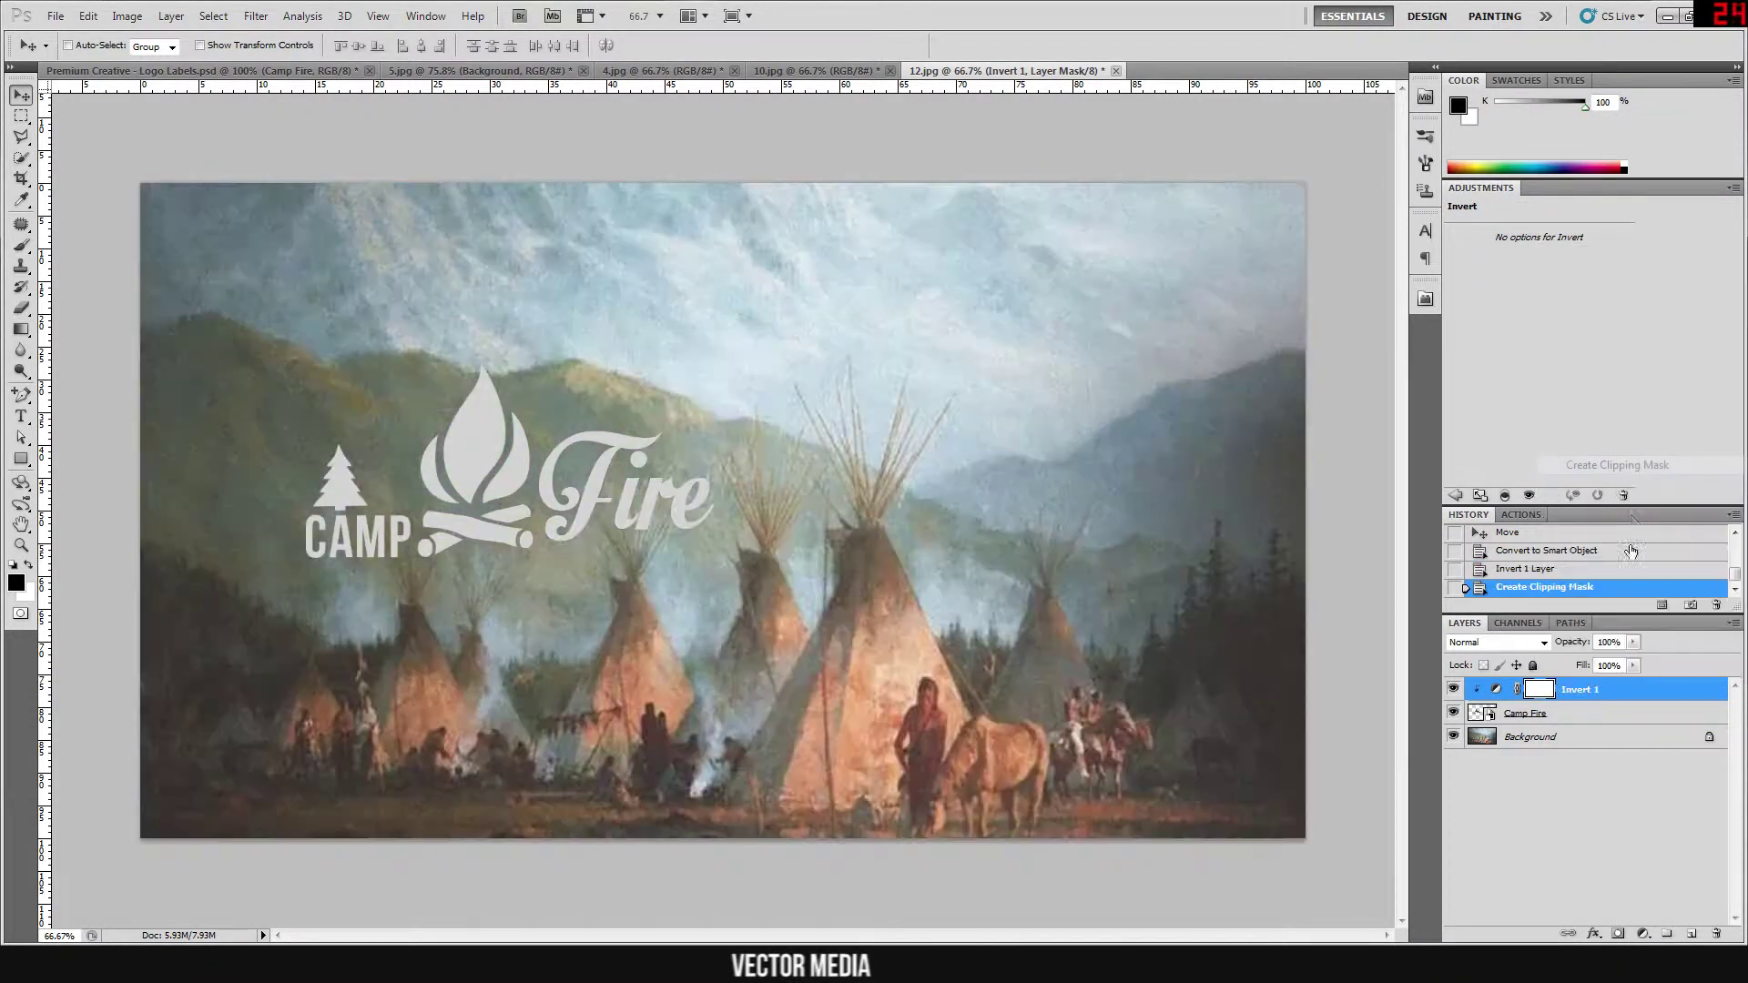
Set the Camp Fire layer's blend mode to Linear Dodge (Add)
click(1543, 715)
click(1498, 642)
click(1509, 352)
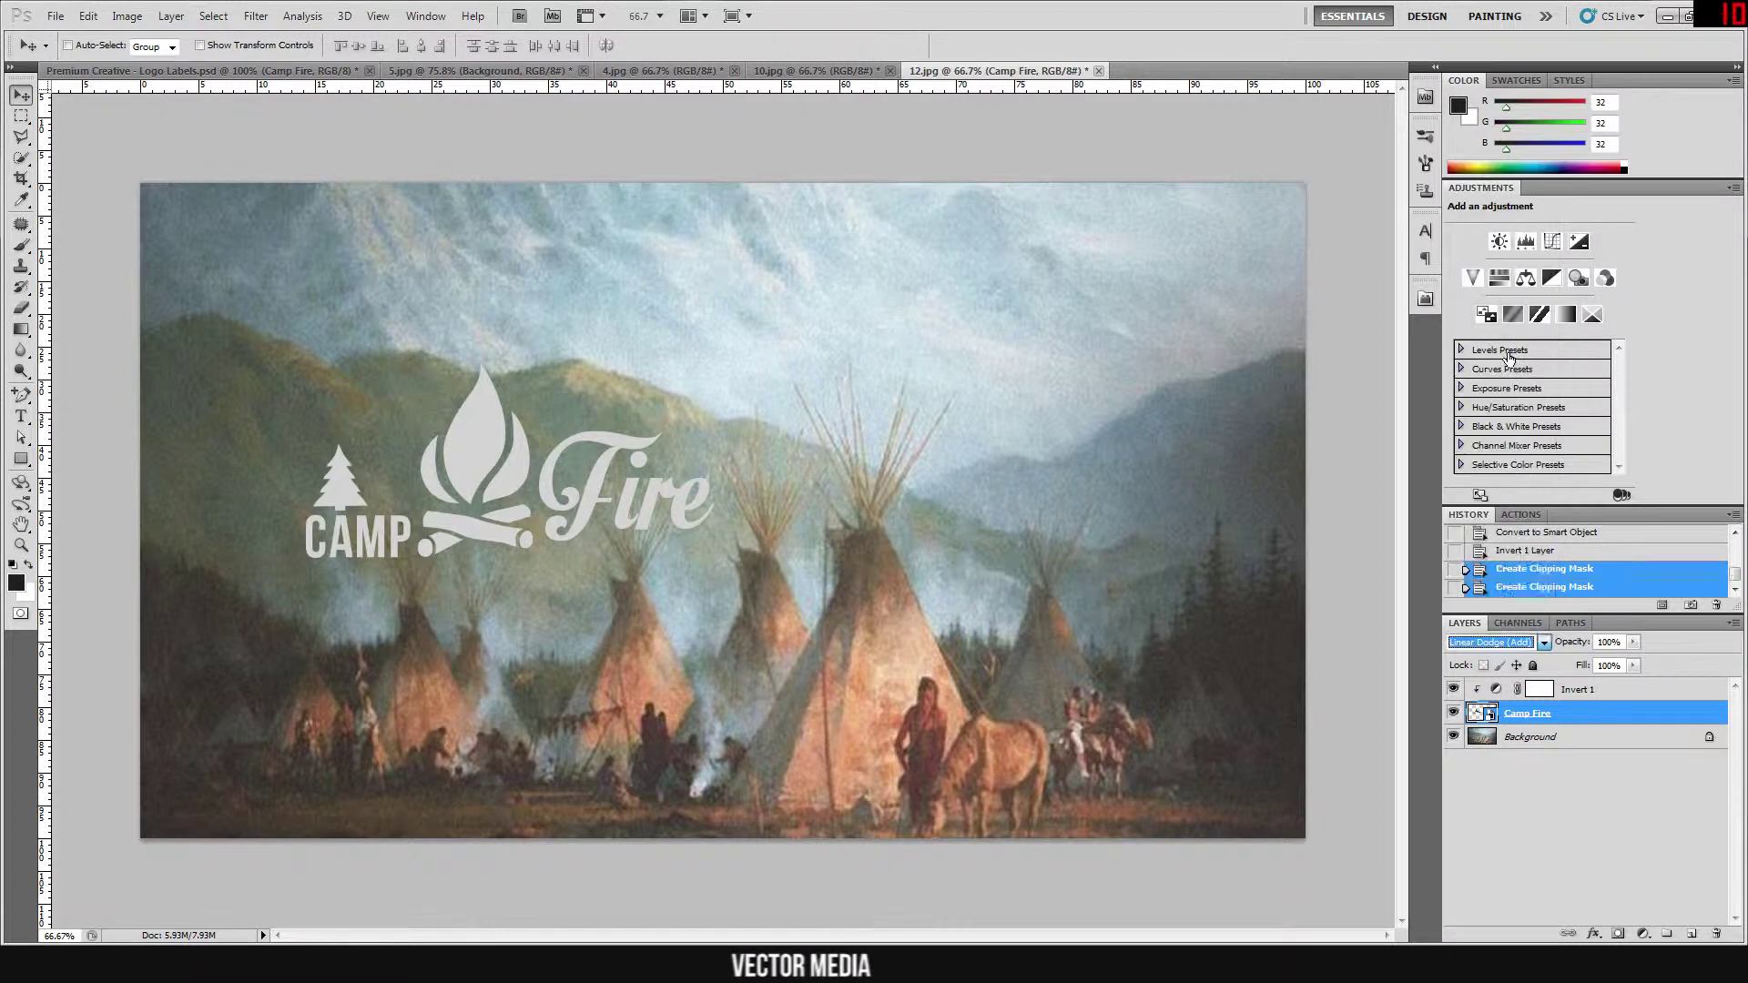
click(1552, 826)
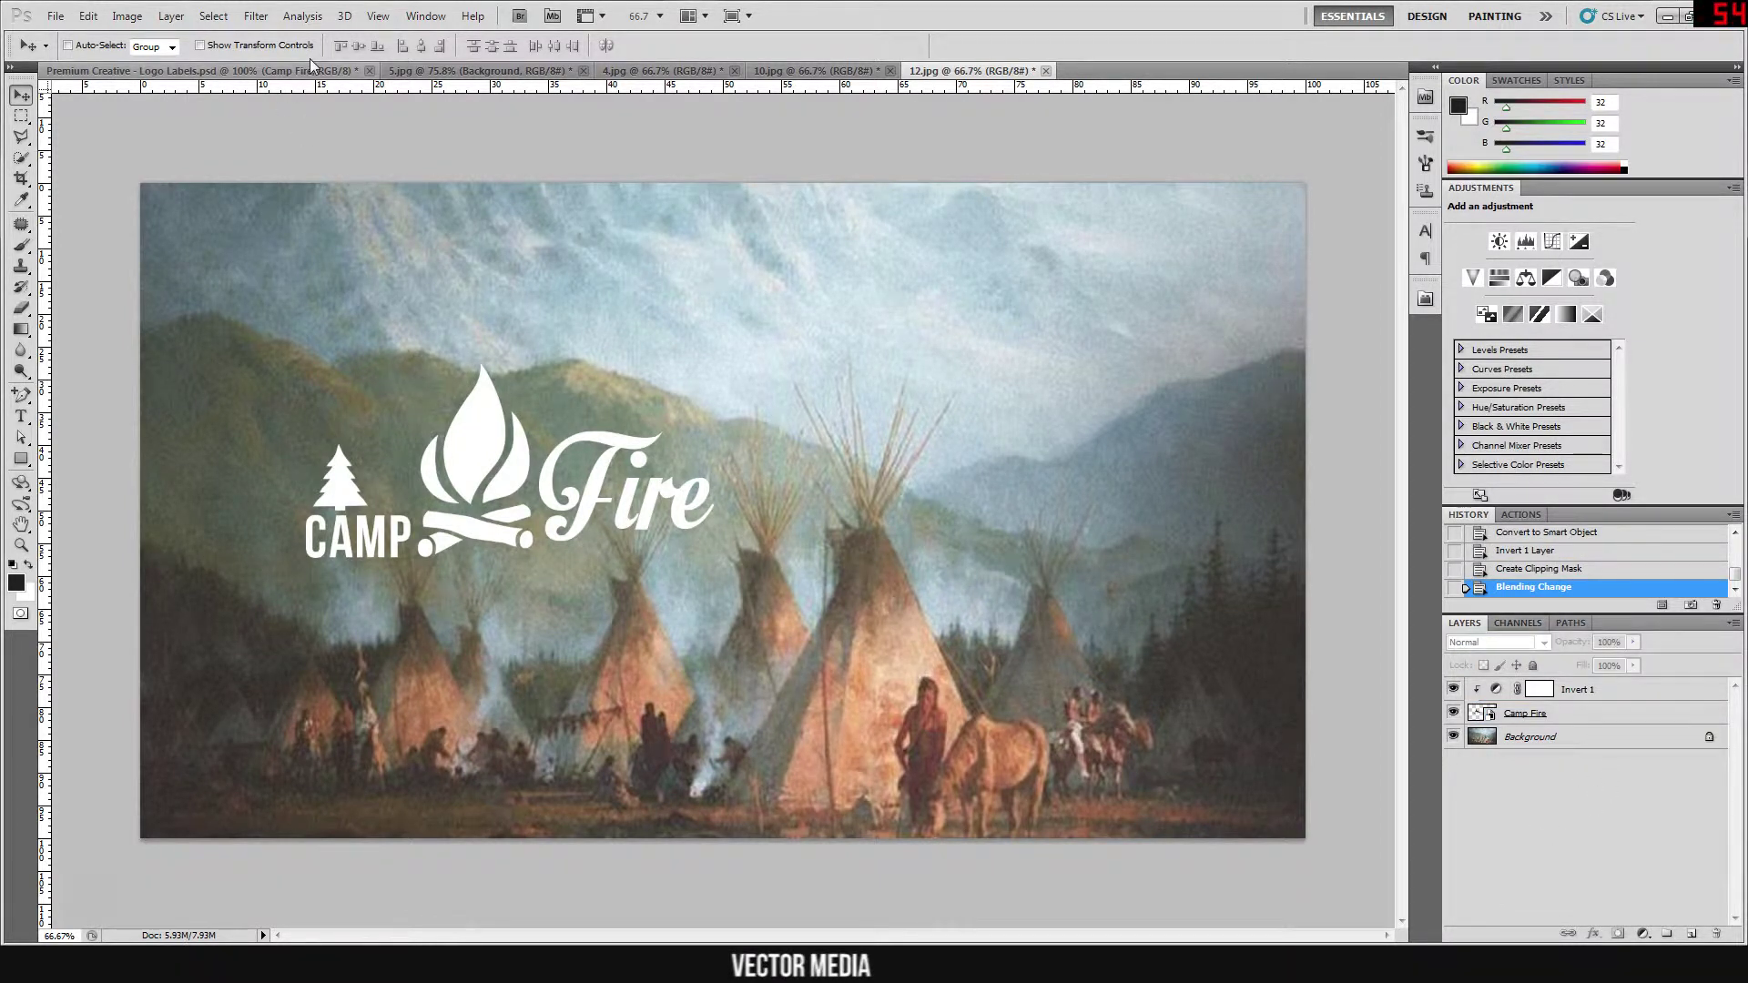
click(828, 70)
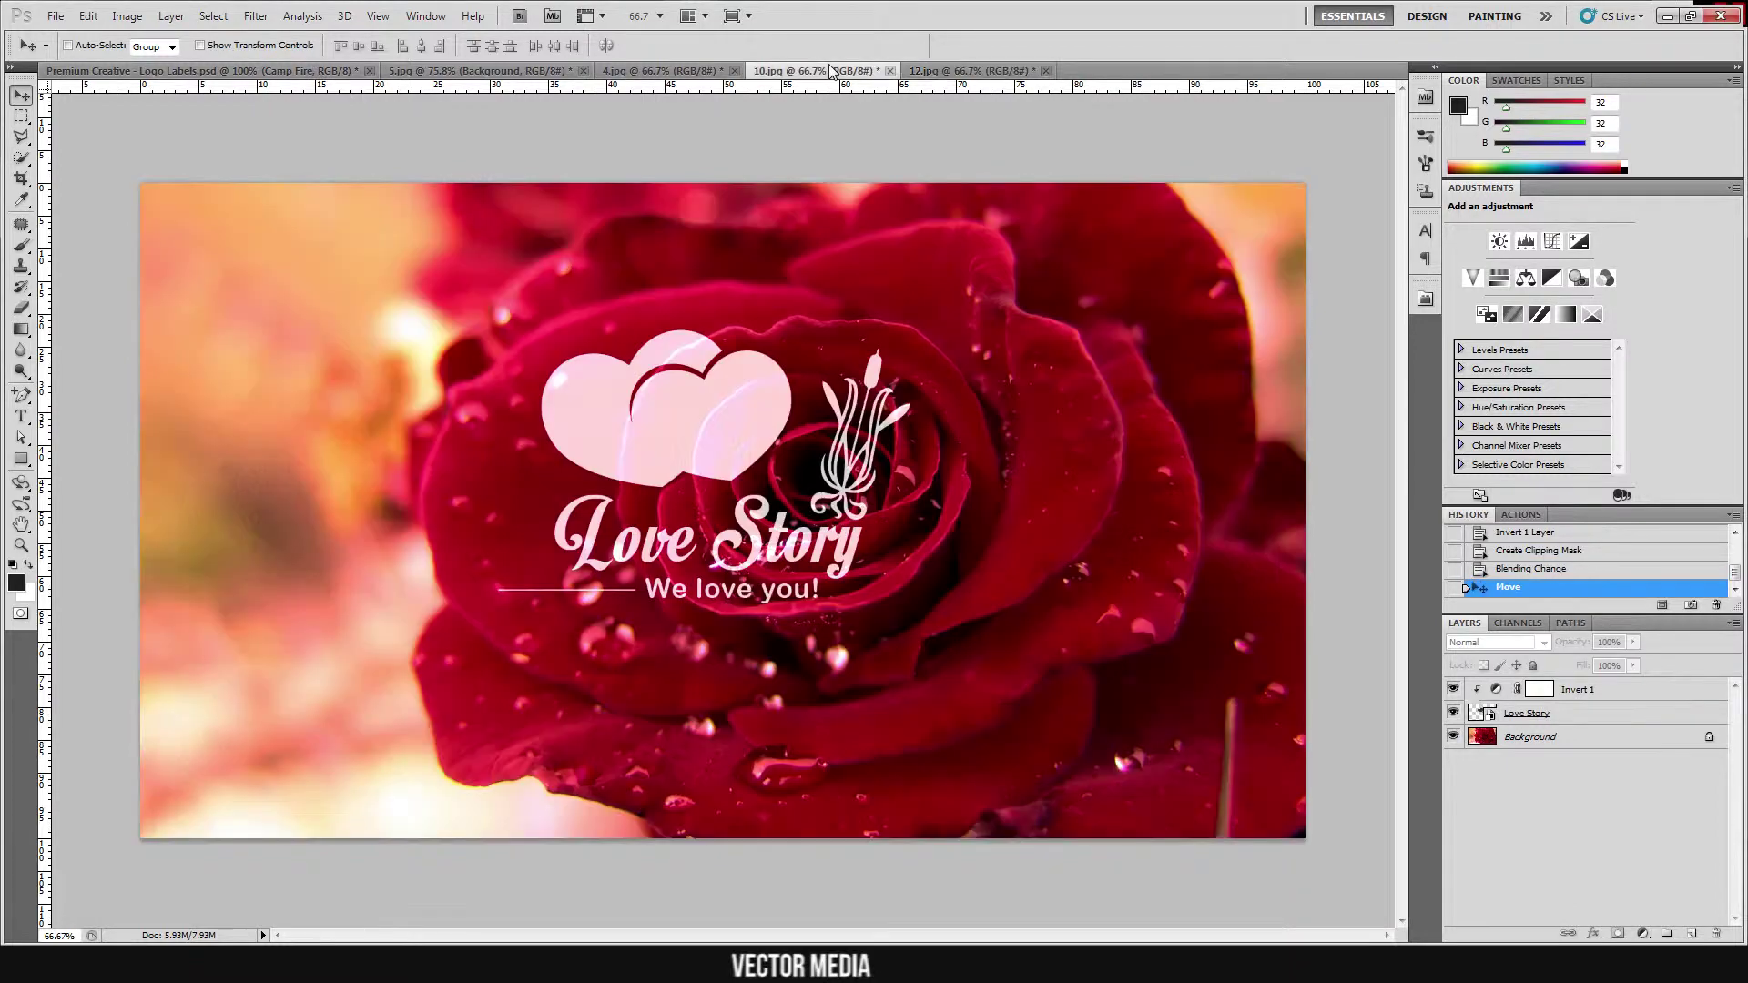
Review the café and church photos, then pan the logo sheet toward Nature Seekers
click(687, 74)
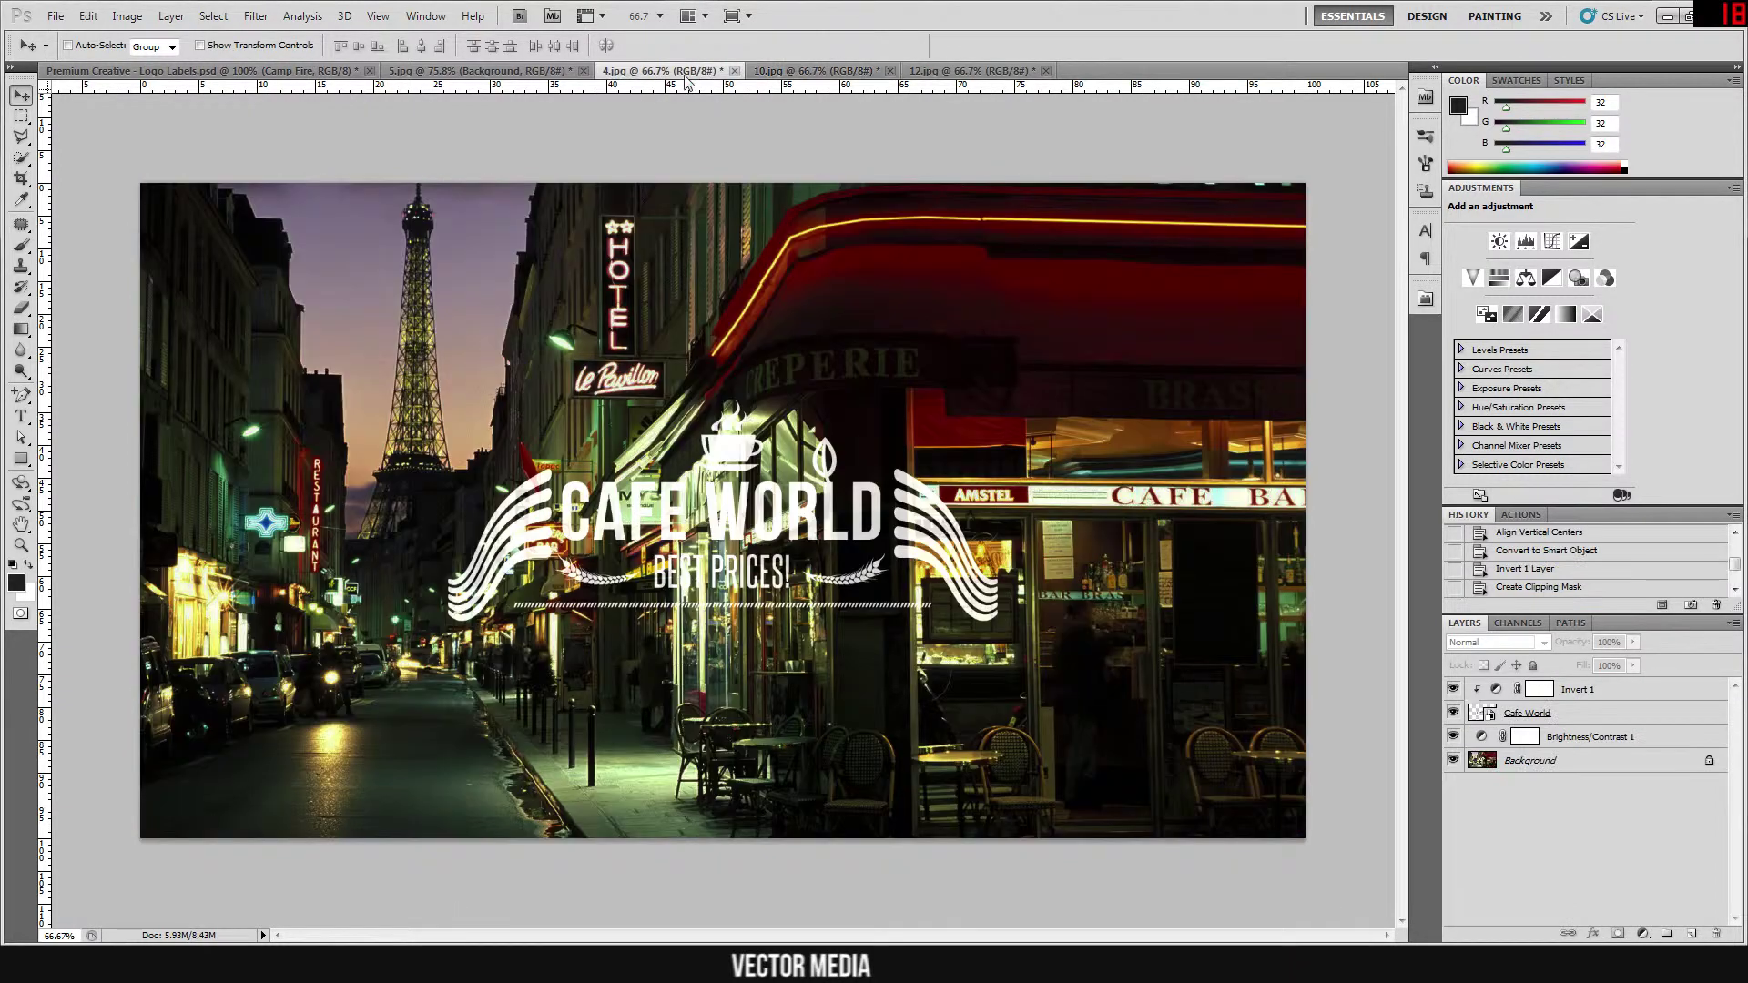
click(495, 68)
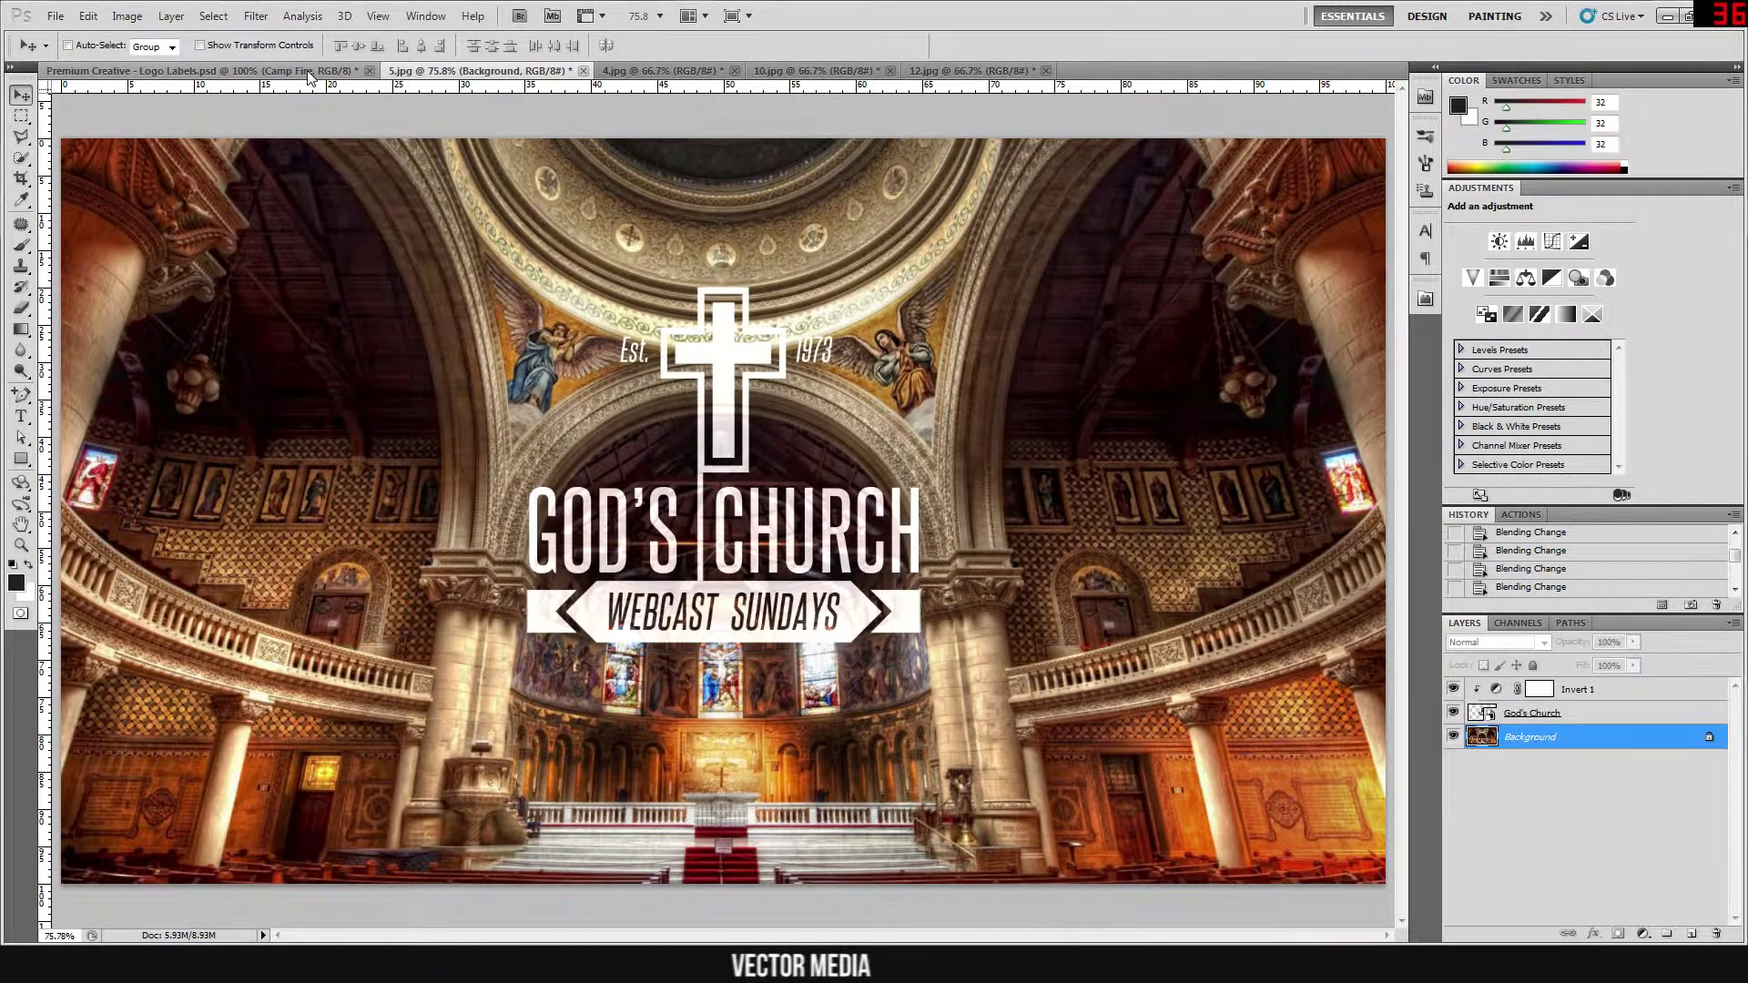
click(309, 73)
drag(906, 539, 920, 838)
drag(987, 215, 1007, 488)
drag(1010, 155, 1046, 492)
drag(1046, 222, 1014, 765)
Pan past Cafe World, God's Church, Real Estate and Quick Fix, show rulers, and fit the sheet on screen
drag(1038, 159, 1038, 488)
drag(1042, 273, 1042, 390)
drag(1065, 133, 1065, 300)
drag(1072, 91, 1071, 287)
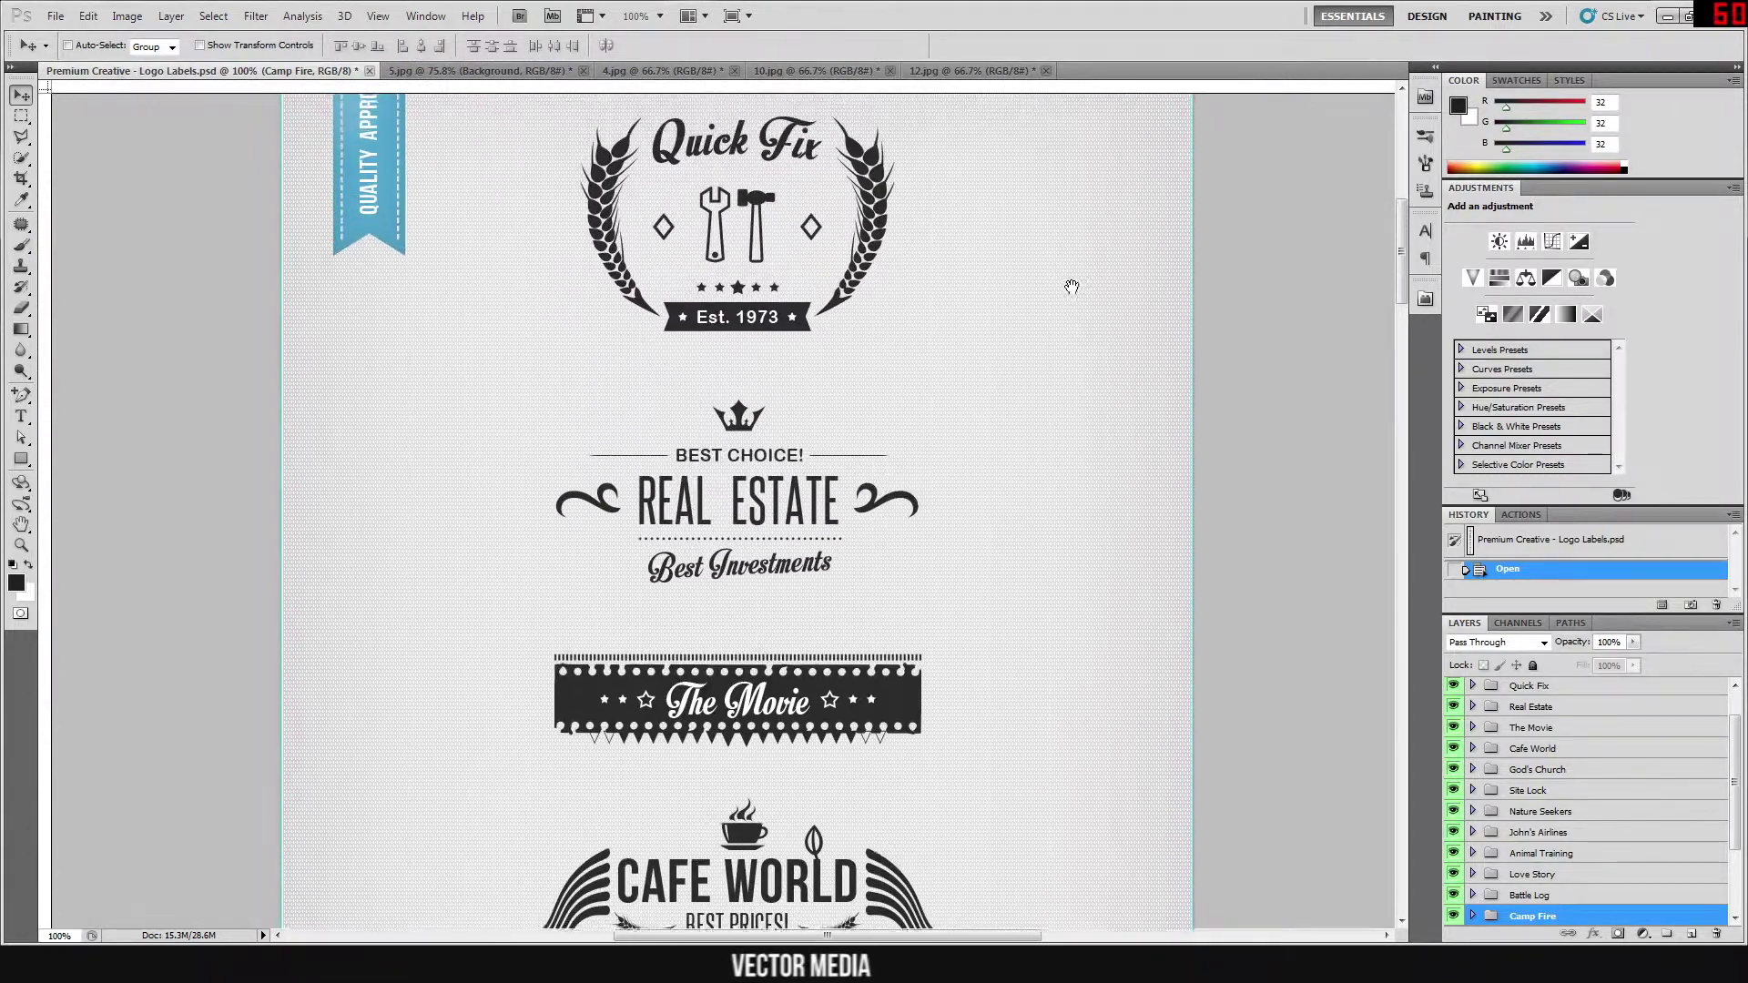
key(ctrl+r)
key(ctrl+0)
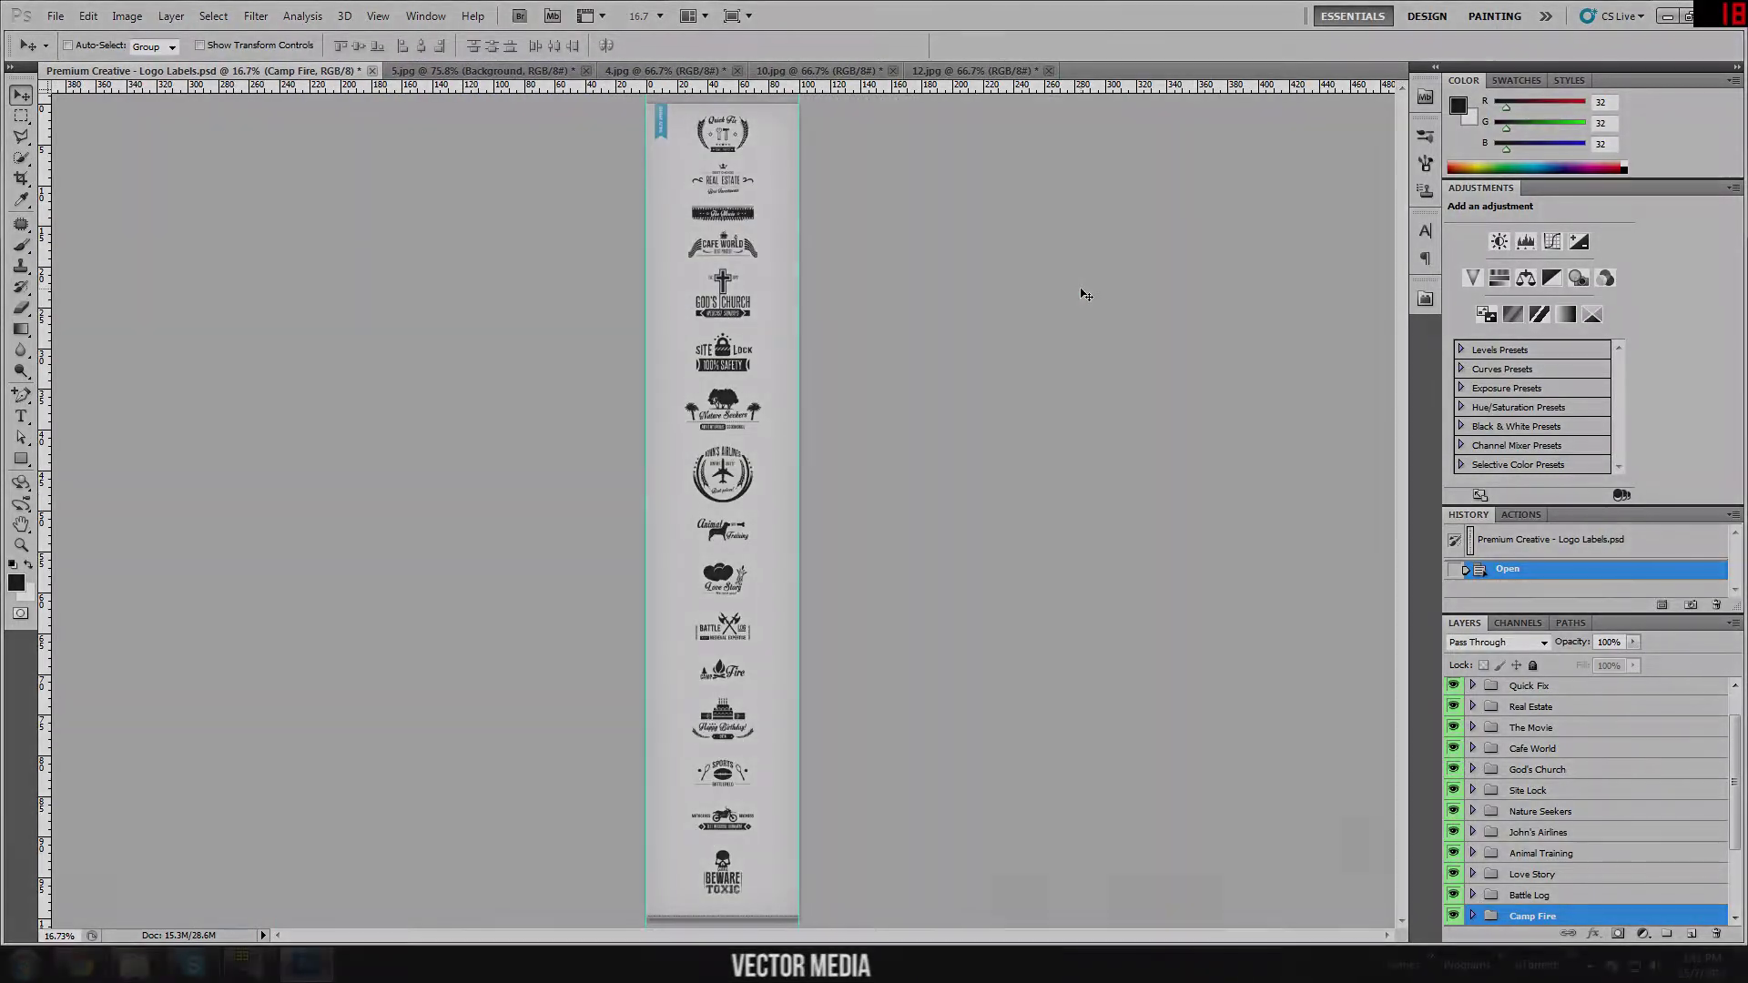